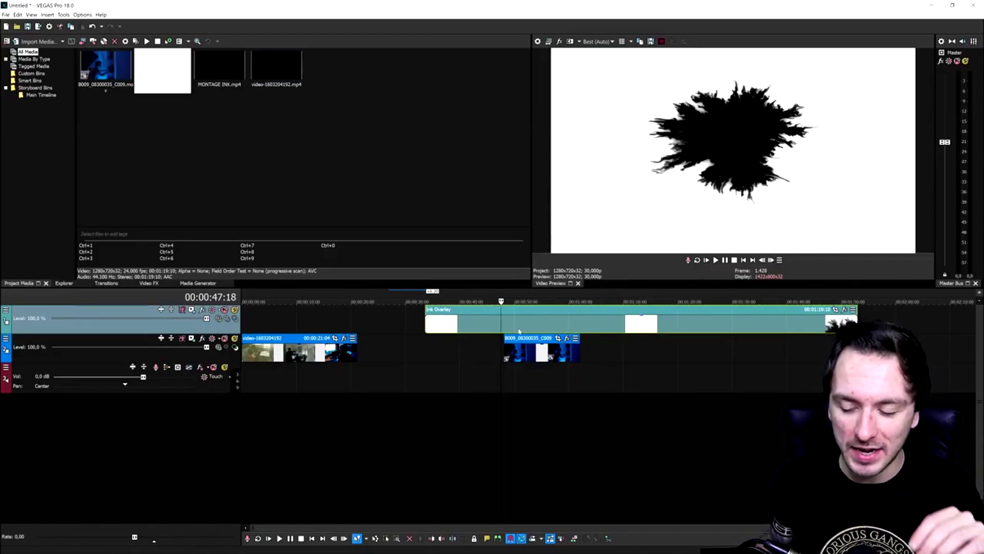
mouse_move(520, 332)
mouse_down()
mouse_move(797, 325)
mouse_move(484, 325)
mouse_up()
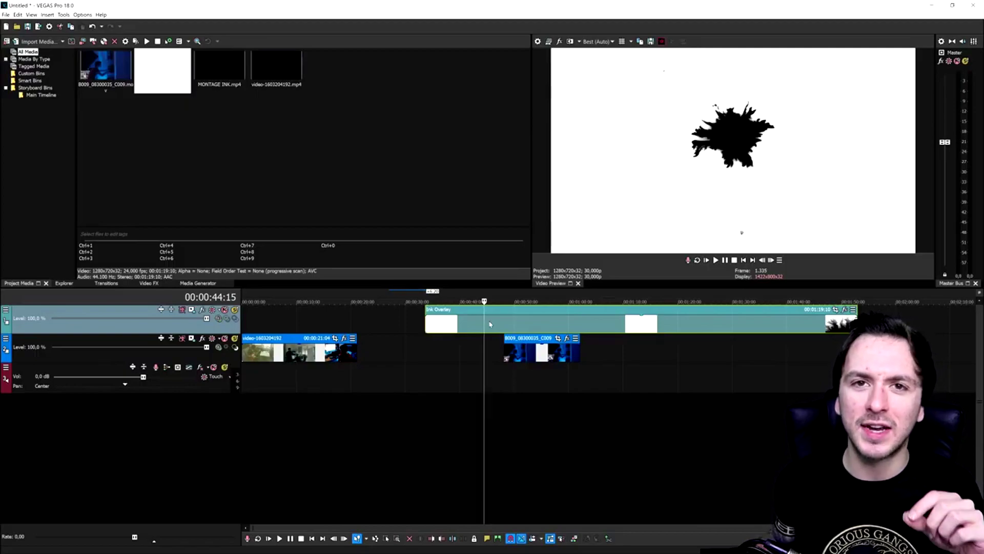
click(507, 327)
click(523, 329)
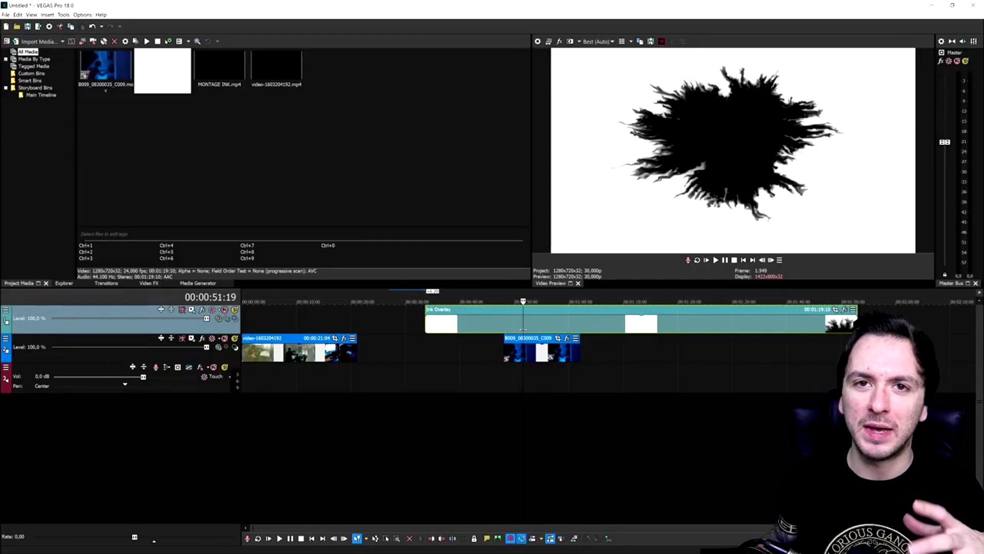
click(486, 326)
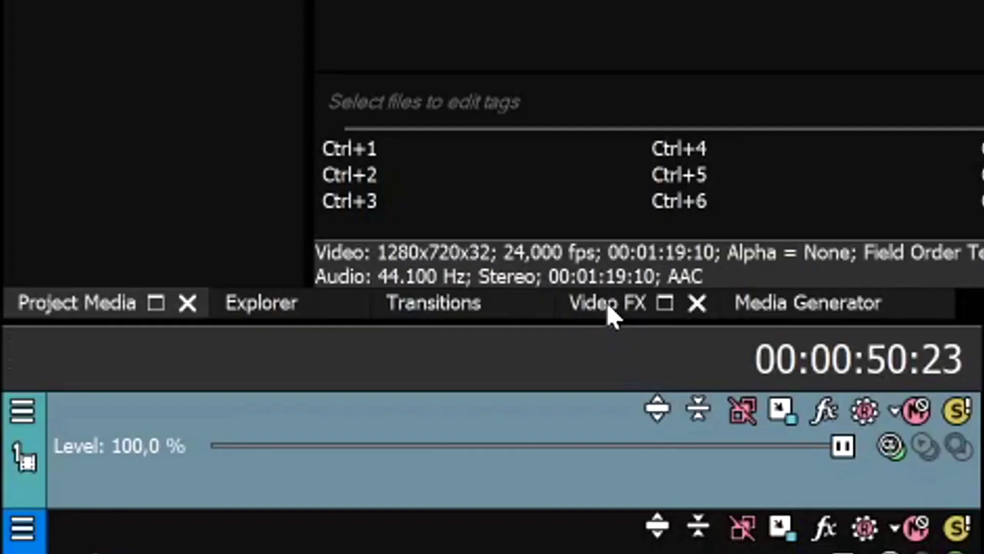
Apply the default Brightness and Contrast to Ink Overlay and raise its contrast to 1.000.
click(609, 306)
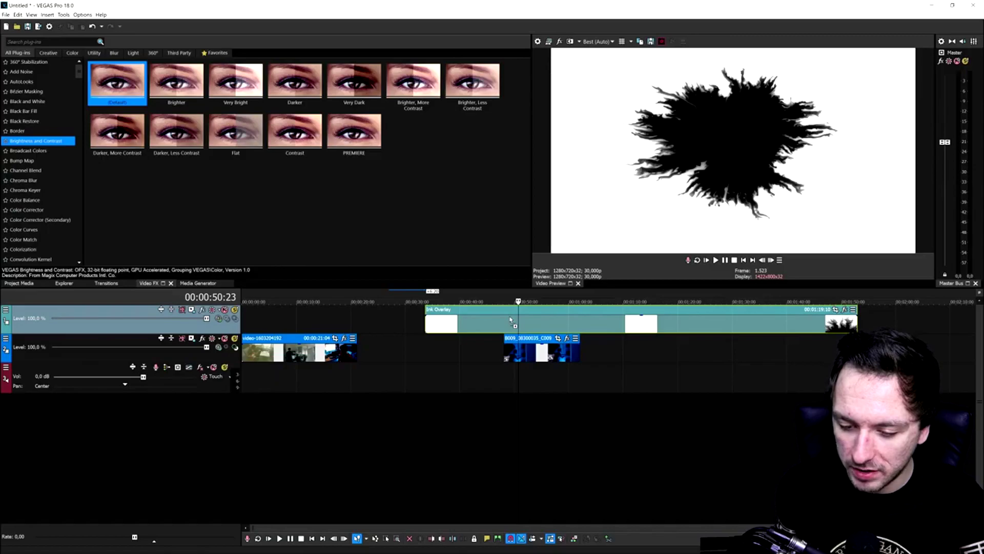
drag(230, 157, 510, 320)
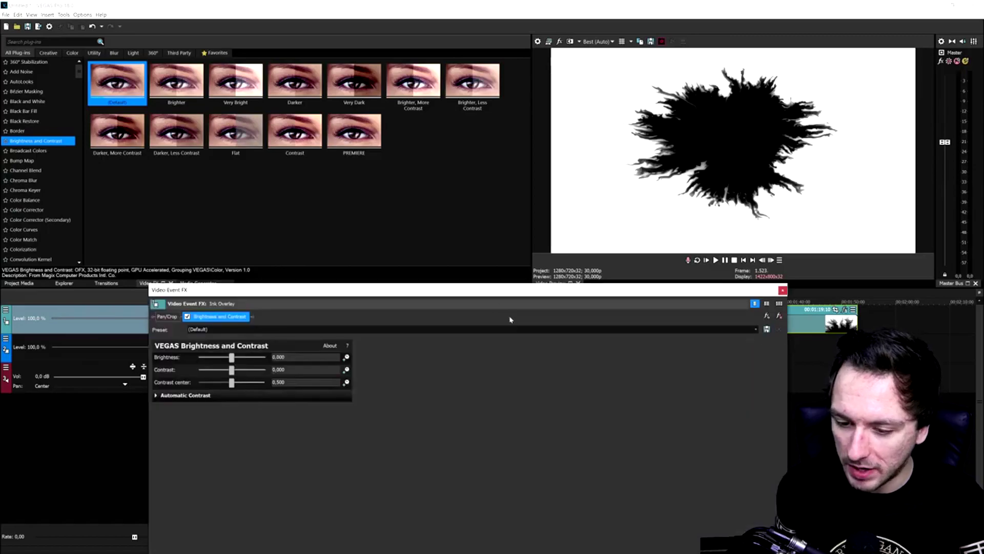
drag(479, 291, 623, 266)
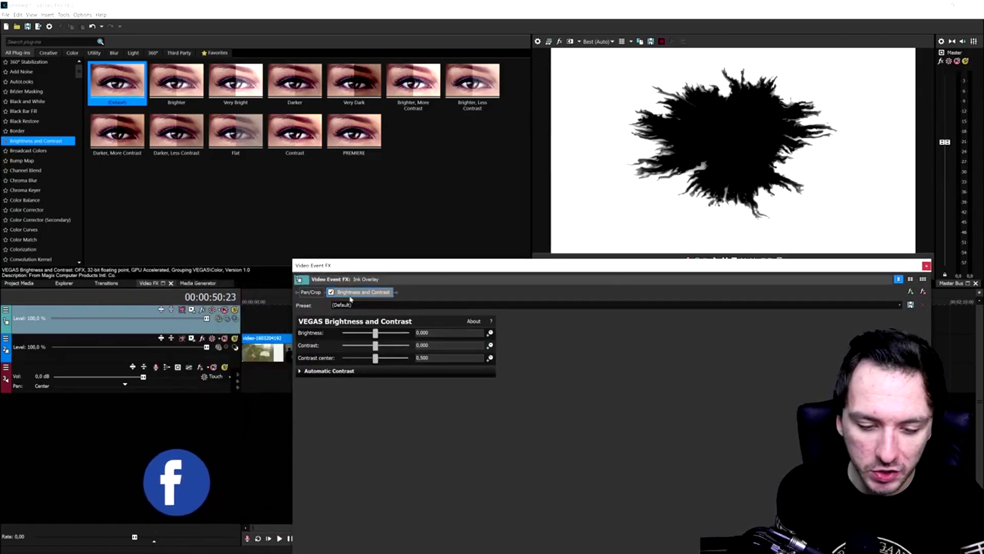
drag(377, 347, 398, 349)
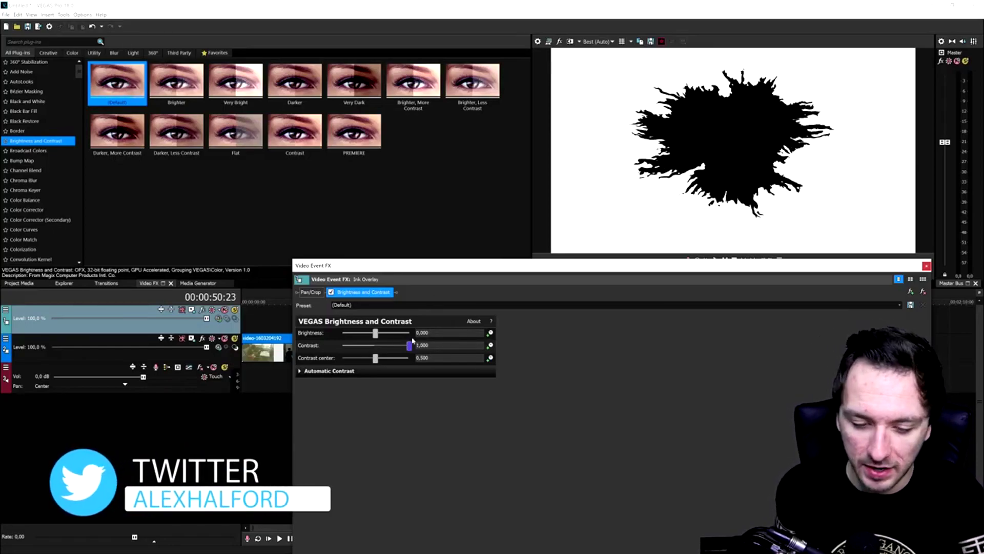
key(Escape)
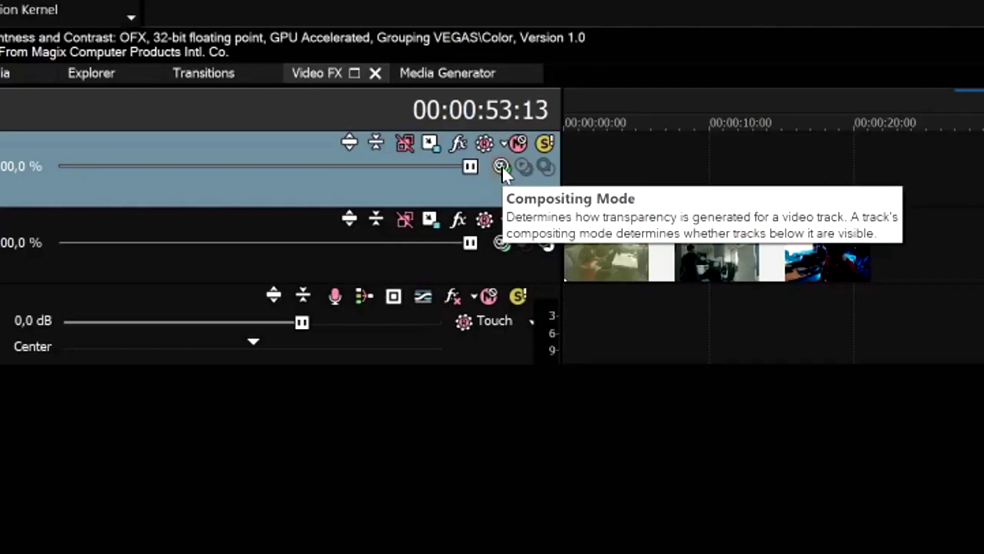
Set track 1 compositing to Screen and give Ink Overlay a Chroma Keyer keyed to white.
click(502, 166)
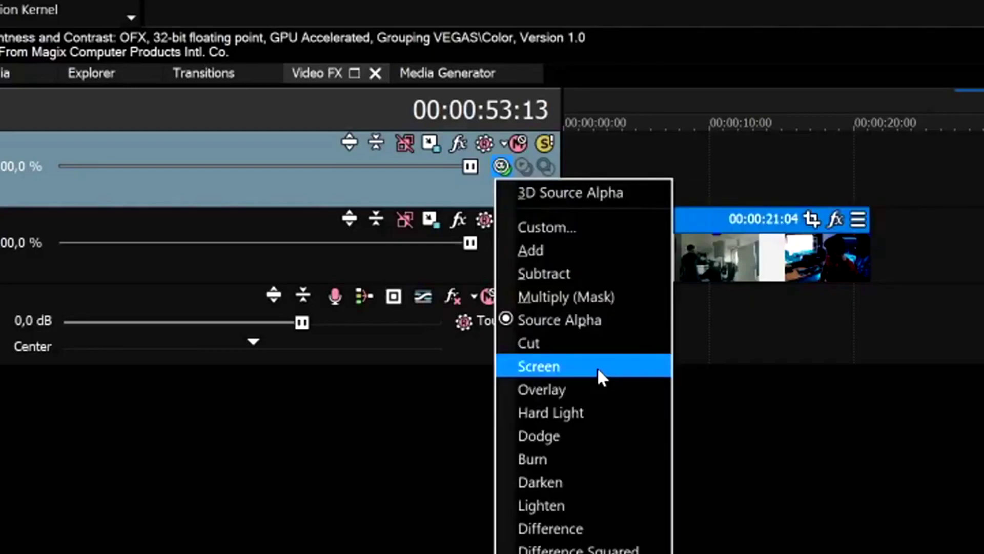
click(598, 367)
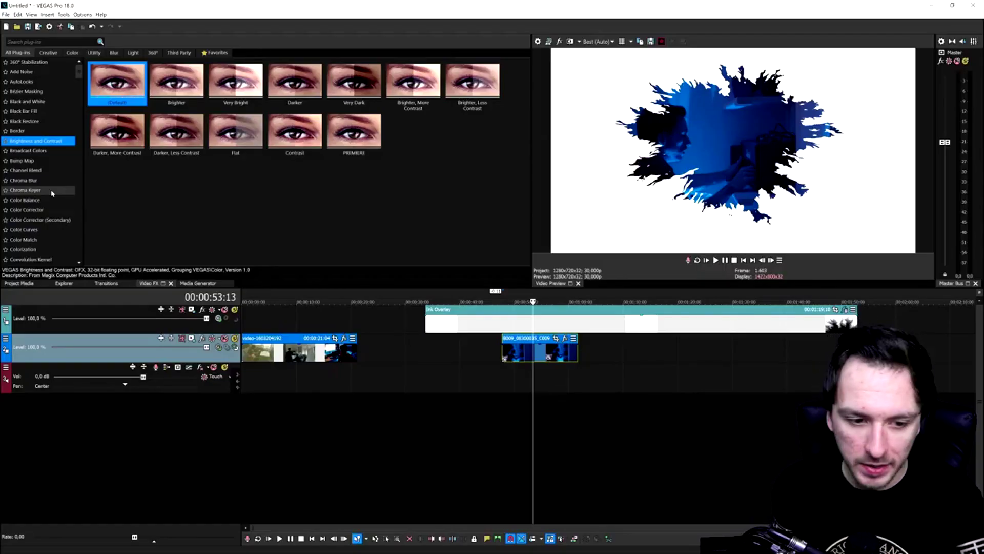
click(52, 191)
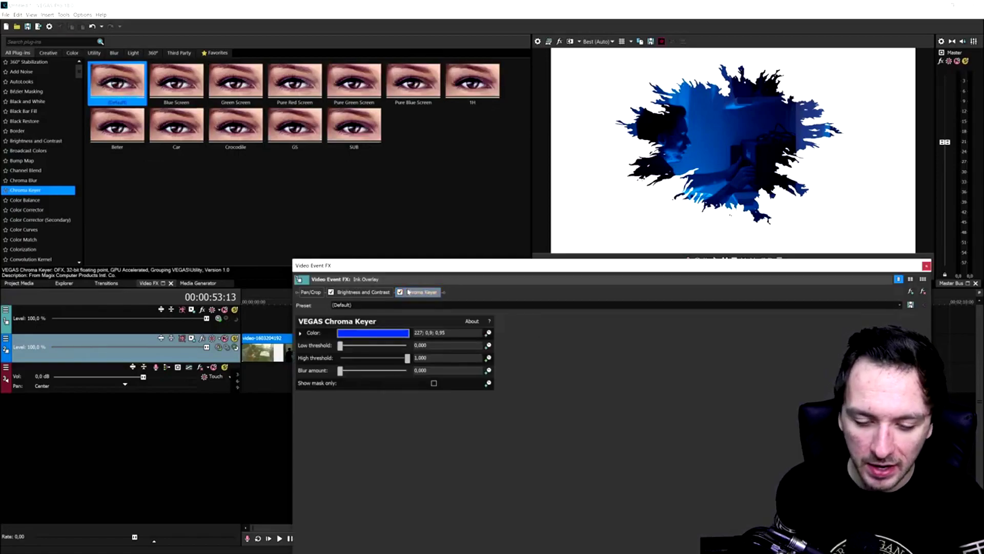
click(391, 335)
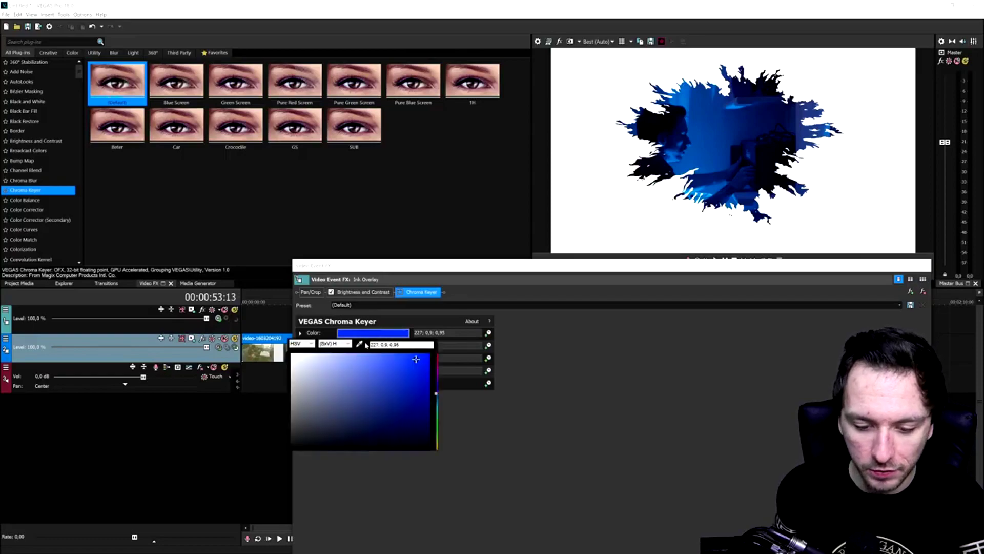
drag(415, 360, 370, 303)
click(400, 295)
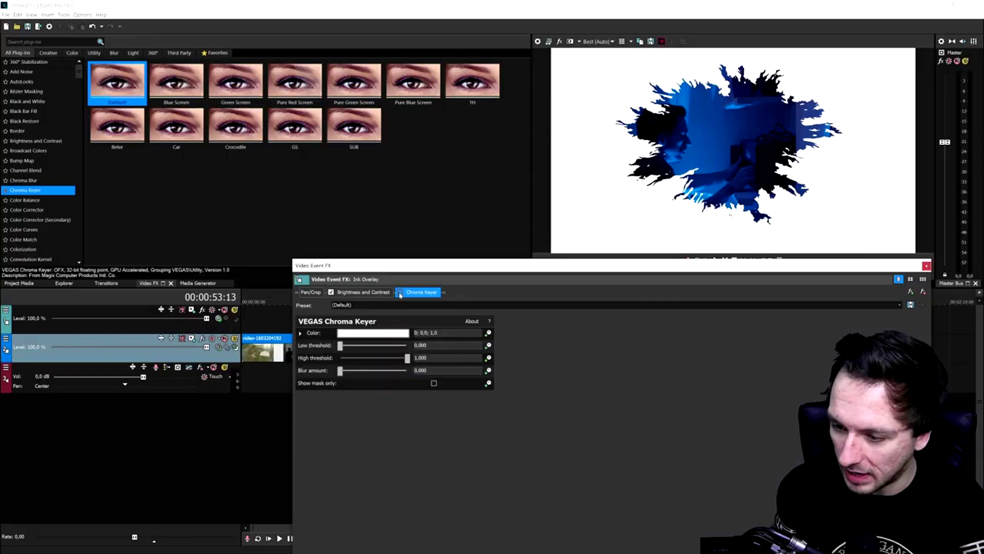
click(400, 293)
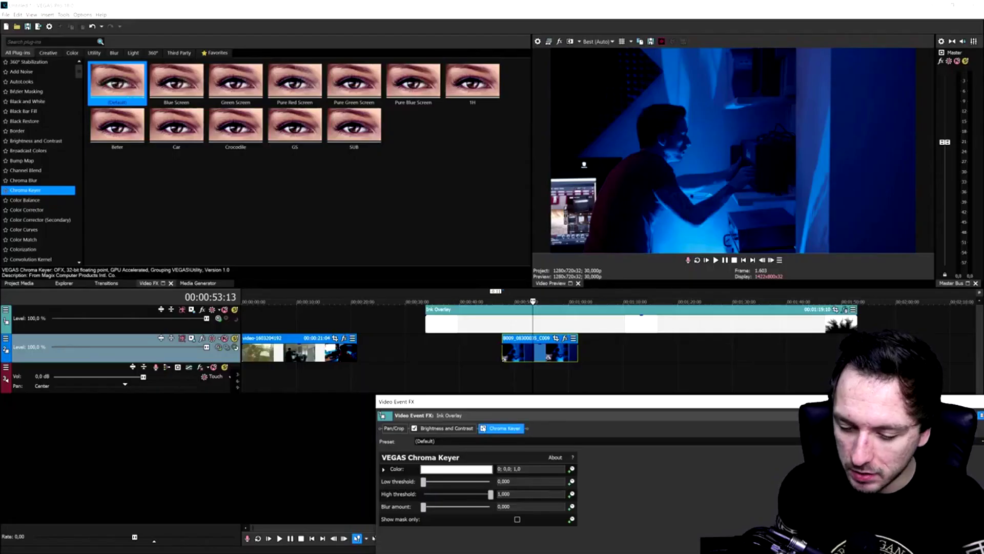
click(483, 428)
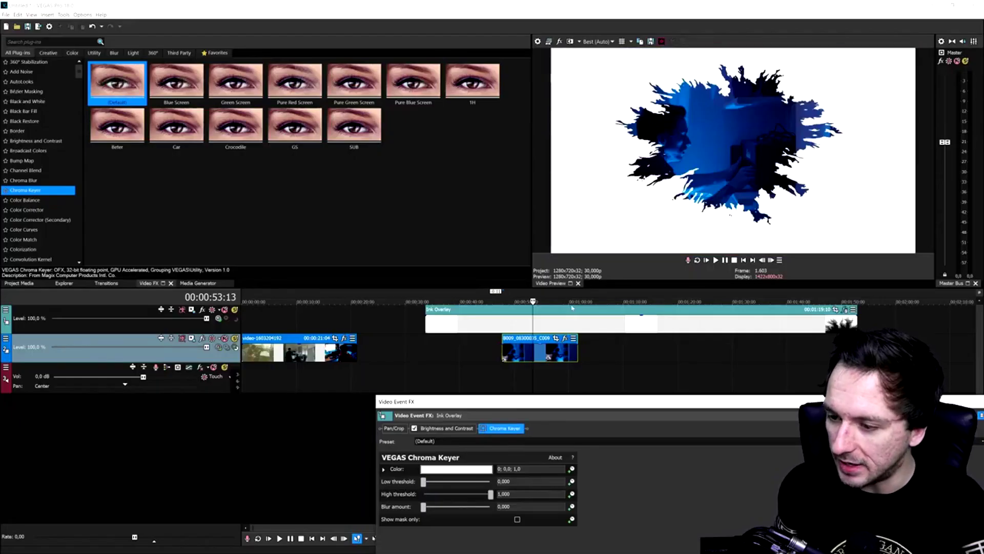
click(551, 329)
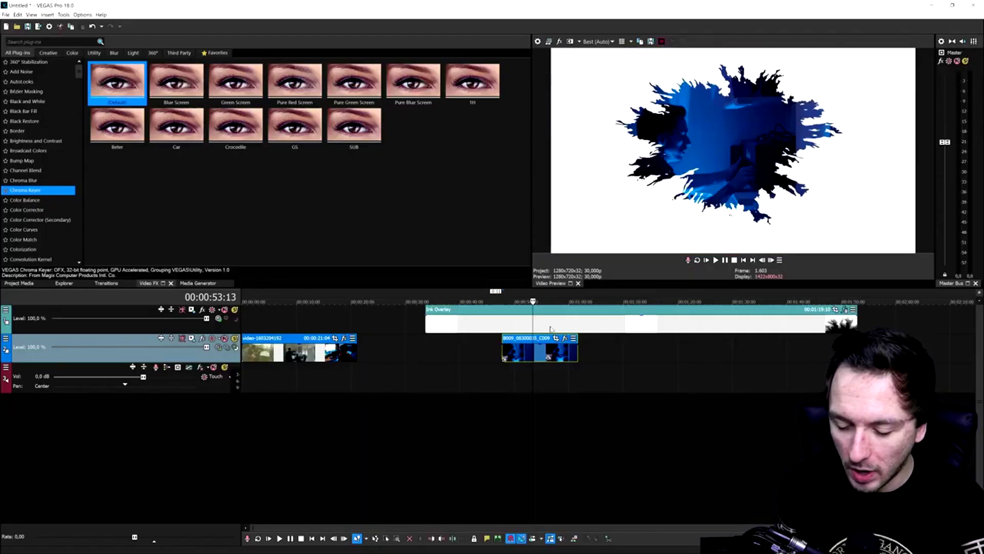
Find the first frame where the ink appears in the Ink Overlay clip.
click(511, 326)
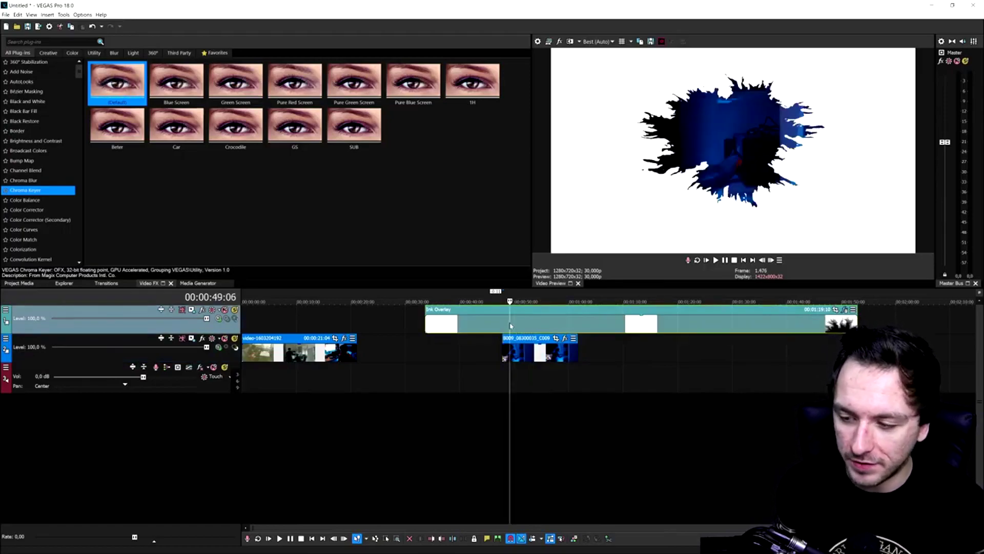
click(585, 327)
click(604, 327)
click(634, 328)
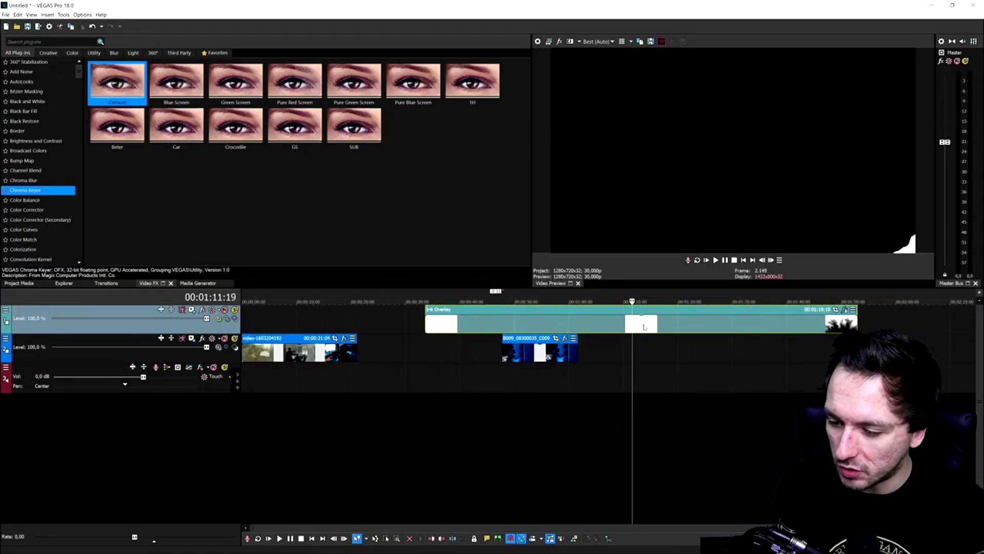
click(651, 326)
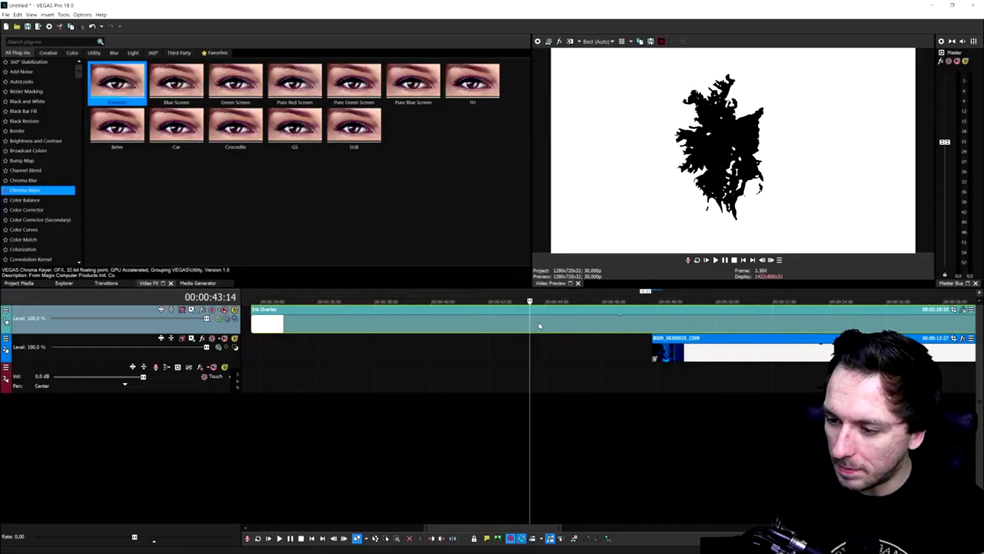
key(Right)
key(Right)
key(Right)
key(Right)
key(Right)
key(Right)
key(Right)
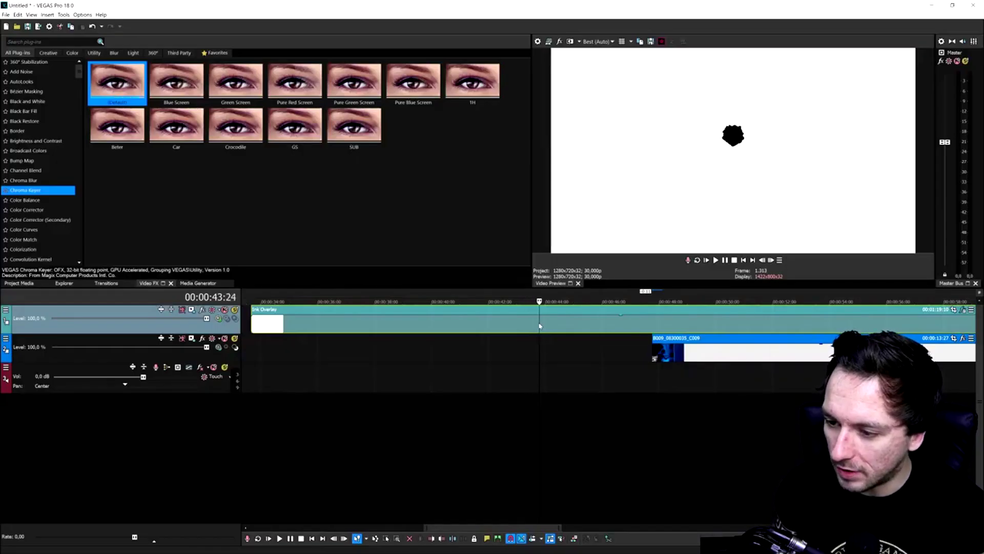
key(Left)
Trim off the empty opening and align Ink Overlay with the B009 clip start.
key(alt+bracketleft)
drag(540, 326, 658, 333)
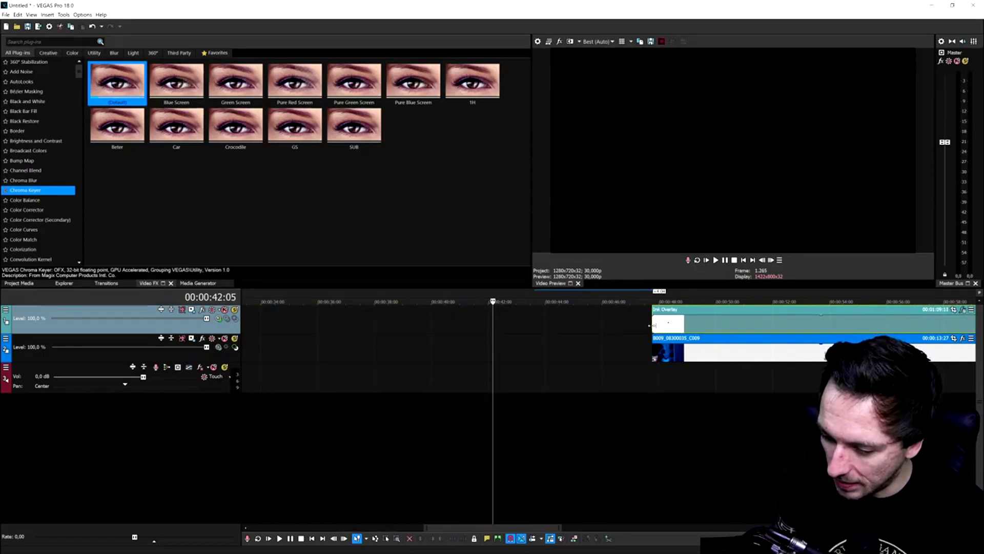
click(649, 325)
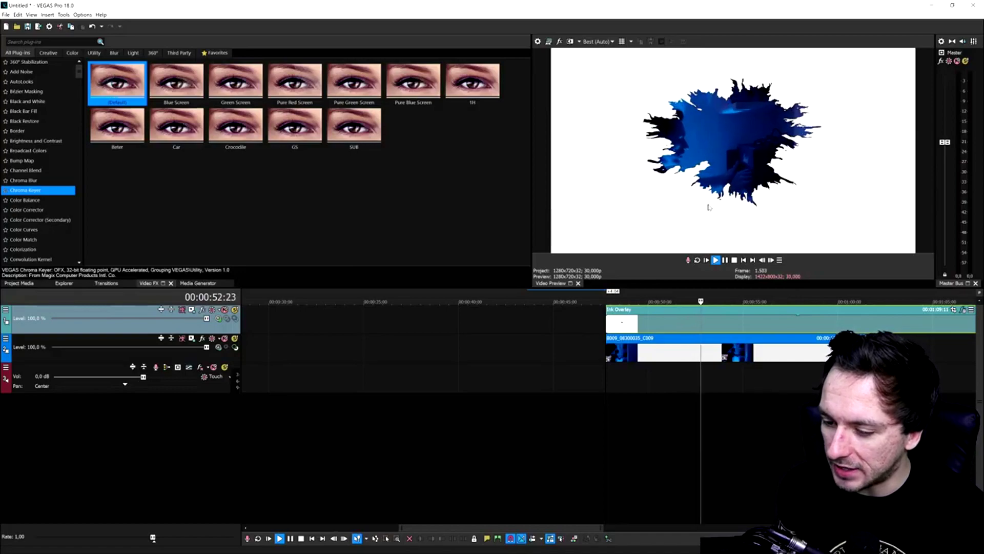
scroll(612, 327, down, 3)
click(611, 327)
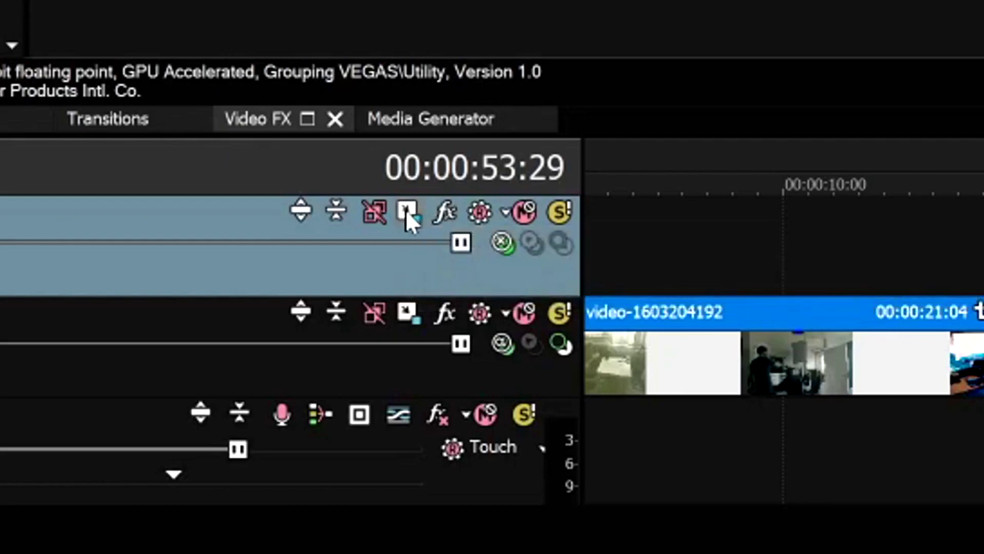
Enlarge and slightly nudge the ink track's image in Track Motion, then preview the transition.
click(405, 209)
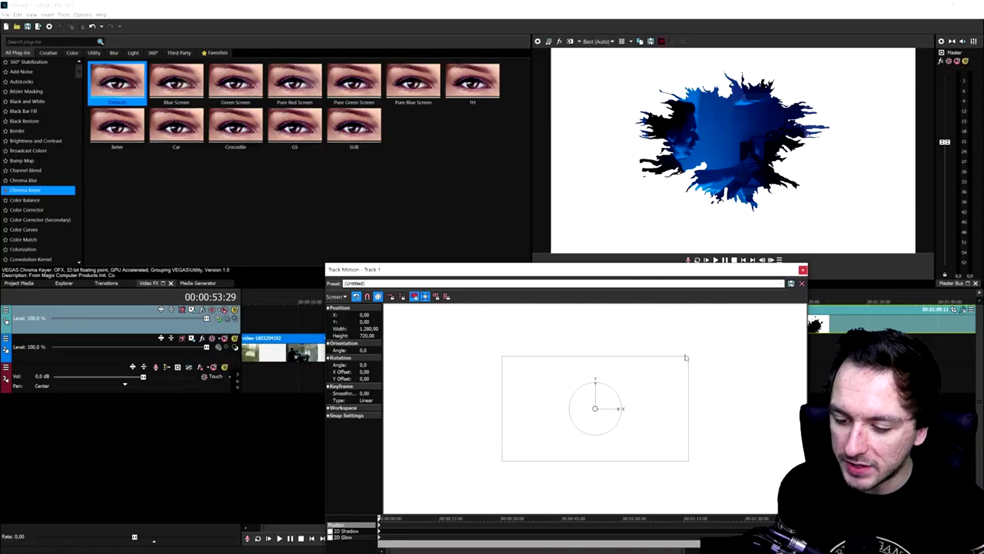
drag(686, 358, 759, 317)
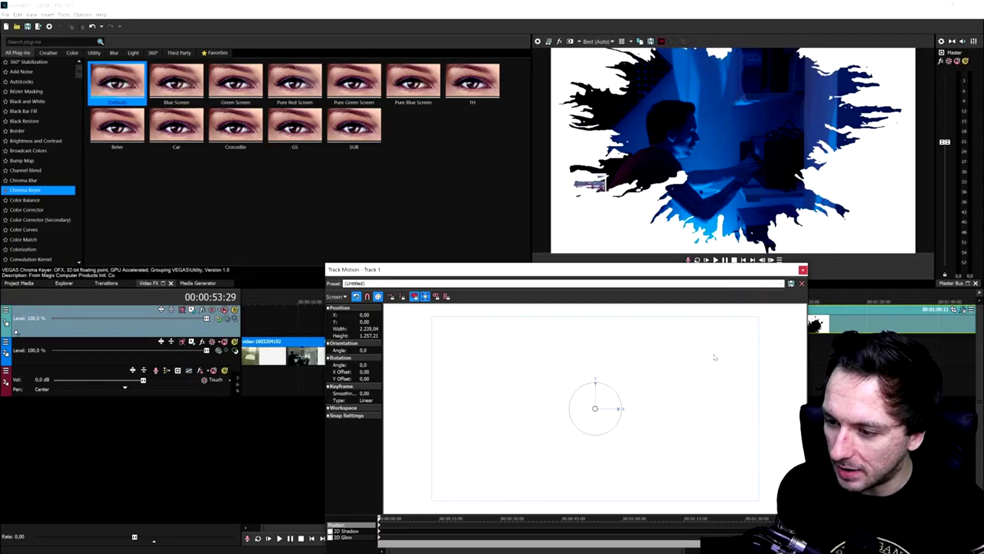
drag(714, 356, 718, 358)
click(803, 270)
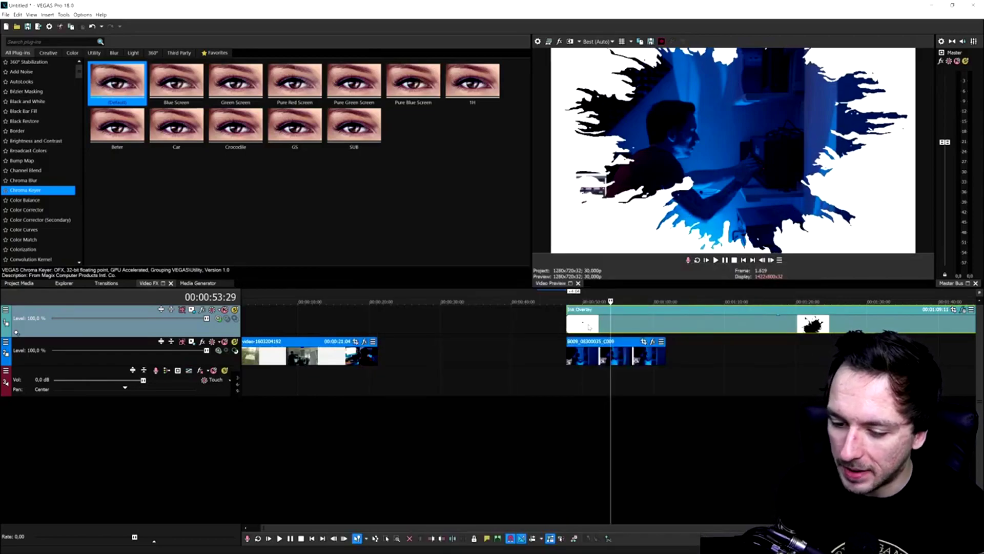
click(568, 321)
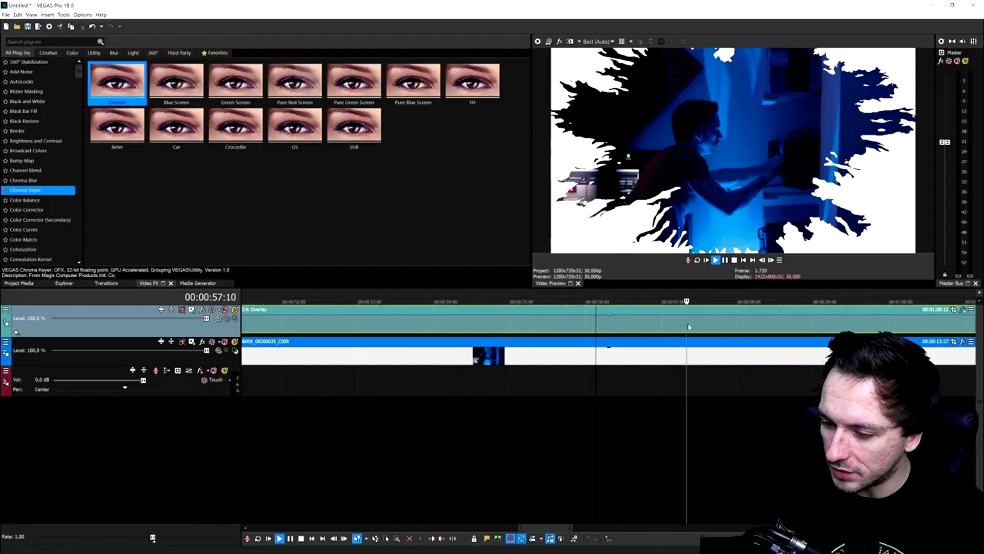
click(677, 325)
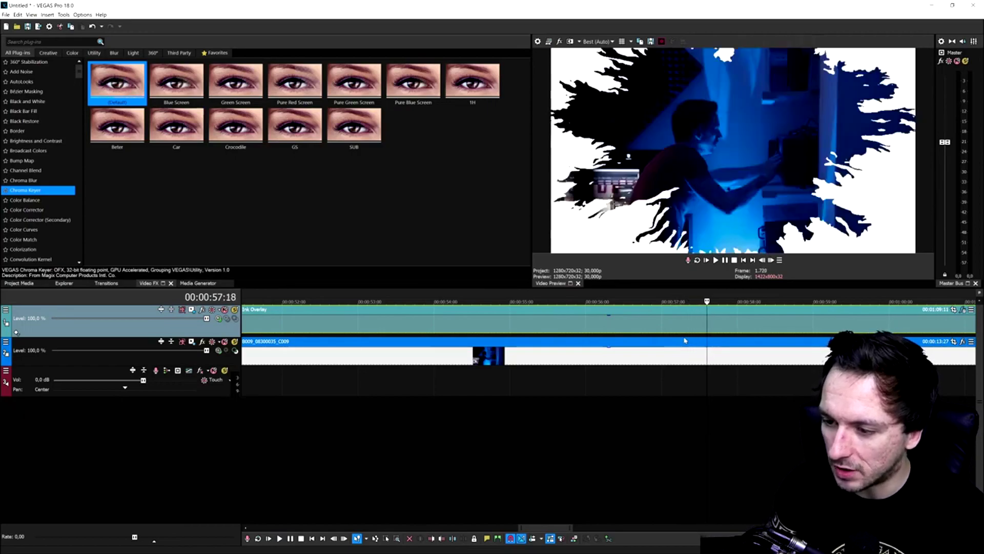
scroll(685, 340, down, 3)
key(space)
key(space)
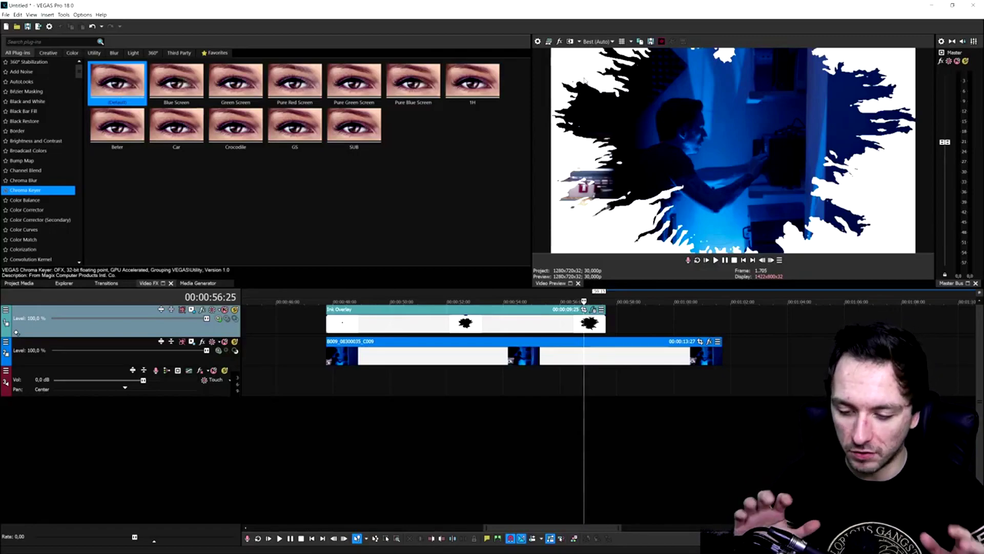
Scale the ink track's image up to about 4,023 × 2,263.
click(190, 311)
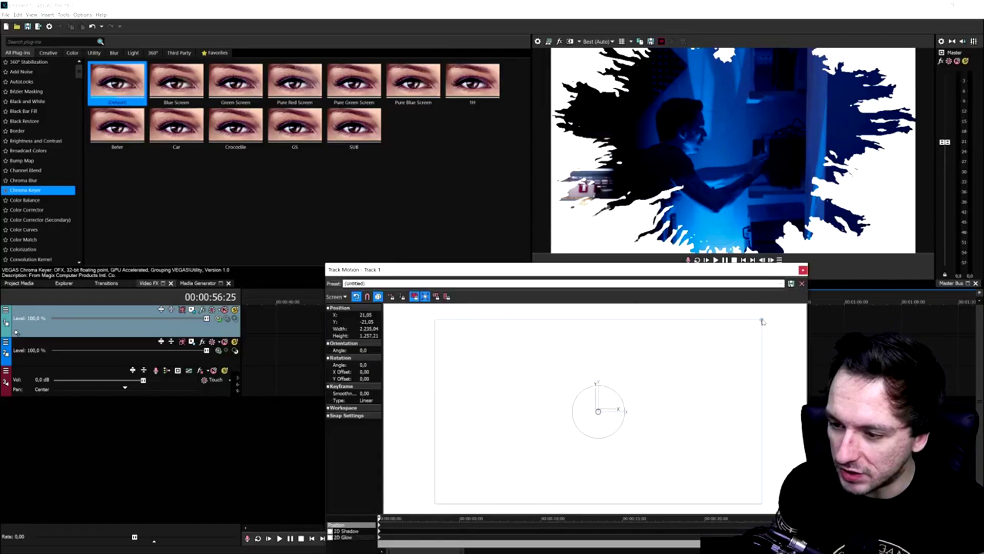
drag(851, 292, 905, 270)
click(803, 269)
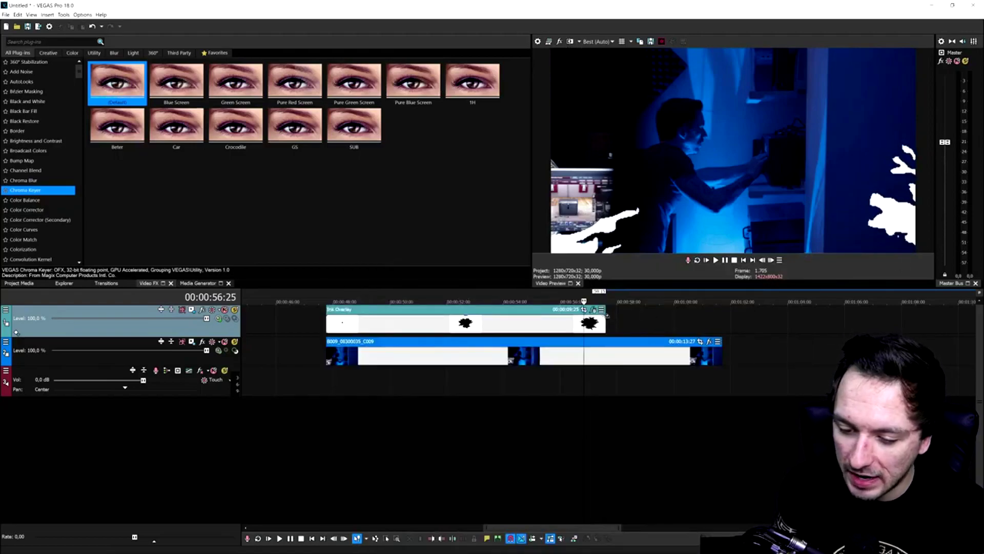
Select the time range from 00:00:47:23 to about 1:00 over the Ink Overlay clip.
click(605, 316)
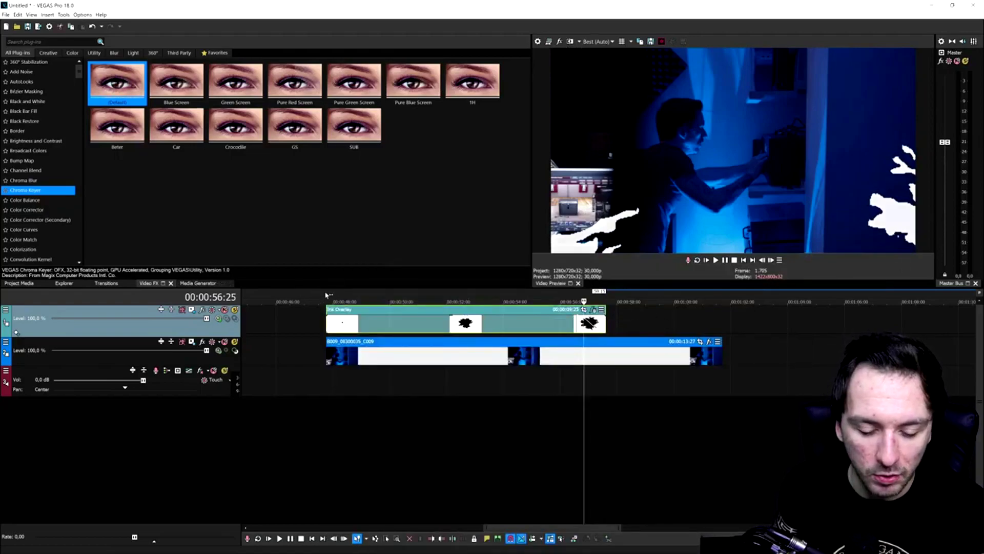
click(326, 296)
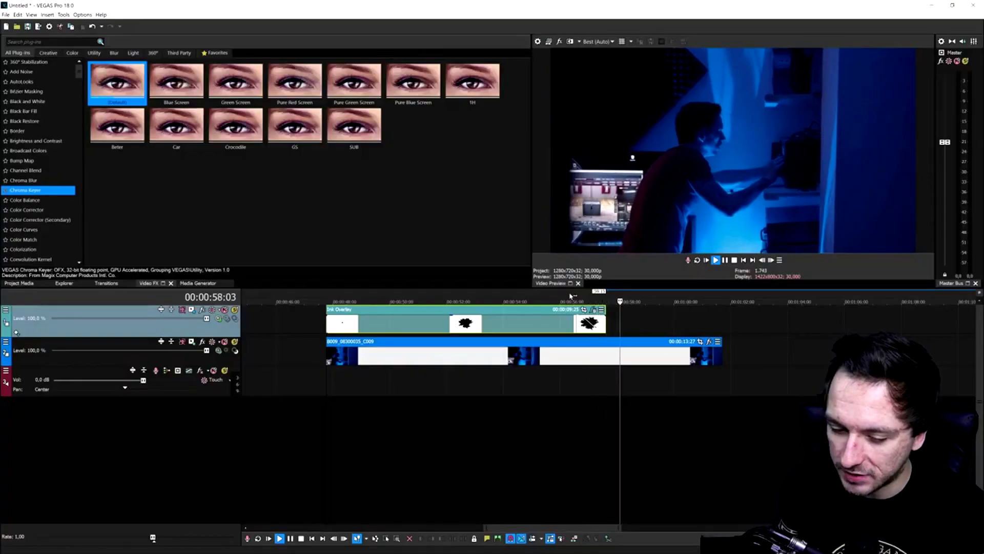
click(326, 298)
drag(326, 297, 677, 301)
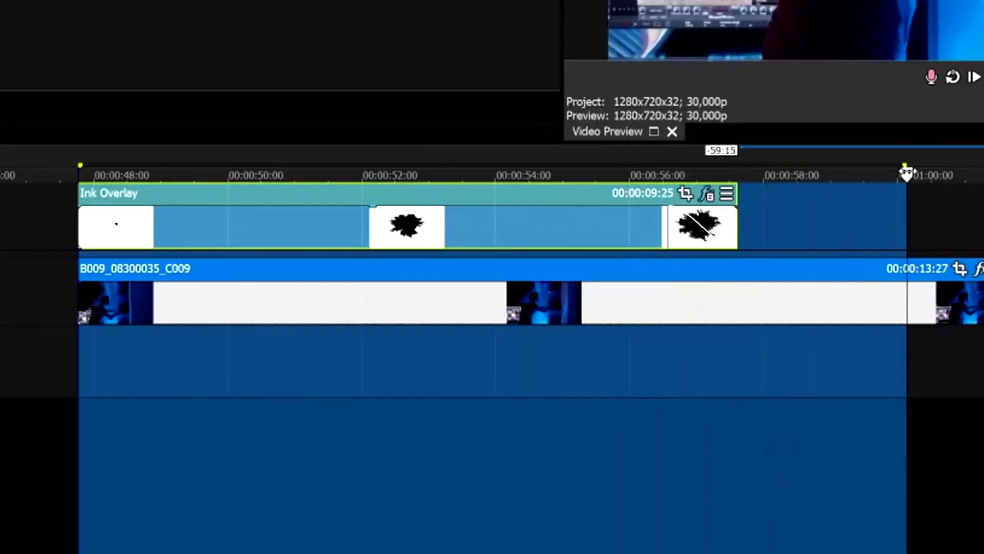
Extend the selection slightly and render it as an MP4 named 'Ink Without CK'.
drag(907, 173, 913, 173)
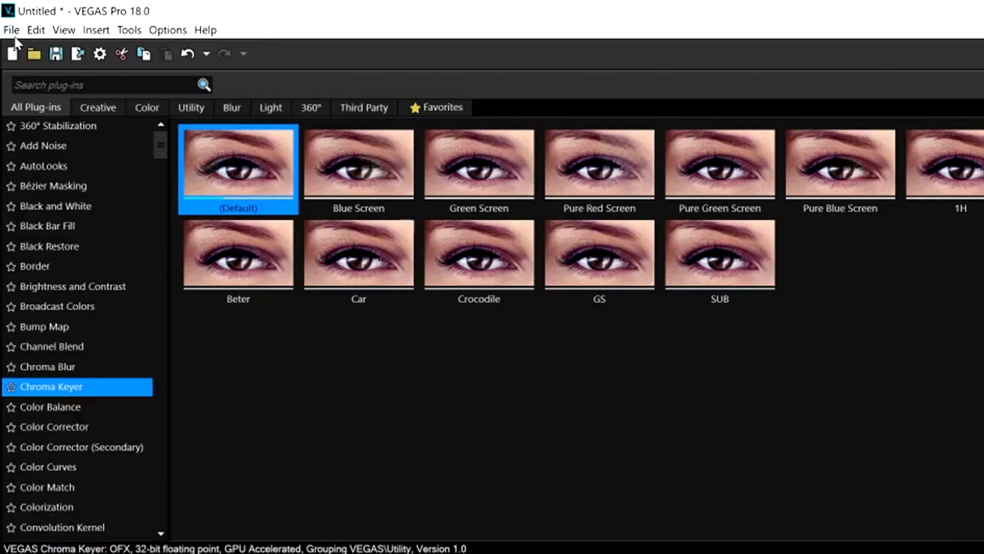
click(12, 30)
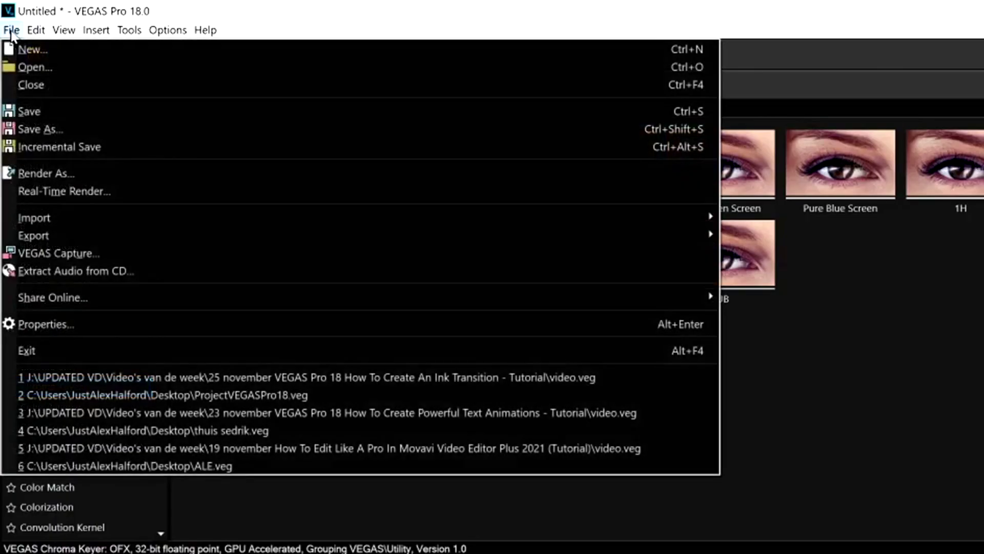
click(136, 173)
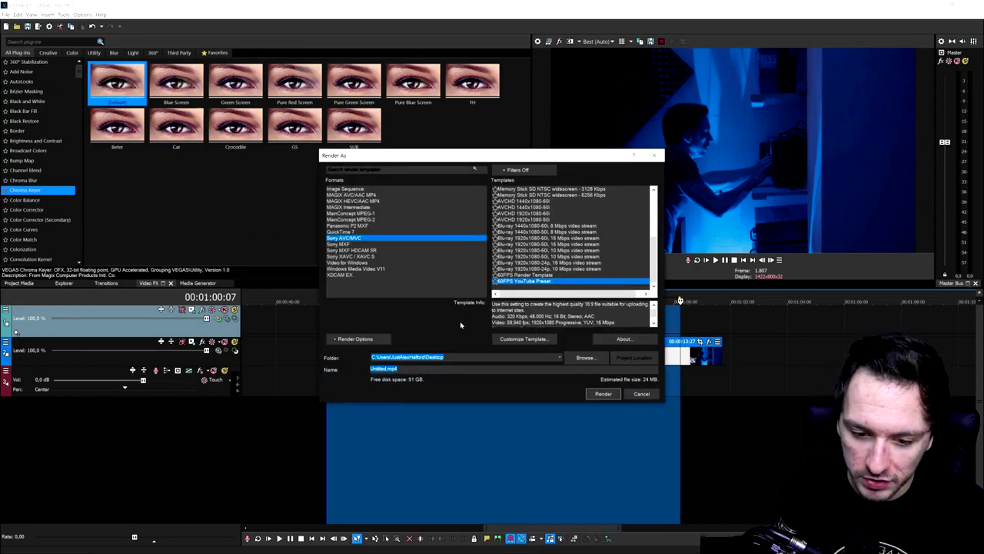
text(hk)
text( Without CK)
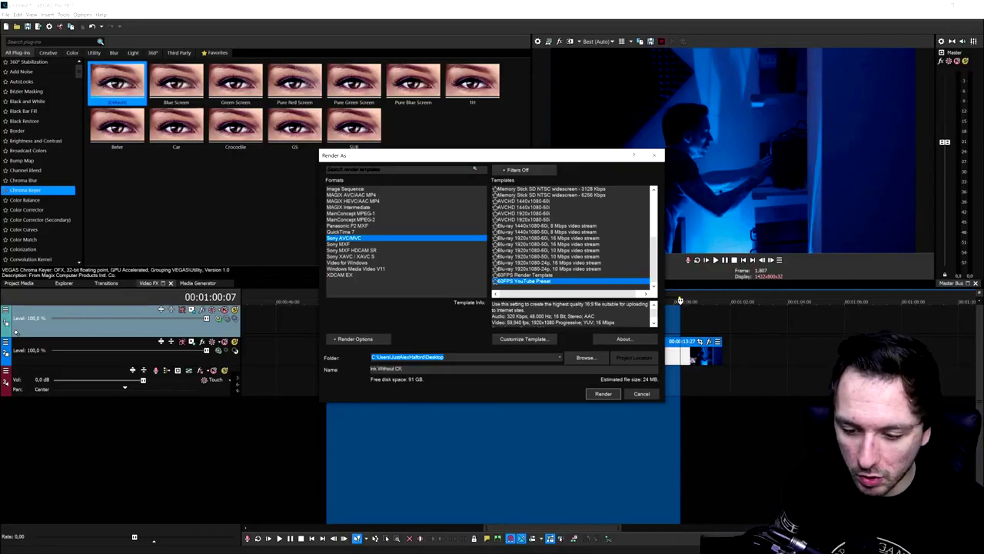
click(604, 393)
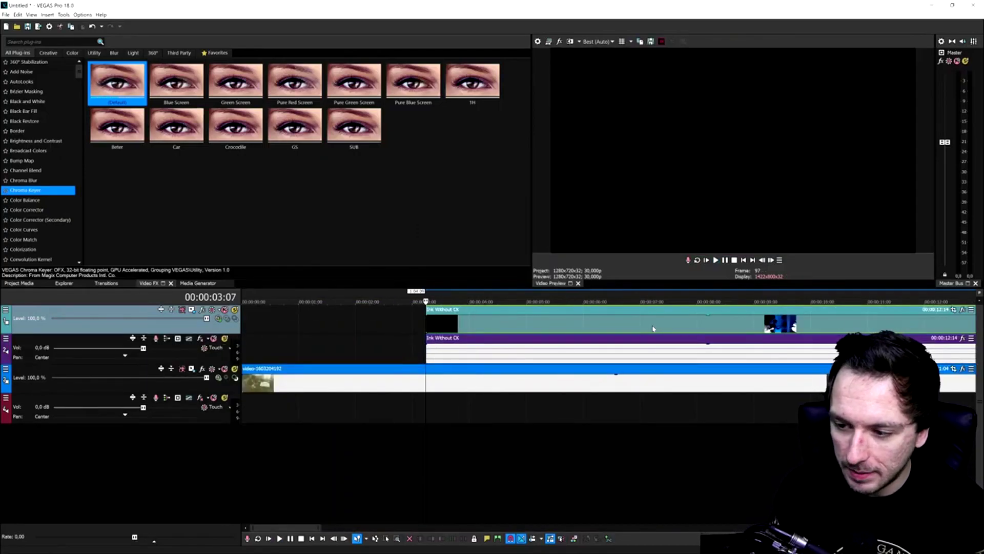
Play back the new project's timeline and stop.
scroll(612, 332, up, 6)
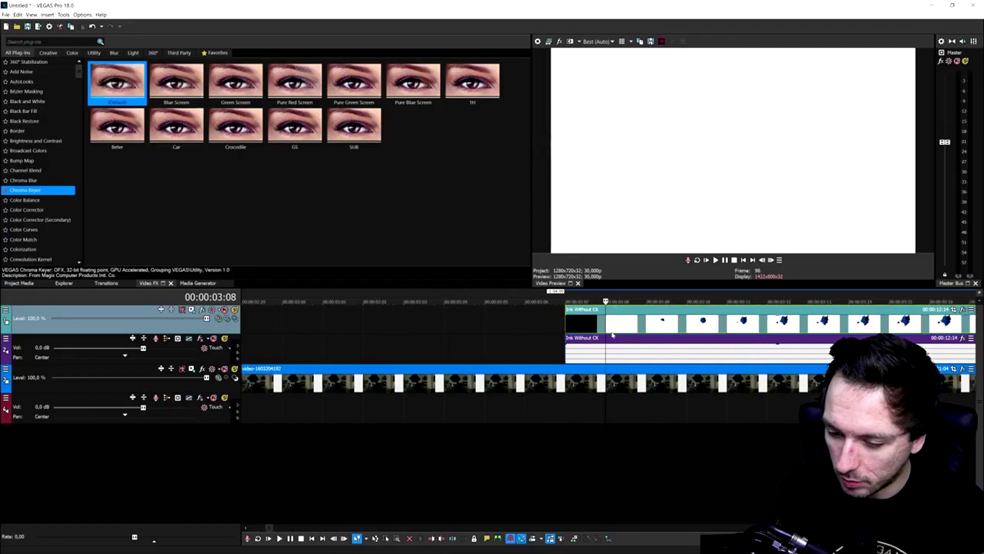
scroll(608, 326, down, 8)
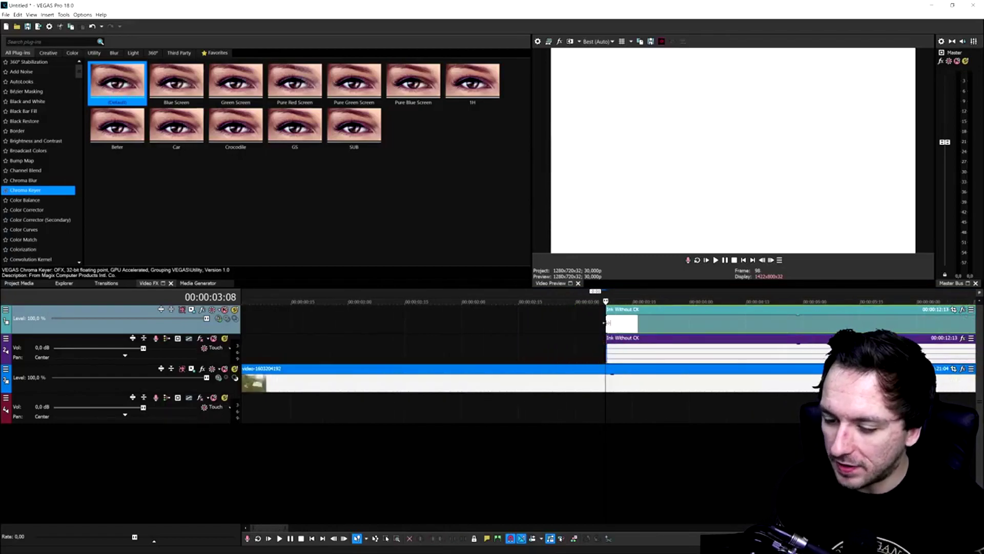
key(space)
scroll(635, 321, up, 2)
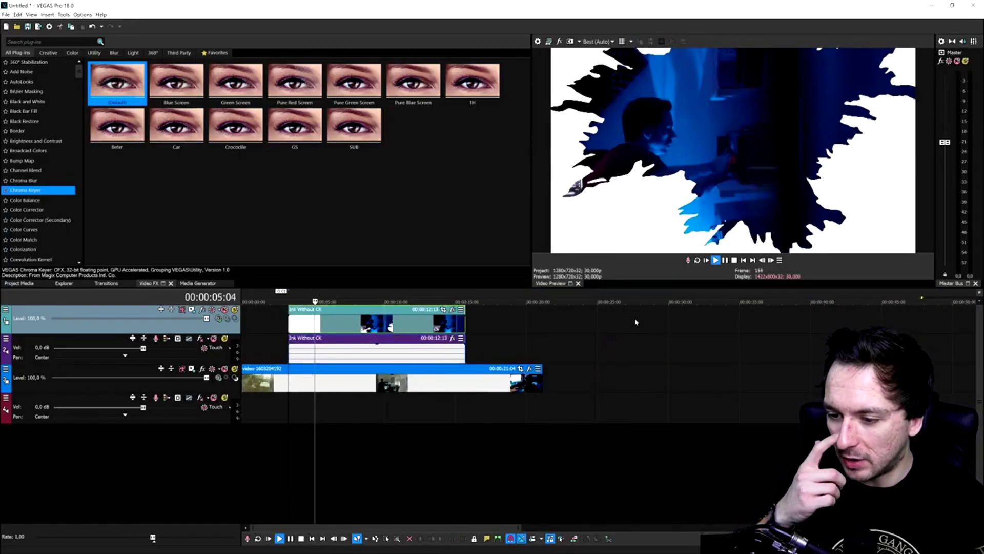
scroll(635, 321, up, 2)
key(space)
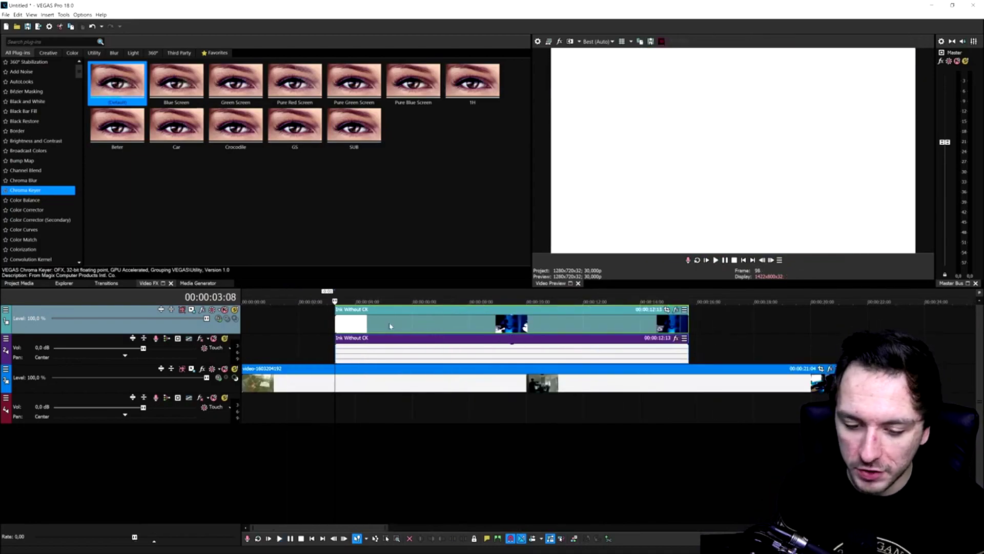
Move the Ink Without CK video and audio events to start at 00:00:05:00.
mouse_move(471, 330)
mouse_down()
mouse_move(311, 330)
mouse_move(568, 330)
mouse_up()
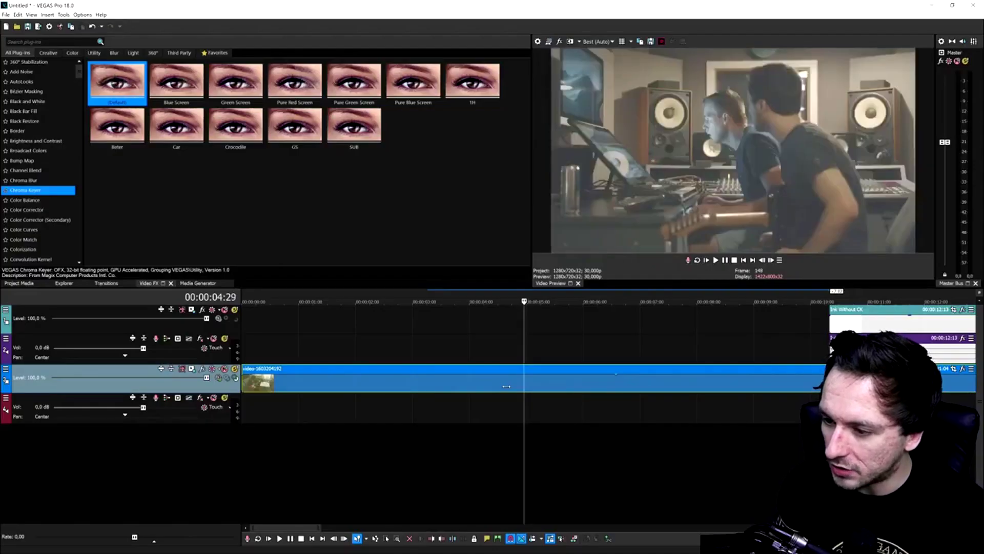
key(alt+Right)
drag(798, 290, 563, 319)
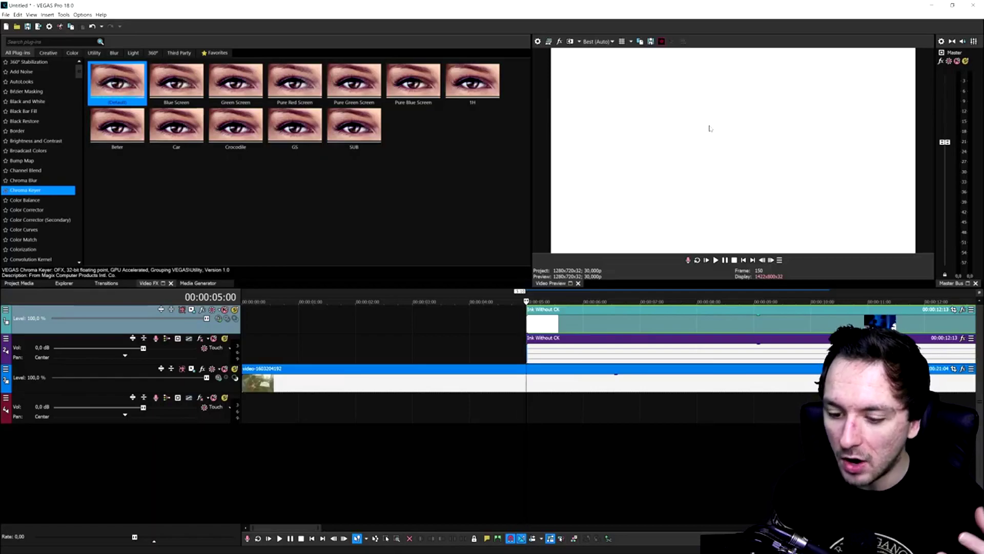
scroll(548, 341, down, 3)
scroll(549, 341, up, 3)
scroll(549, 341, down, 3)
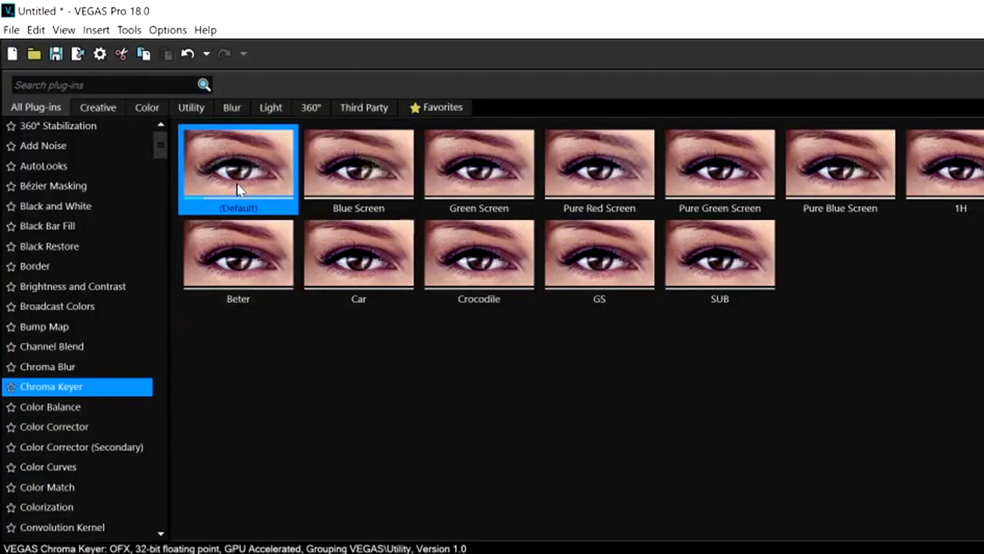
Apply the default Chroma Keyer to Ink Without CK, pick white and enable it.
drag(288, 221, 451, 323)
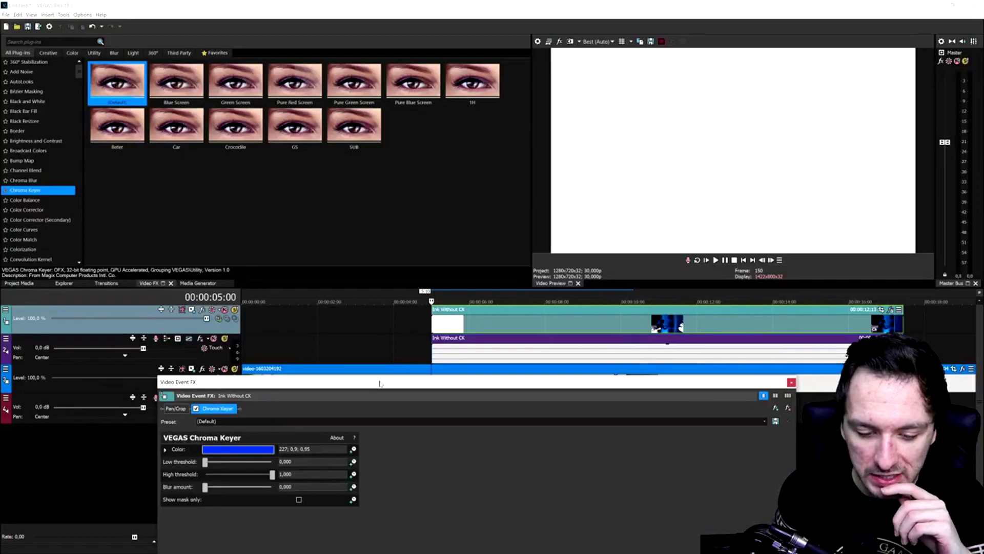
drag(380, 383, 607, 311)
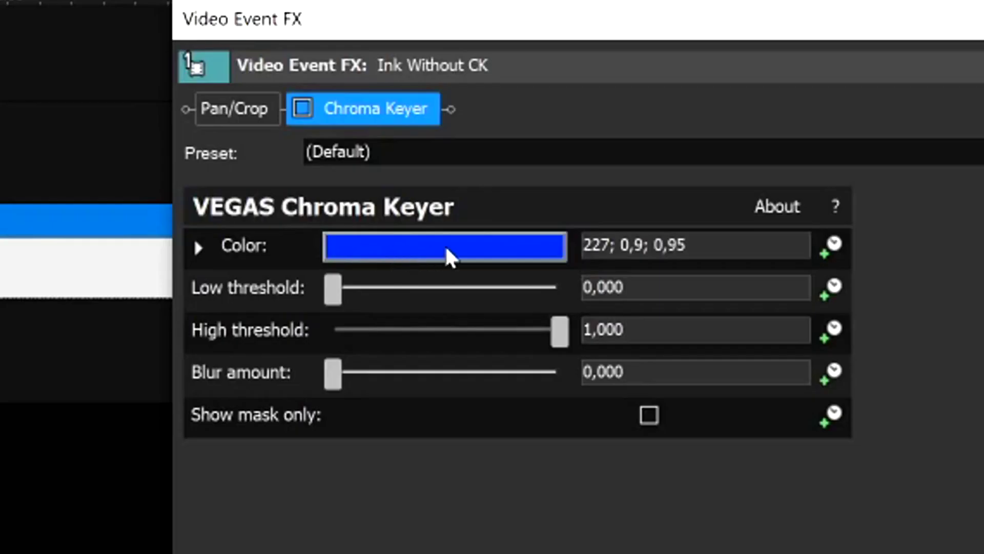
click(445, 244)
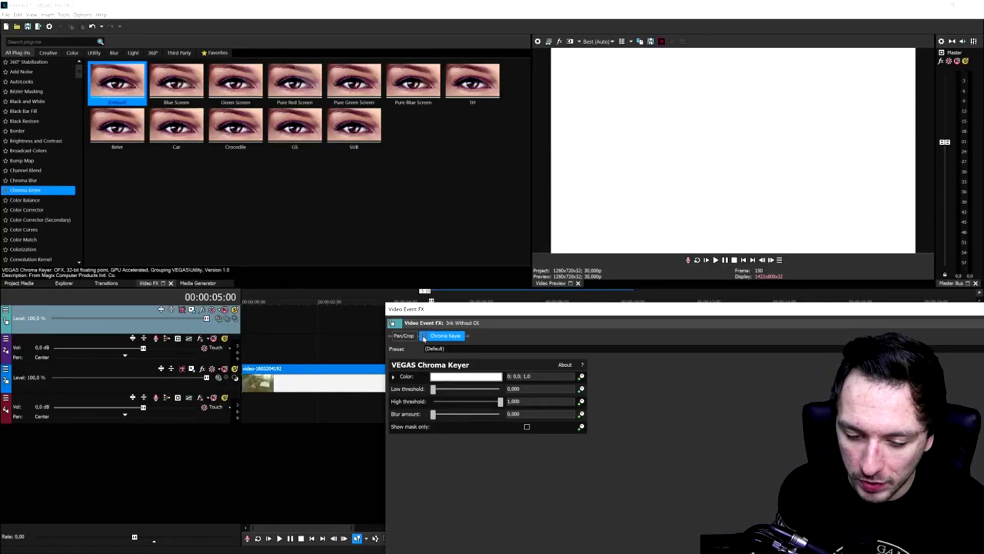
click(424, 336)
Set the low threshold to 1.000 and lower the high threshold to tighten the key.
drag(538, 306, 596, 429)
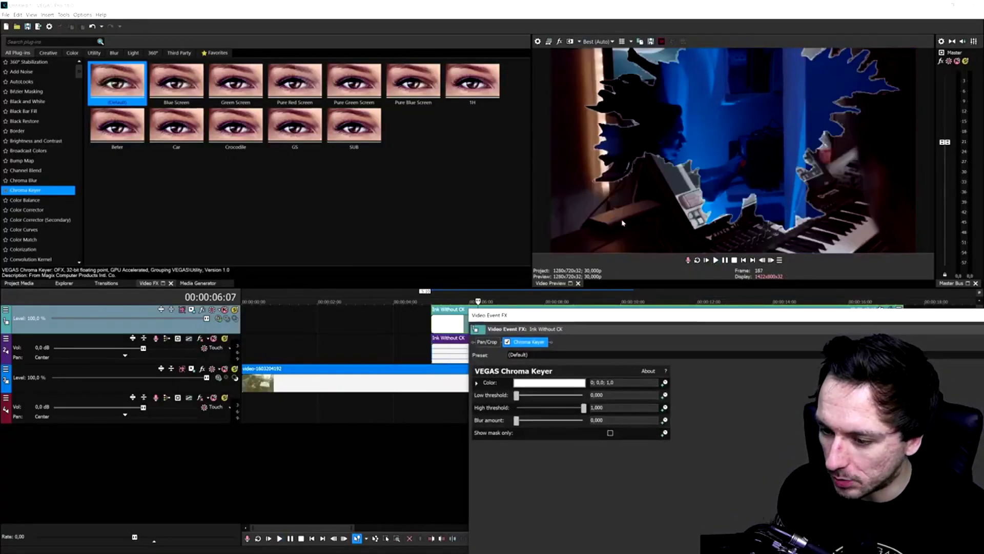
drag(574, 409, 584, 409)
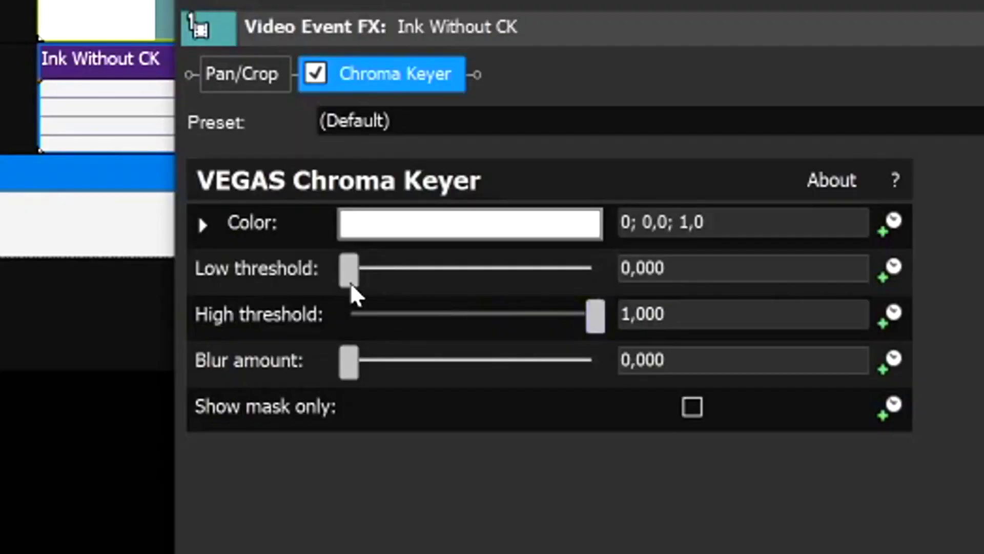
drag(353, 287, 630, 288)
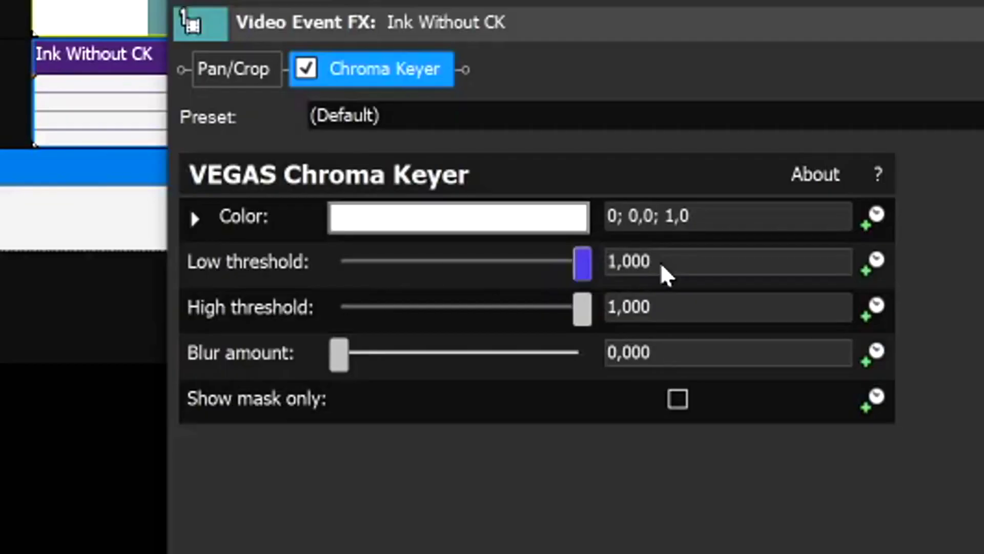
drag(581, 311, 432, 307)
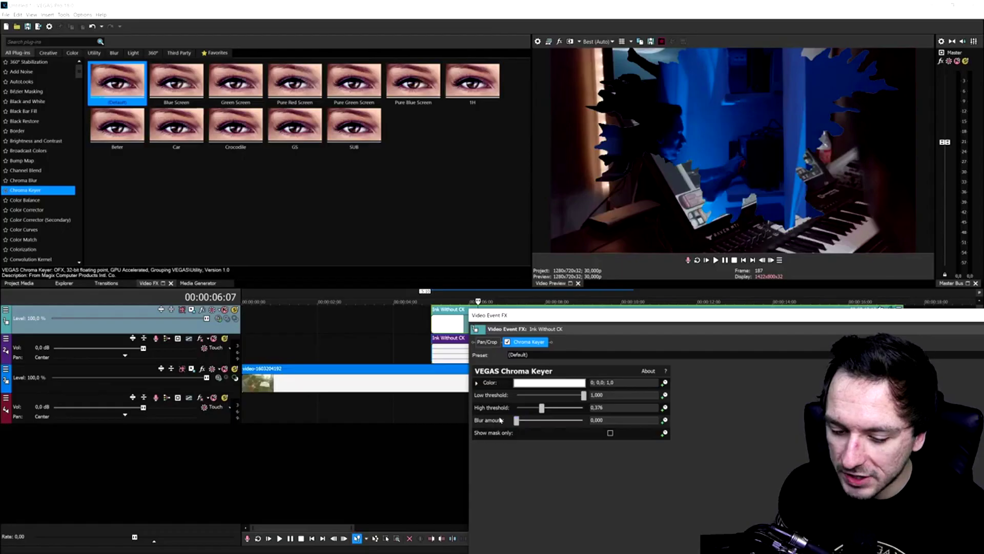
Play and stop the keyed ink transition from its start point.
click(413, 303)
key(space)
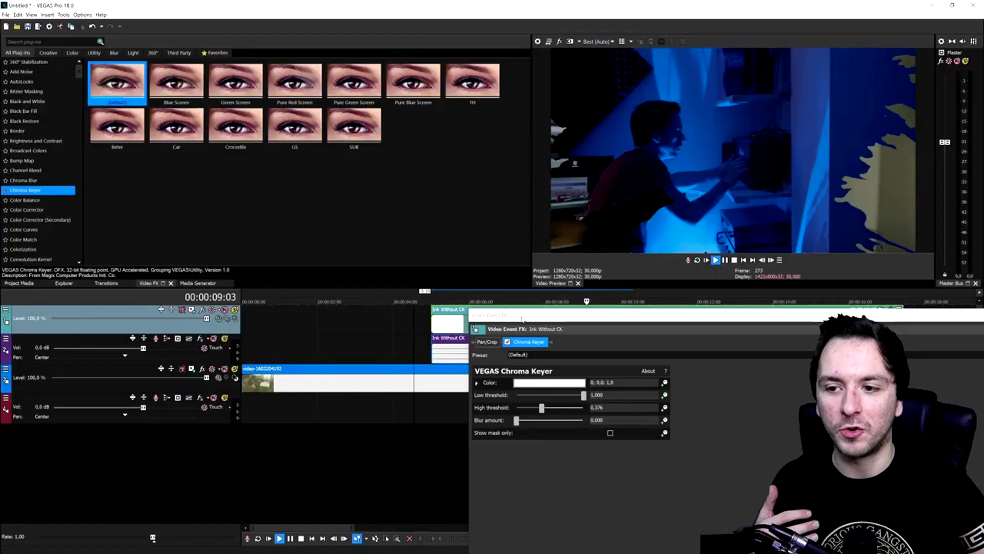
key(space)
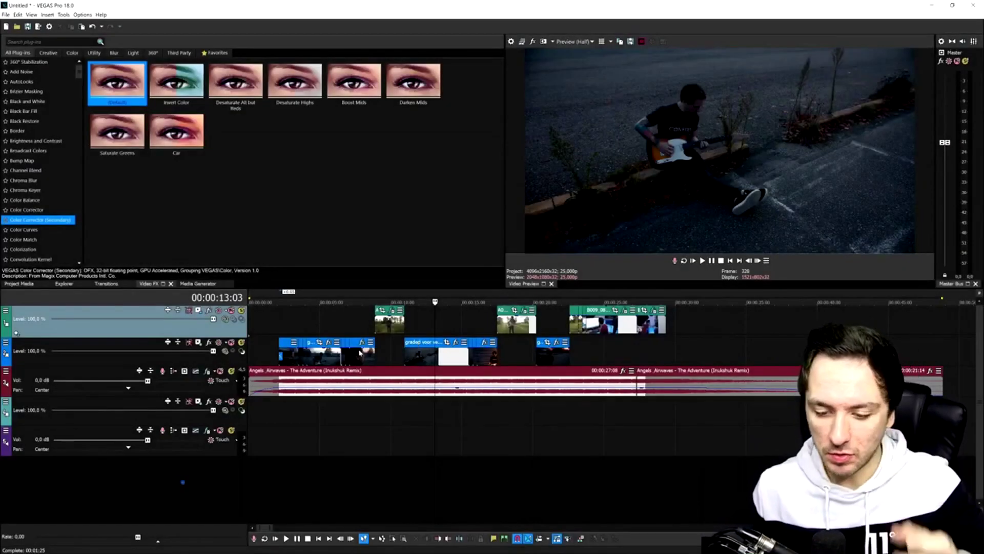
Move the cursor to 00:00:18:06 and extend the graded clip's fade-in.
click(477, 323)
click(507, 323)
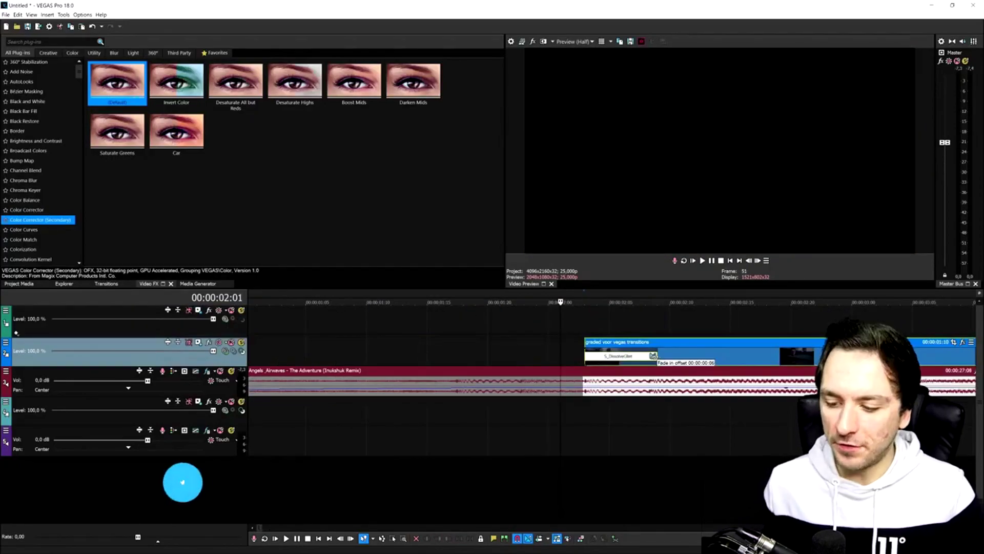
drag(661, 356, 702, 366)
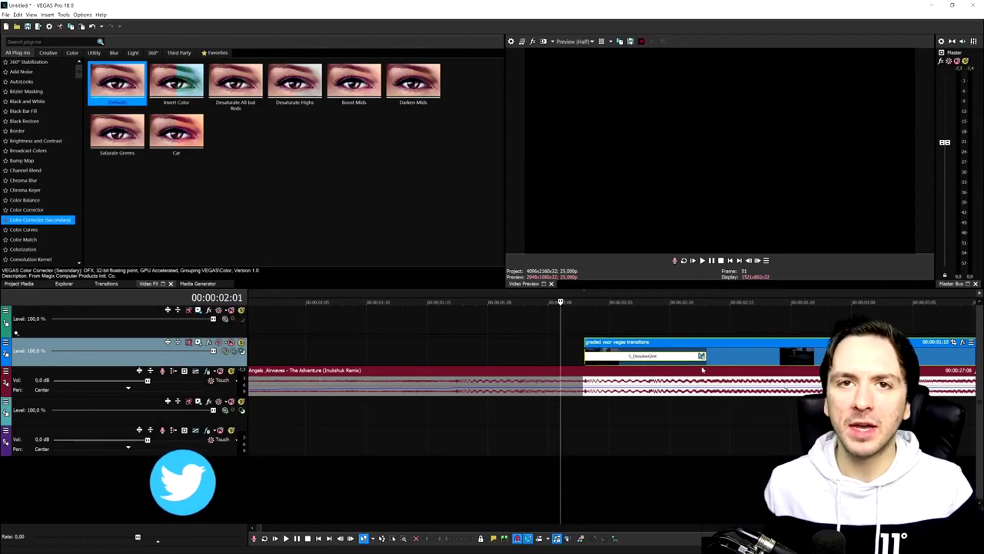
scroll(703, 370, down, 2)
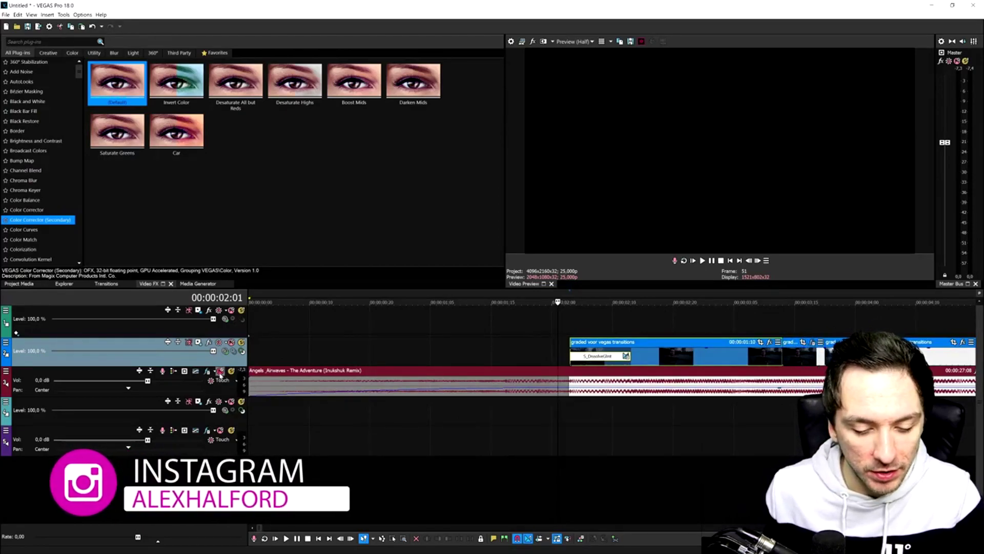
Mute the music track and replay the cut around 00:00:03:14 several times.
click(220, 370)
click(488, 333)
key(space)
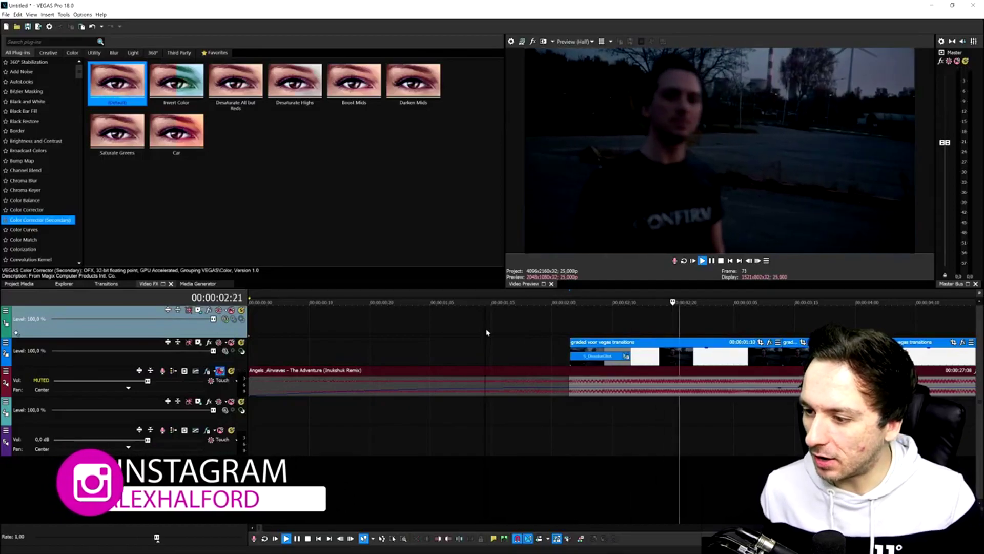
key(space)
key(space)
key(space)
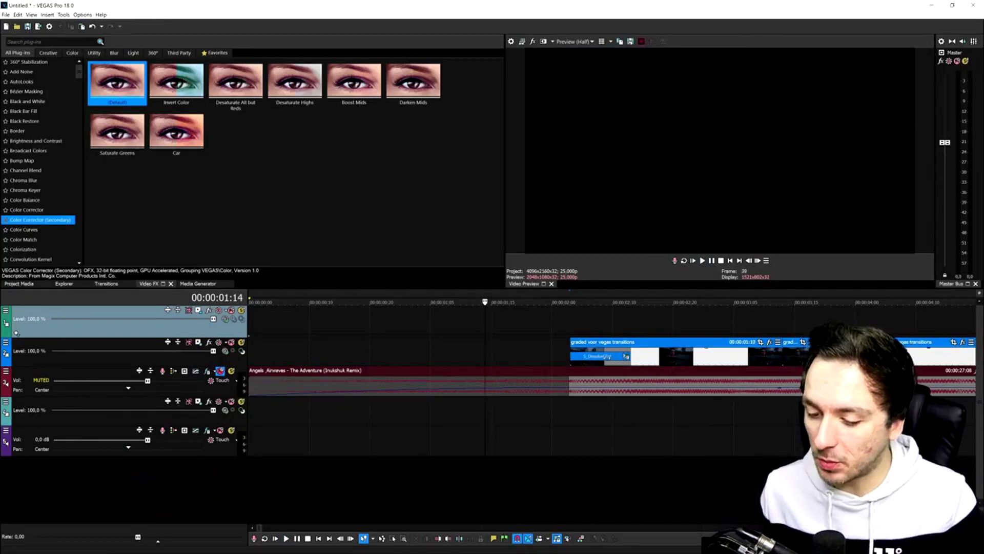
key(space)
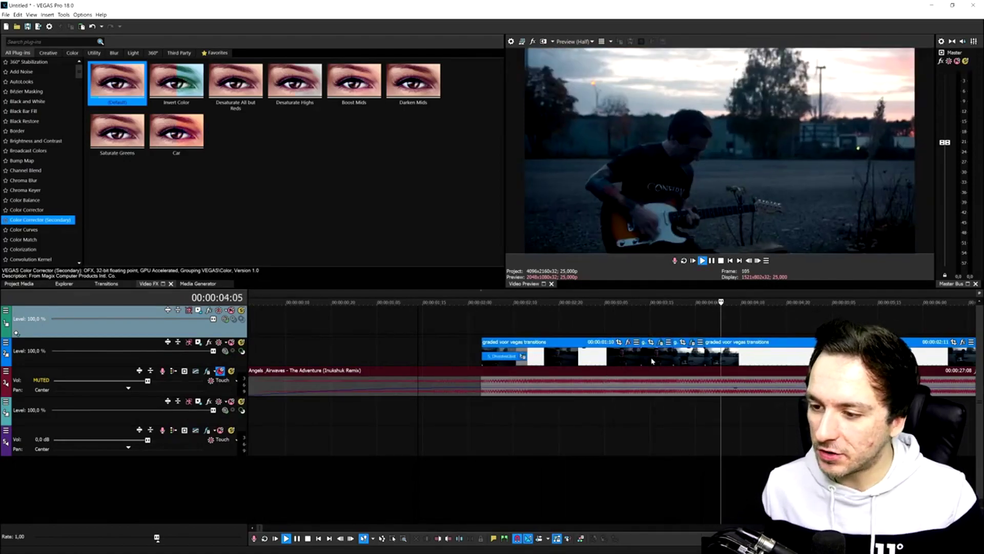
key(space)
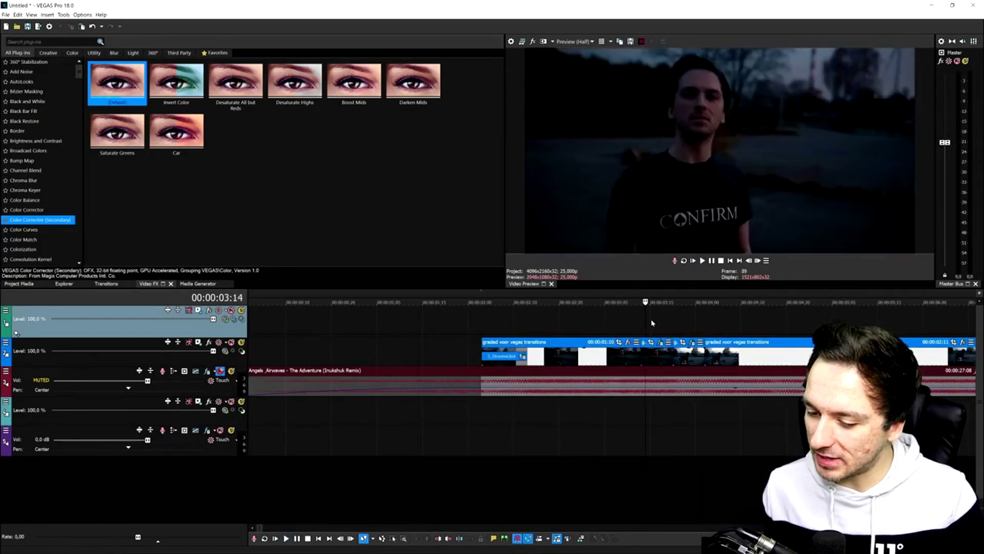
key(space)
key(space)
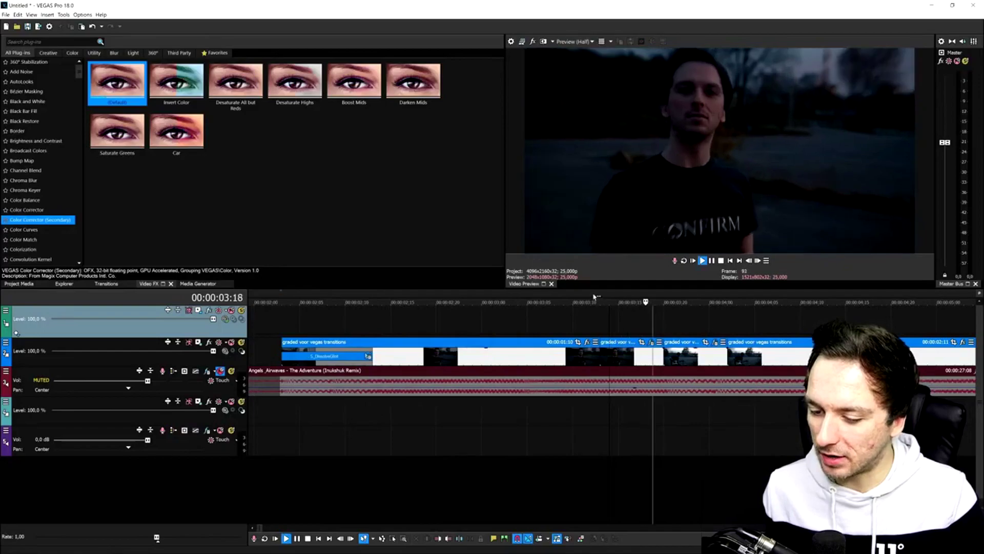
key(space)
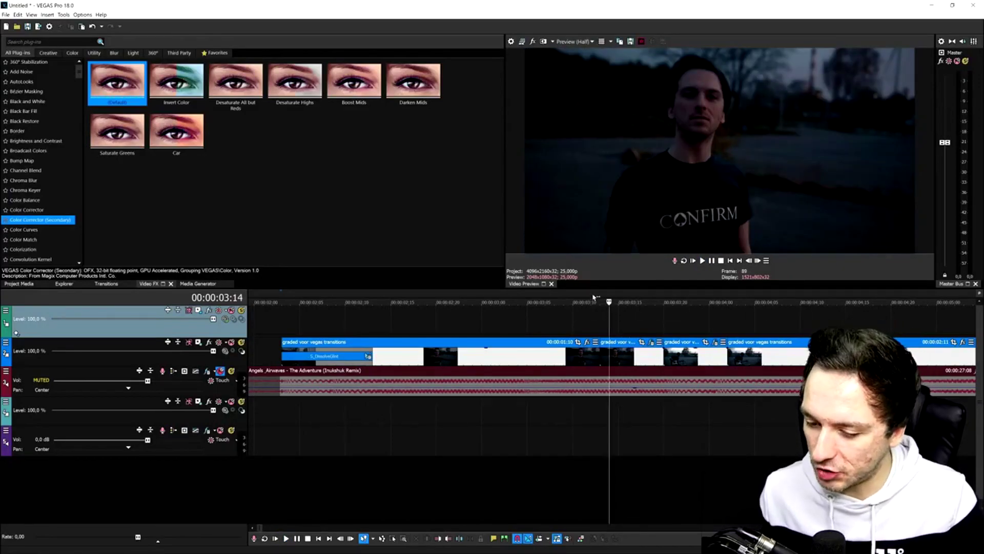
Delete the short clip pieces at 4:00 and 3:17.
scroll(662, 354, left, 1)
click(726, 355)
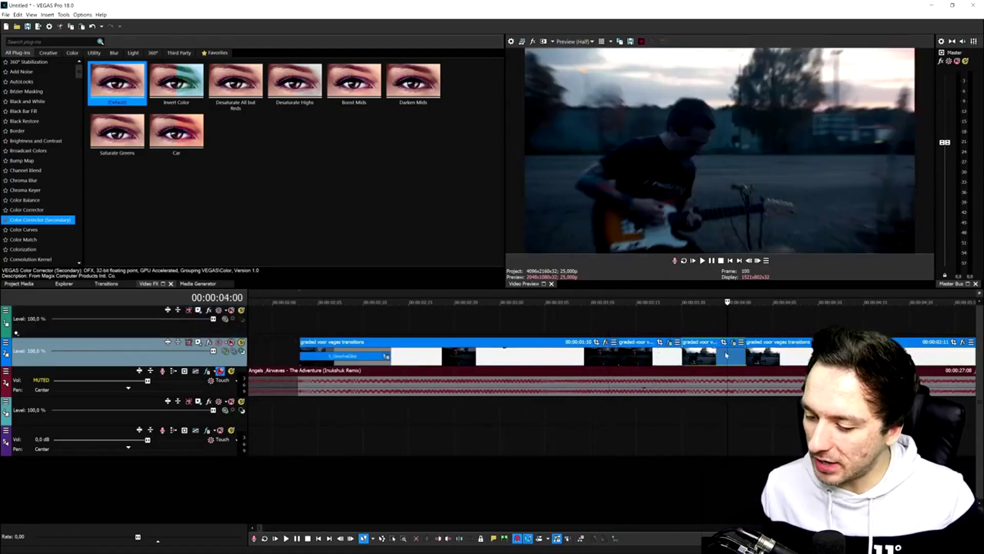
key(Delete)
click(660, 360)
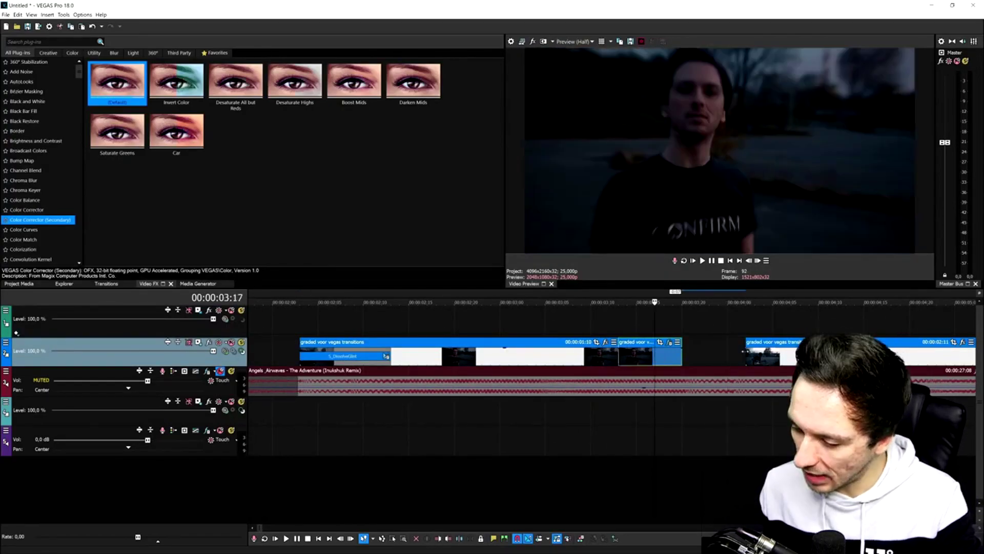
key(Delete)
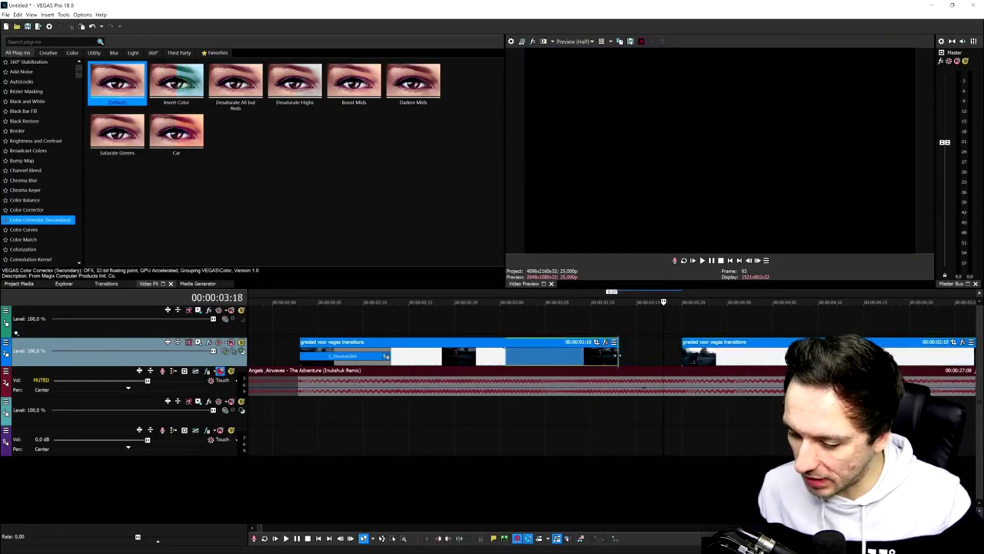
Extend the first clip's end to 00:00:03:20 and play it back.
drag(619, 354, 641, 359)
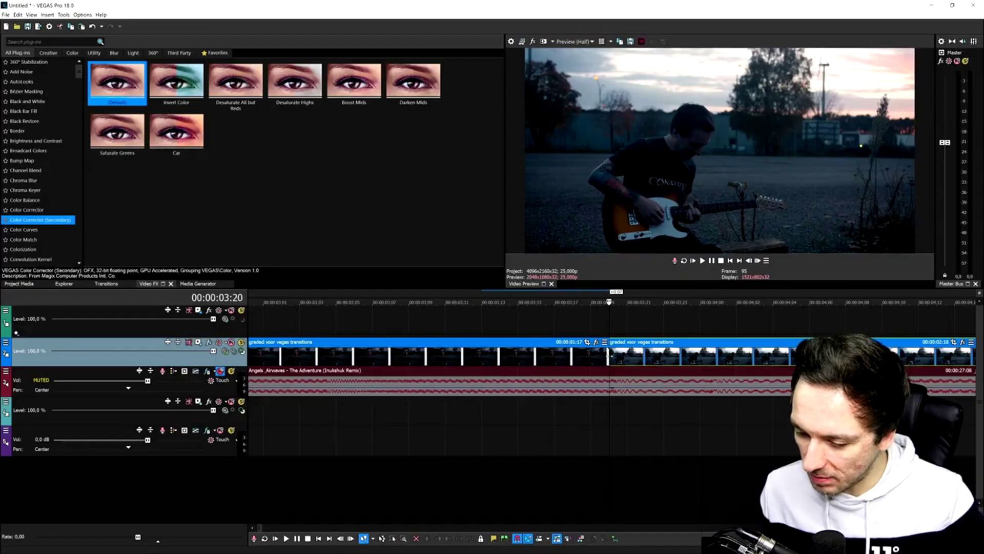
scroll(615, 355, down, 2)
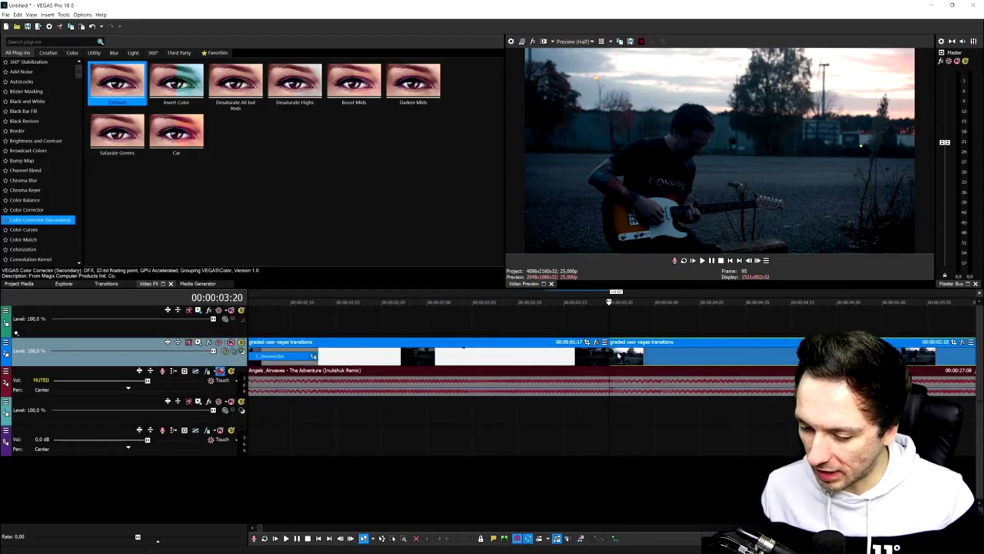
key(space)
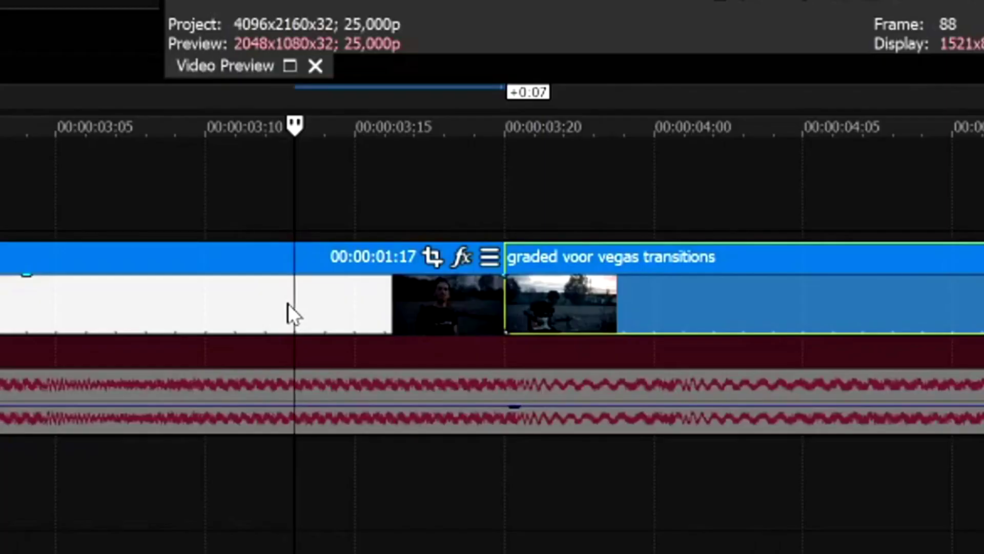
Split the clip at 3:13 and a few frames past 3:20, then select the short piece at 3:17.
click(545, 356)
key(s)
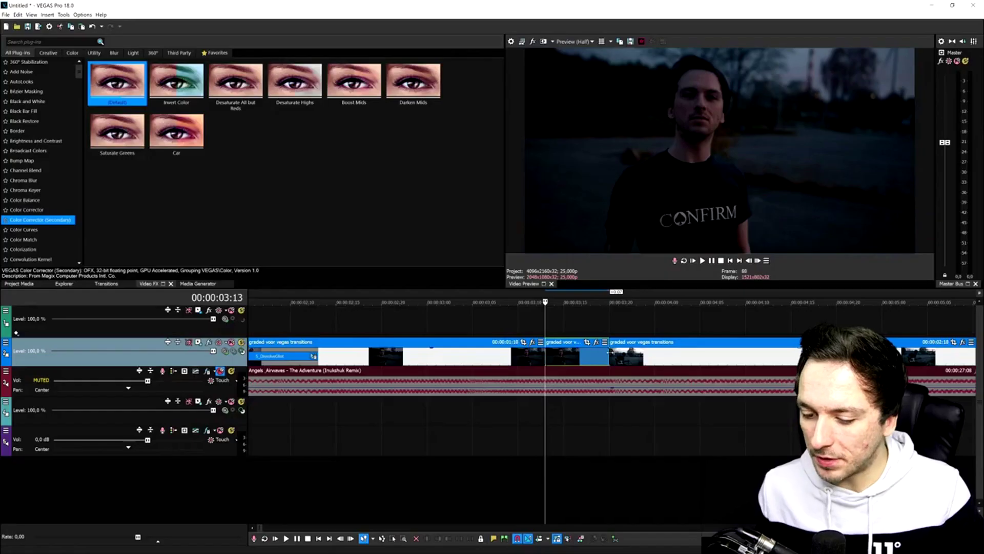
click(610, 354)
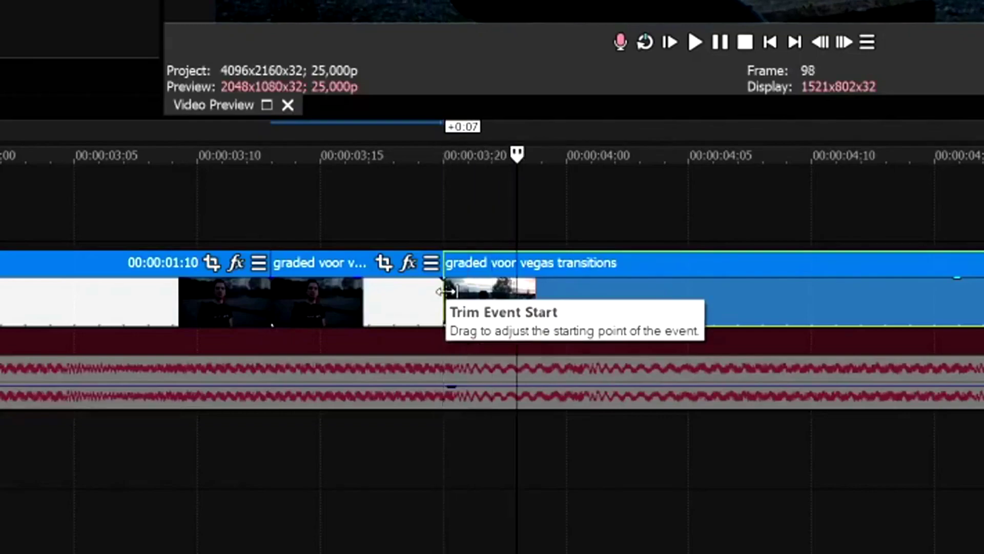
key(alt+Right)
key(alt+Right)
key(alt+Right)
key(alt+Right)
key(s)
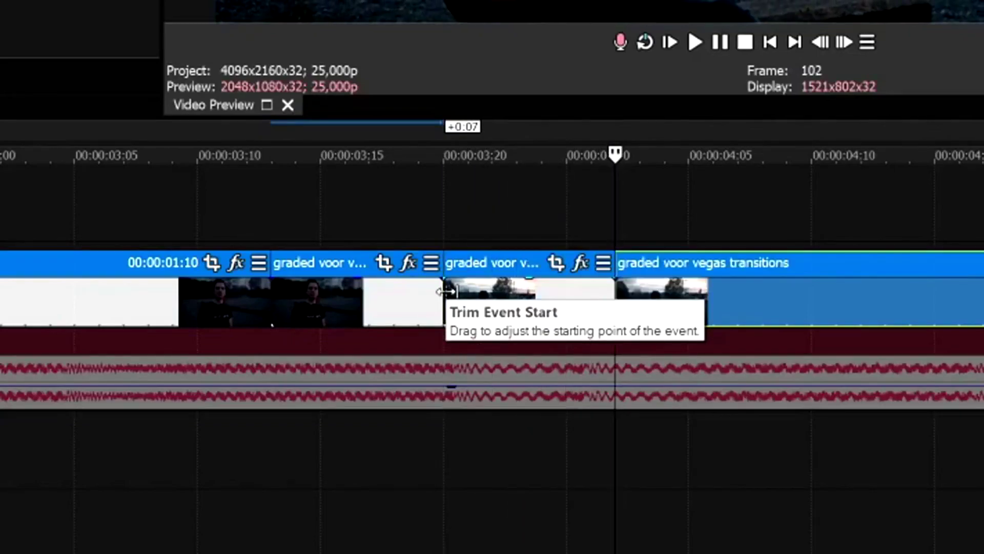
click(365, 307)
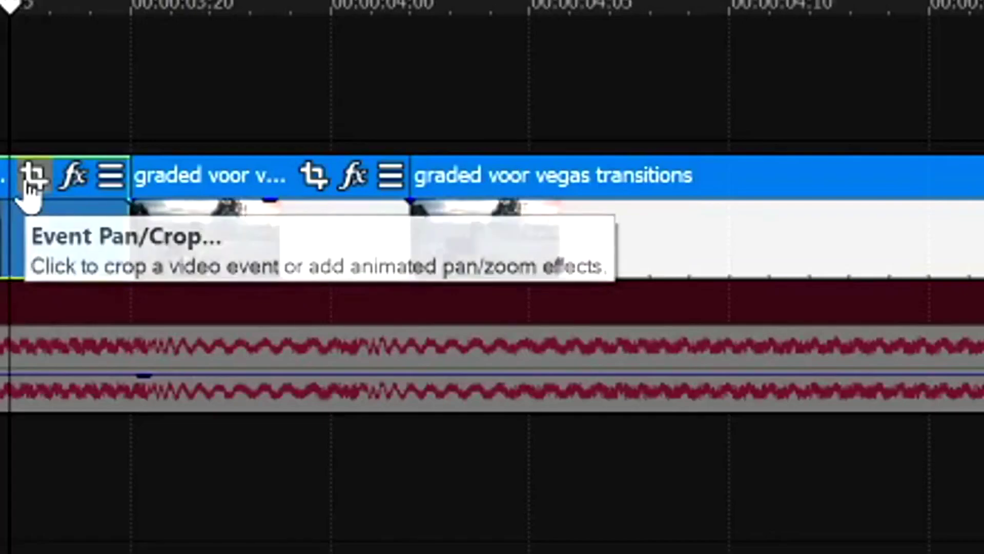
Shrink the 3:17 piece's pan/crop frame to zoom in, smooth the end keyframe, and close the dialog.
click(587, 343)
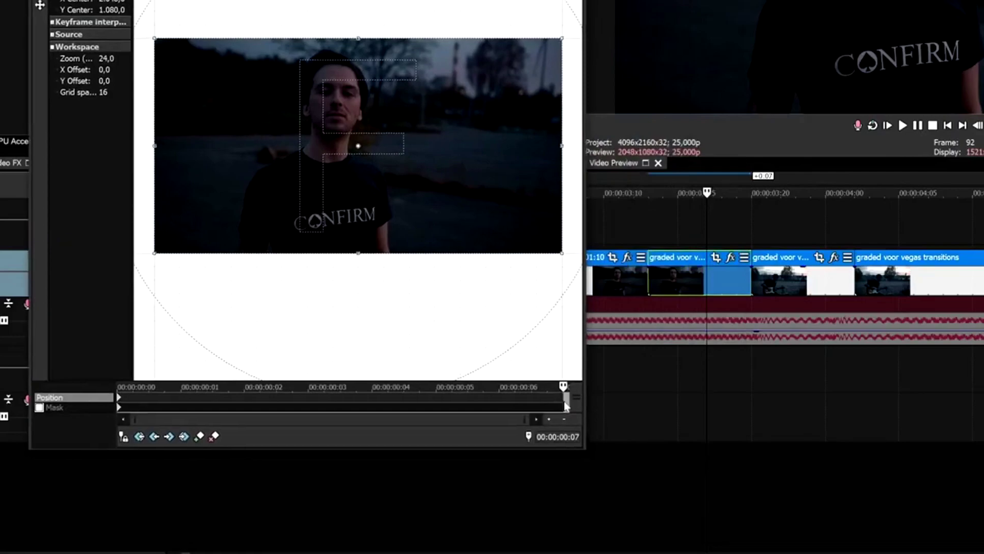
drag(562, 36, 496, 69)
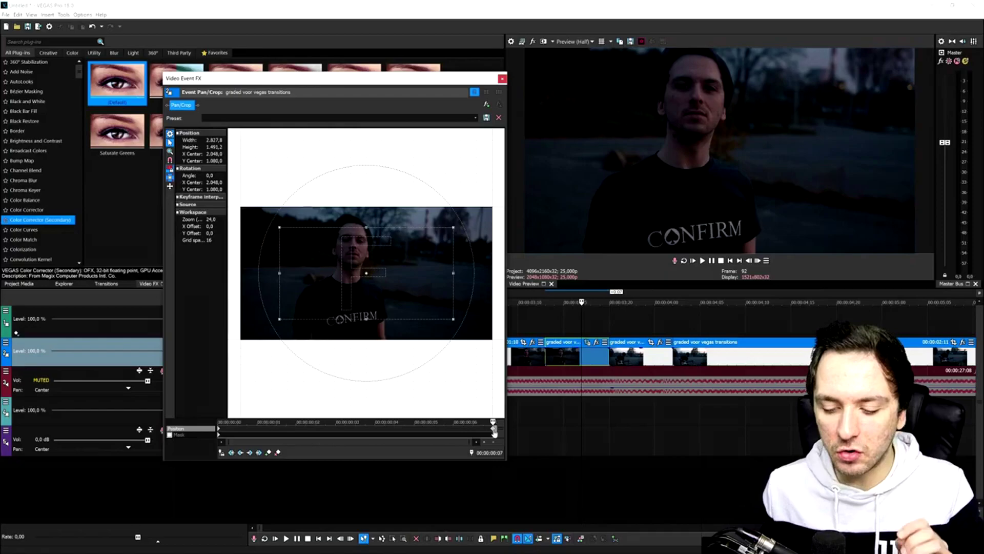
right_click(564, 399)
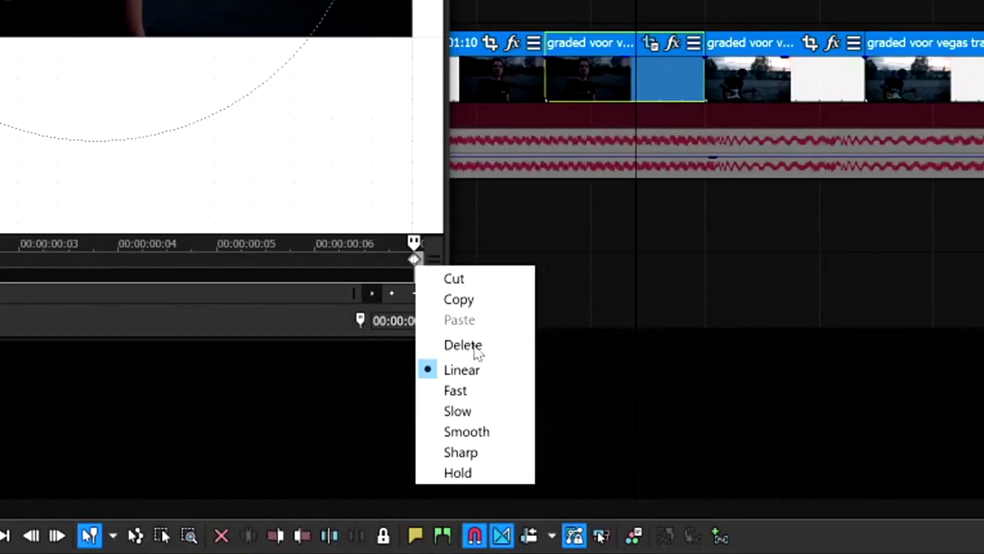
click(505, 431)
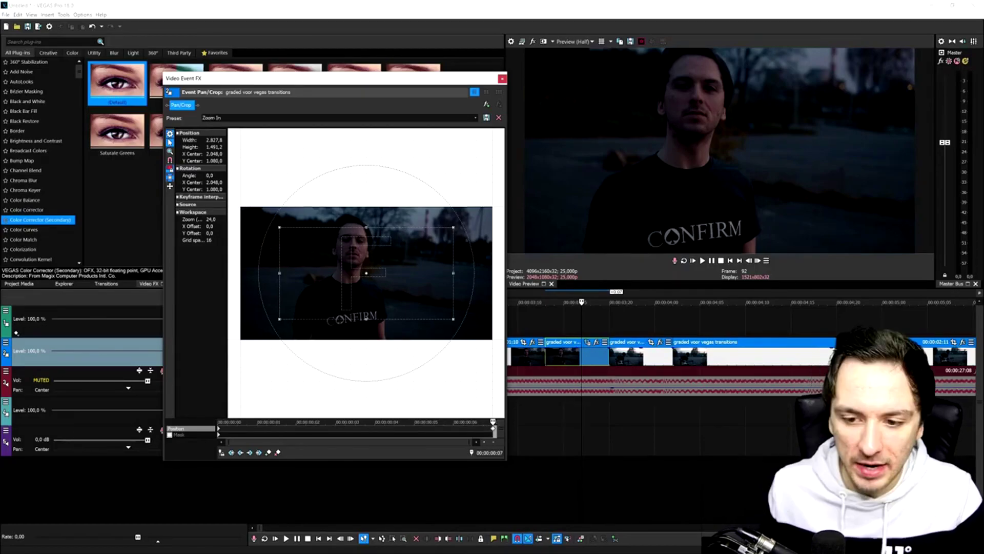
click(502, 79)
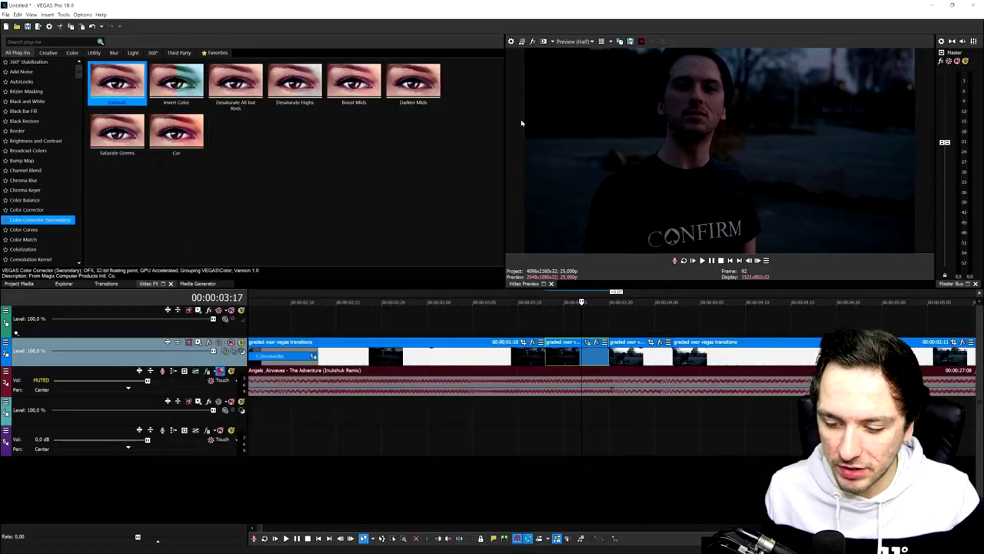
Apply the Zoom In pan/crop preset to the next piece and reset its last keyframe to full image.
click(650, 342)
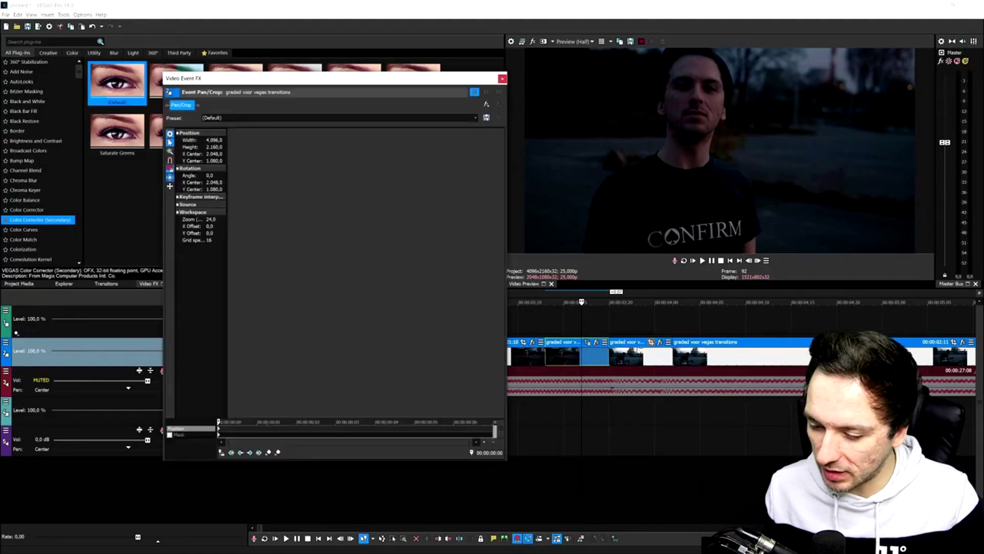
click(681, 57)
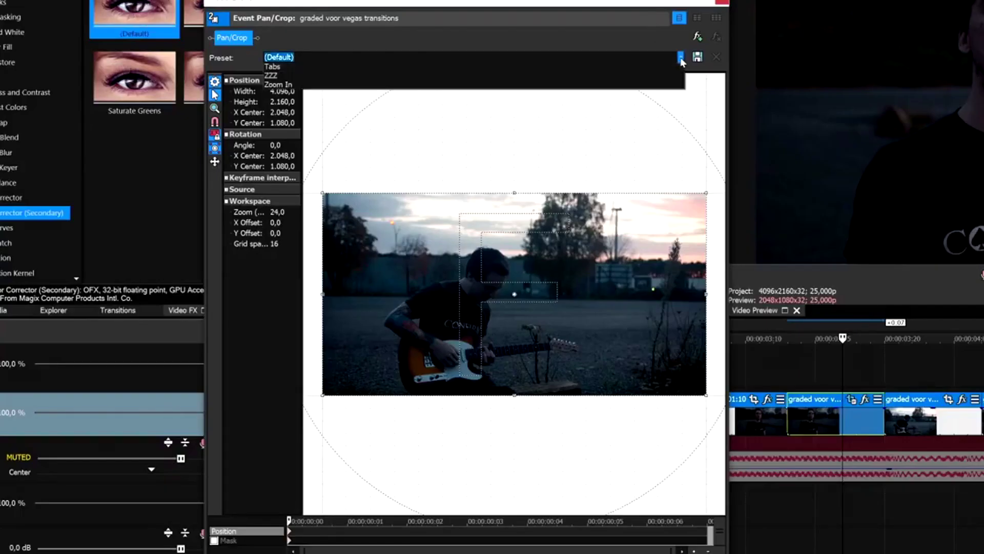
click(630, 147)
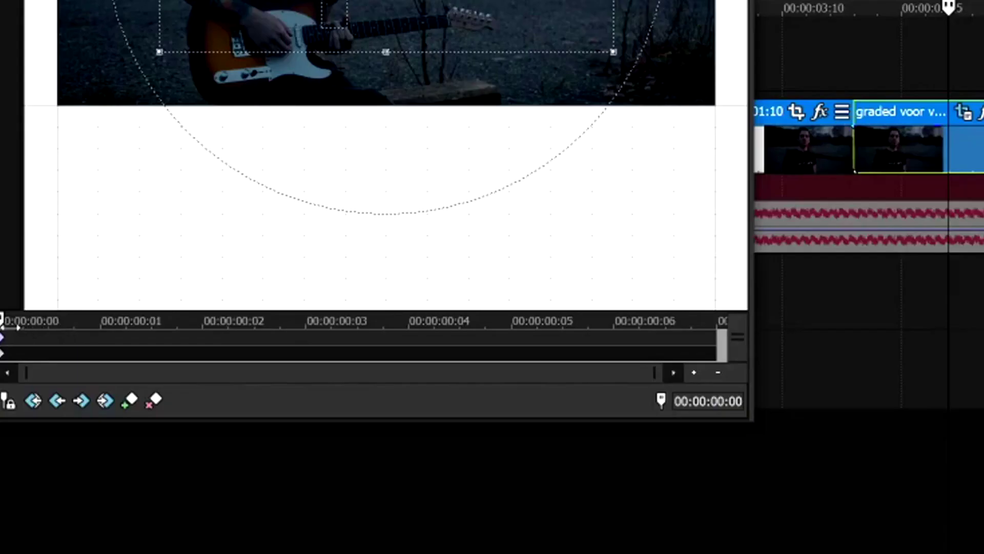
drag(15, 316, 716, 321)
right_click(631, 246)
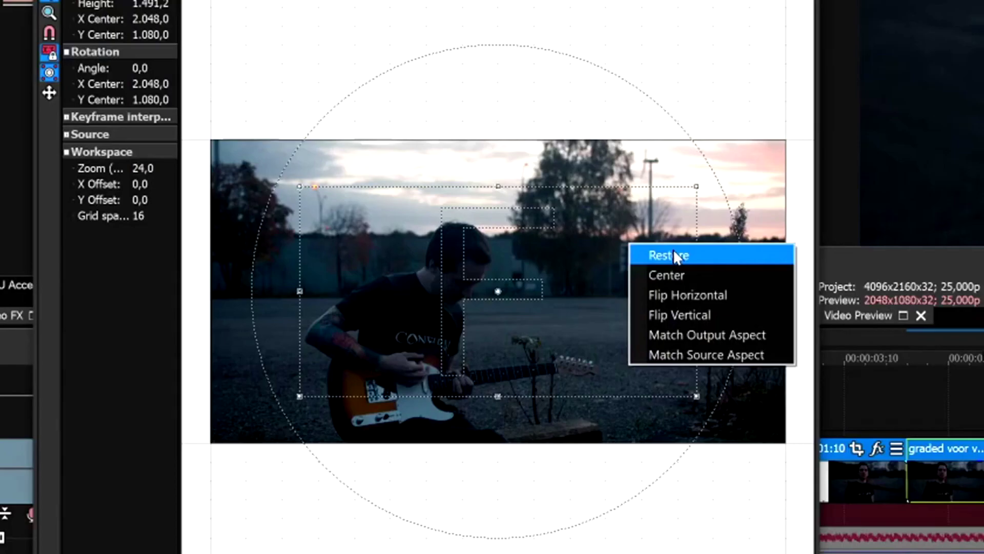
click(674, 253)
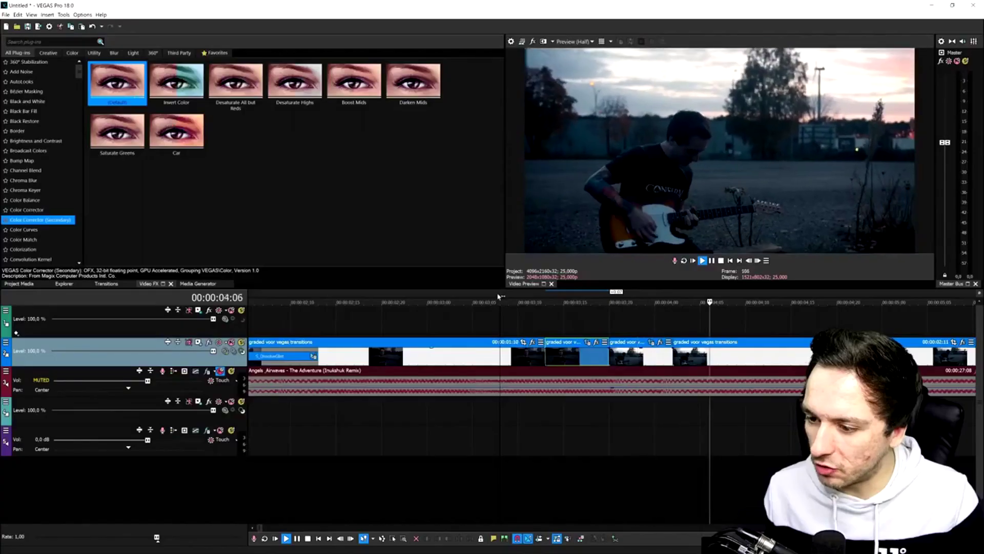
Preview the sequence from 07:00, stopping around 15:03.
scroll(512, 312, down, 4)
key(space)
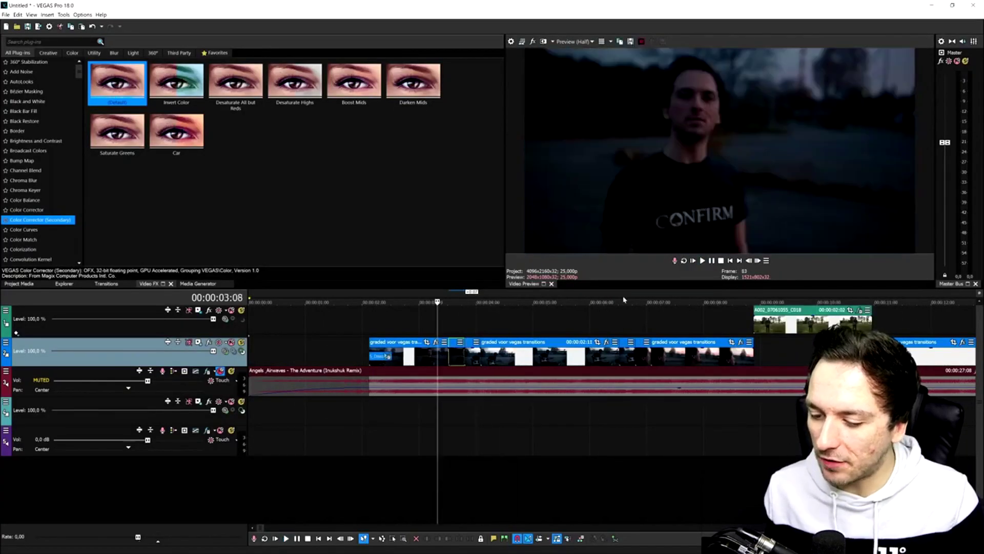
click(618, 298)
scroll(635, 305, up, 3)
key(space)
key(space)
key(space)
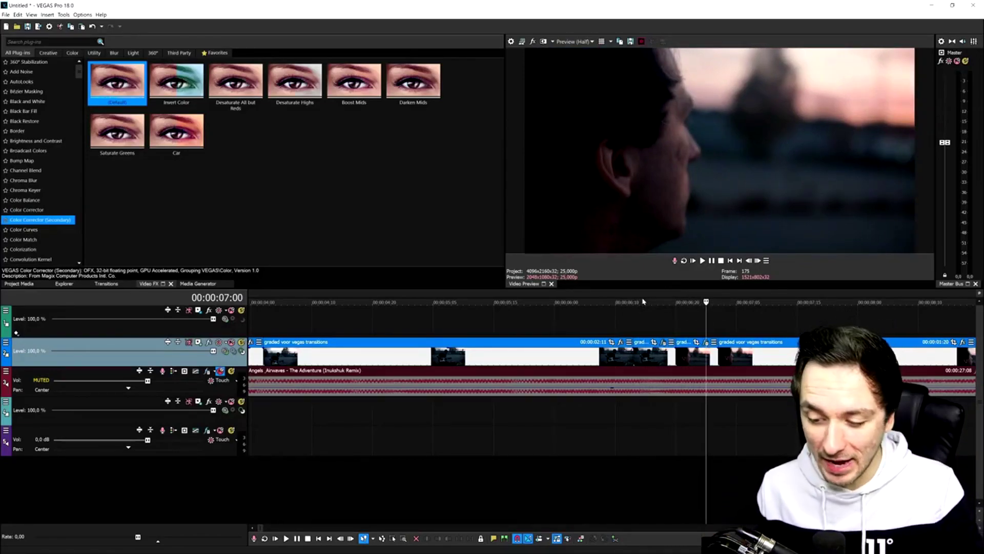
scroll(654, 323, down, 5)
scroll(654, 323, up, 3)
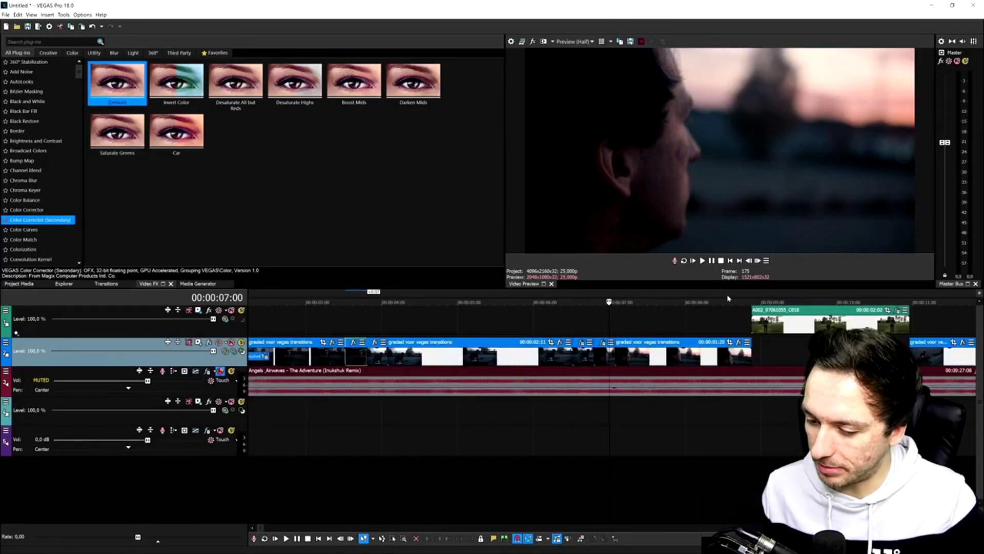
click(703, 297)
key(space)
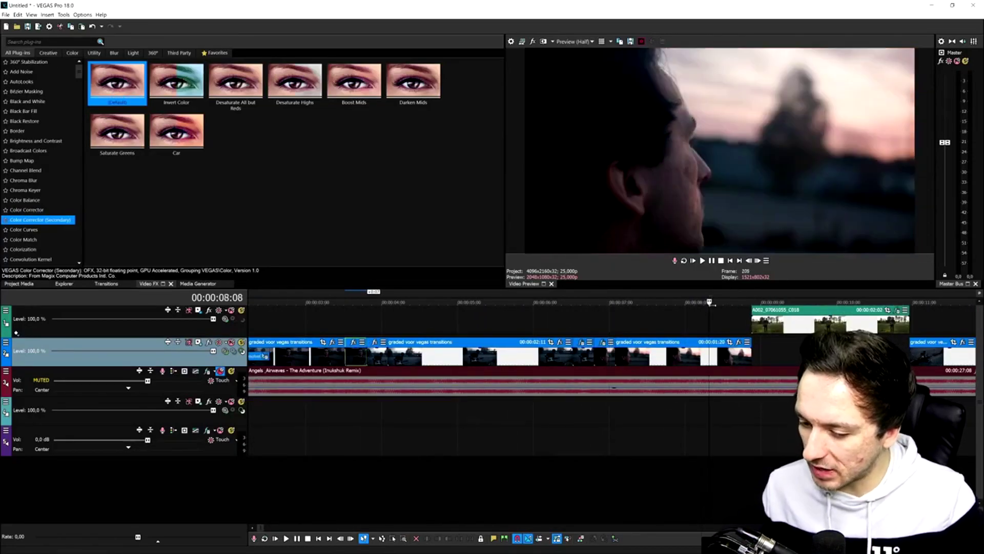
scroll(753, 296, down, 2)
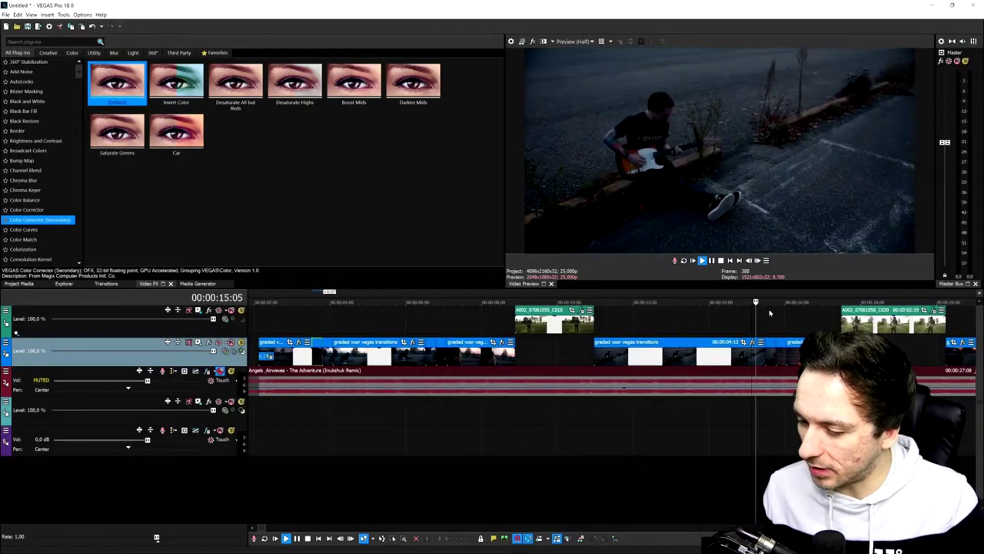
scroll(666, 328, up, 2)
key(space)
Delete the two short events after 15:12 and slide the right clip left to close the gap.
click(625, 353)
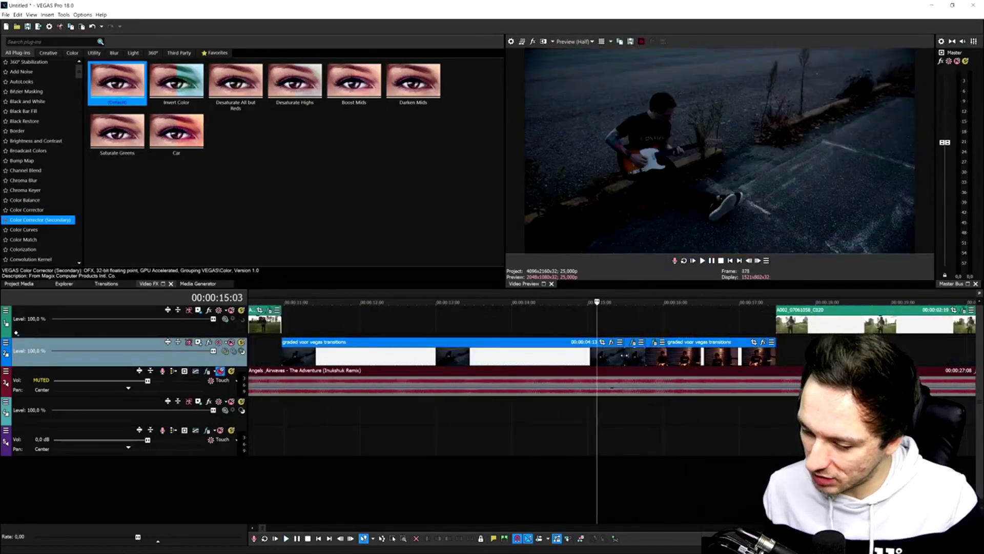
scroll(673, 364, up, 1)
scroll(673, 364, up, 1)
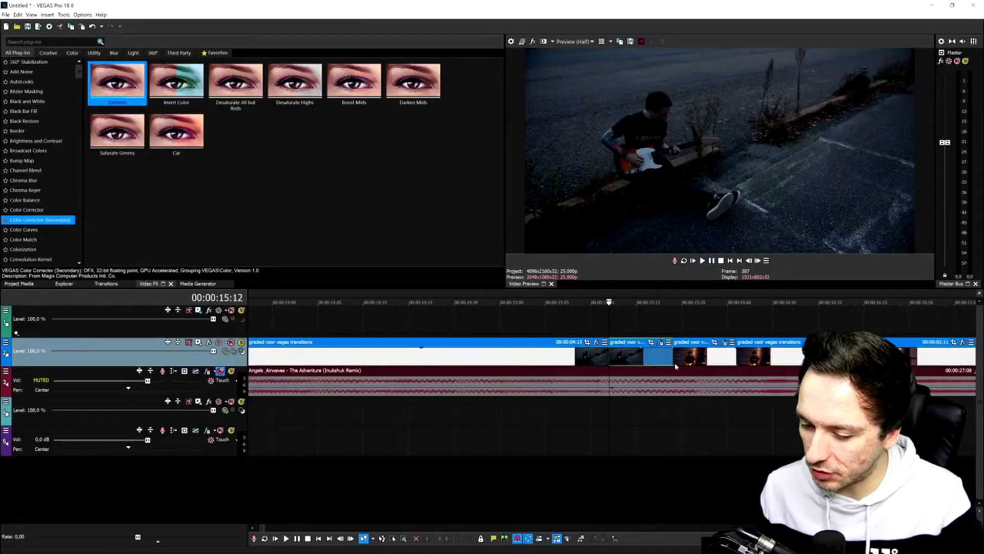
key(Delete)
drag(740, 358, 680, 361)
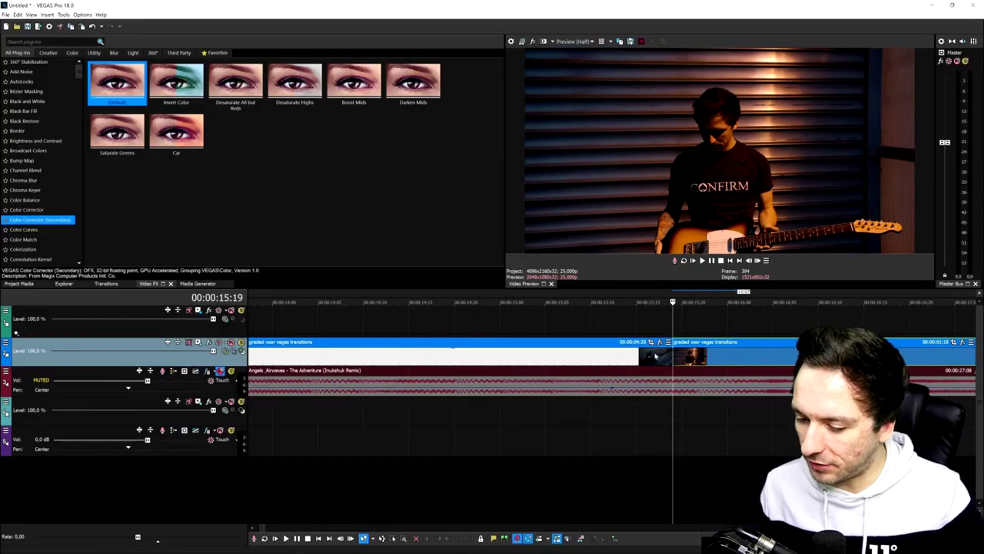
Split the guitar clip at 16:00 and at 15:12.
key(space)
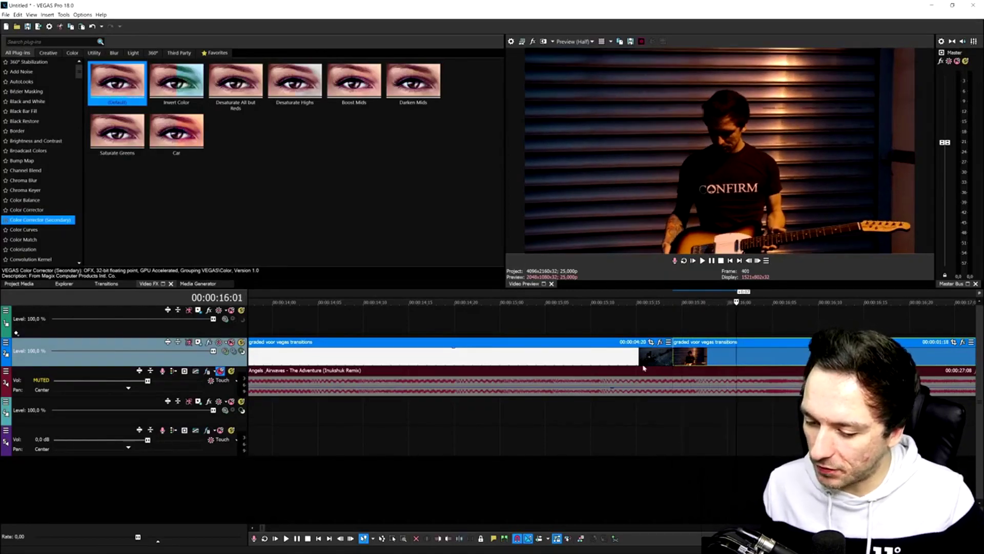
key(s)
key(space)
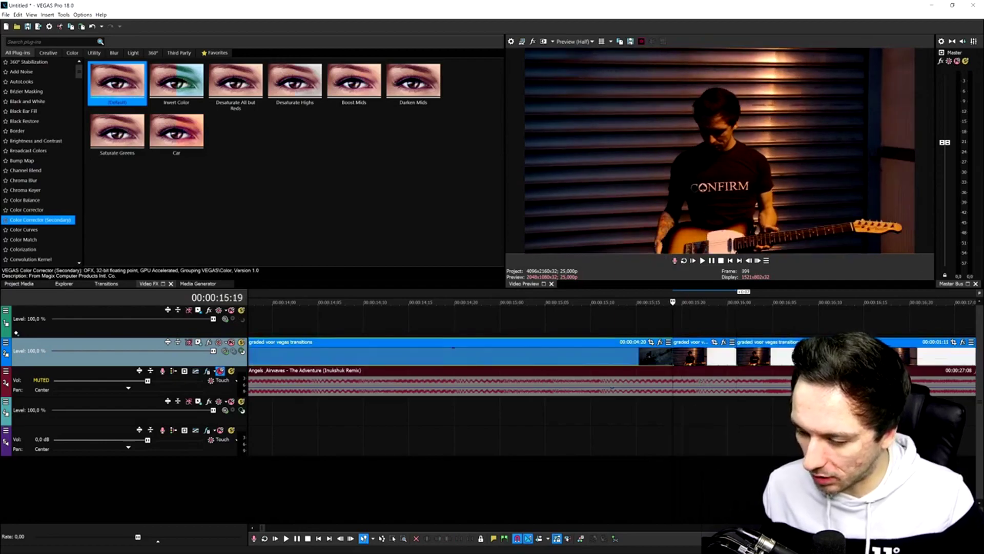
key(Left)
key(Left)
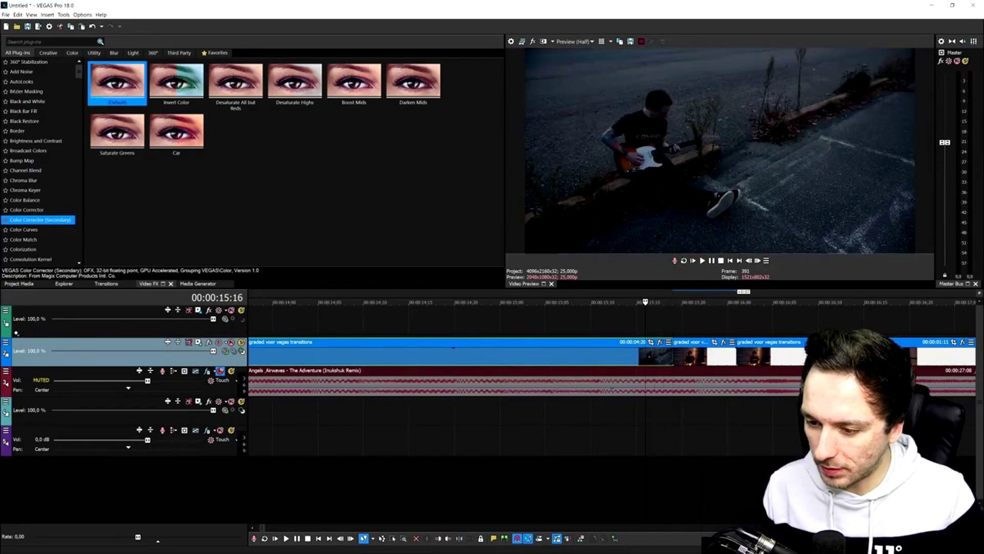
key(Left)
key(Left)
key(Left)
key(Left)
key(Left)
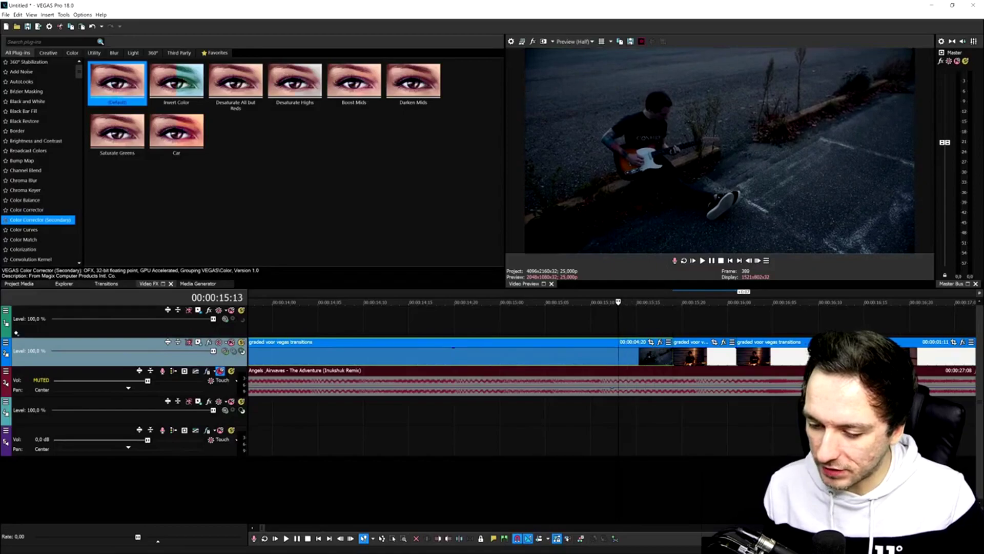
key(s)
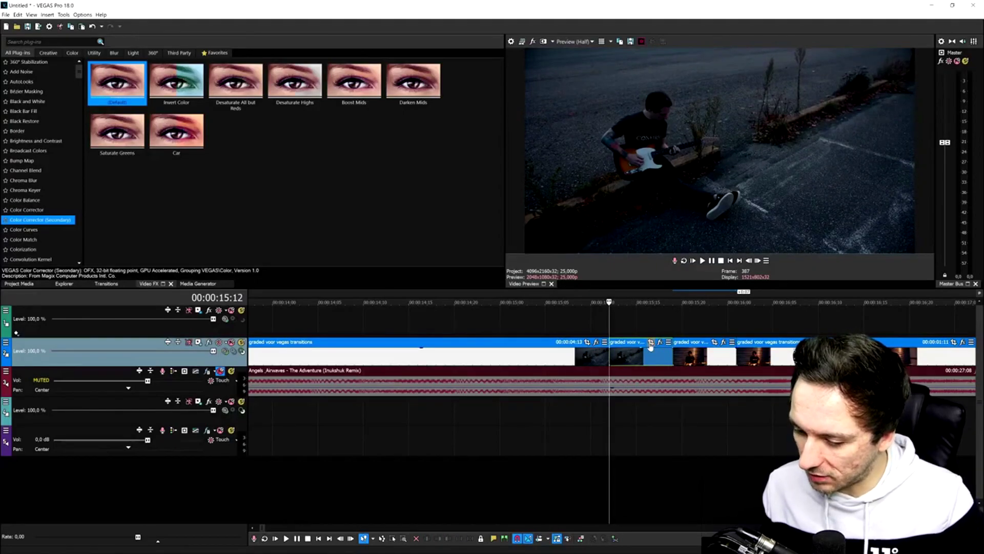
click(651, 343)
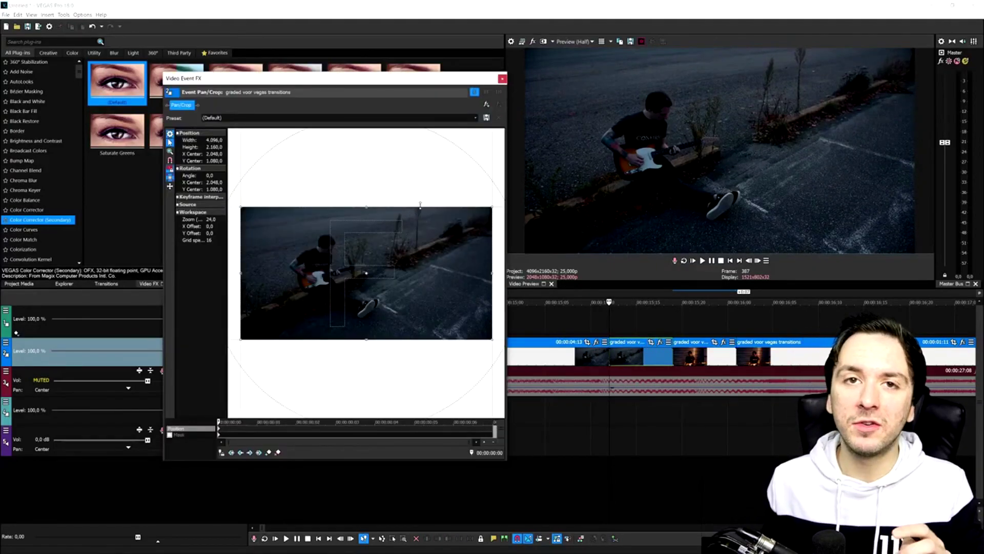
Resize the split piece's end crop area and flip its framing vertically.
drag(431, 430, 548, 428)
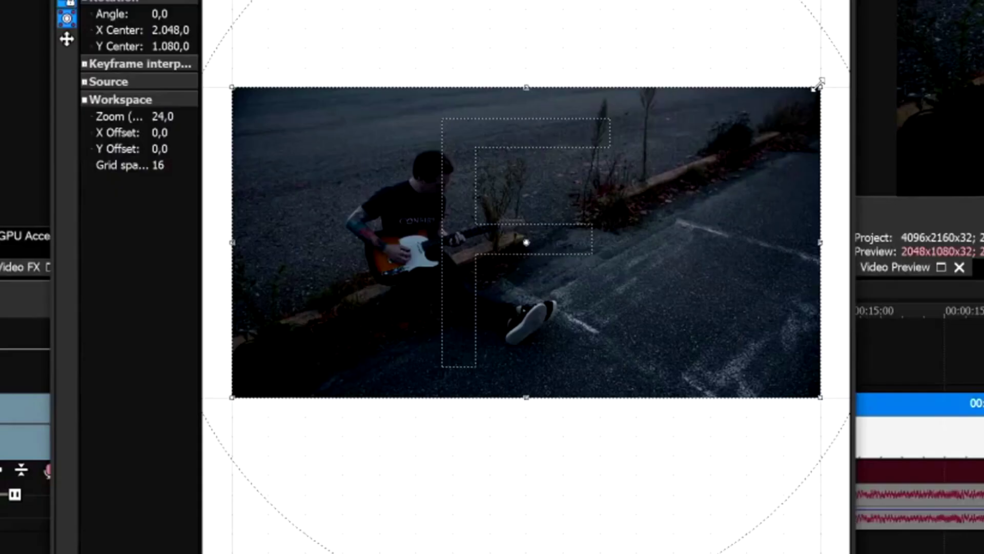
drag(491, 207, 403, 250)
drag(613, 194, 684, 162)
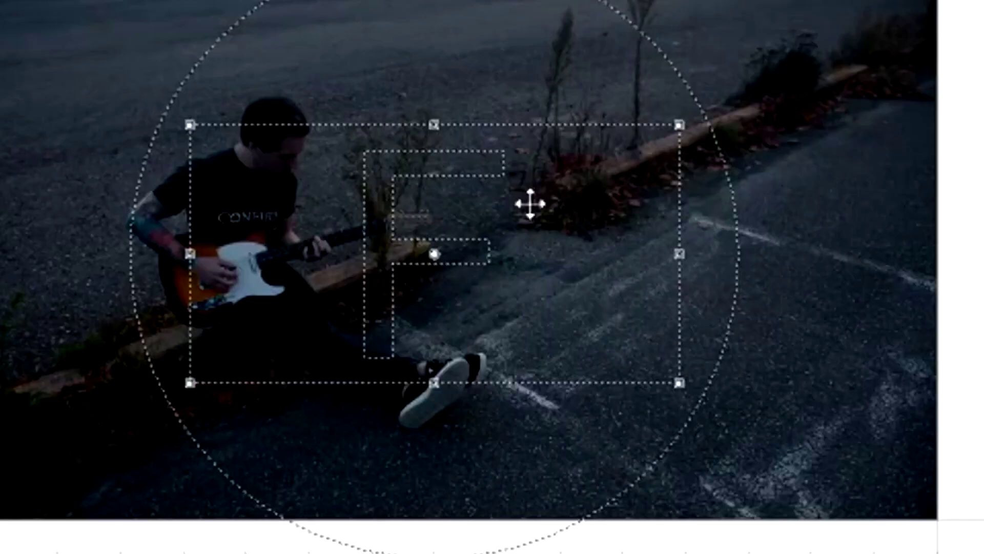
right_click(530, 205)
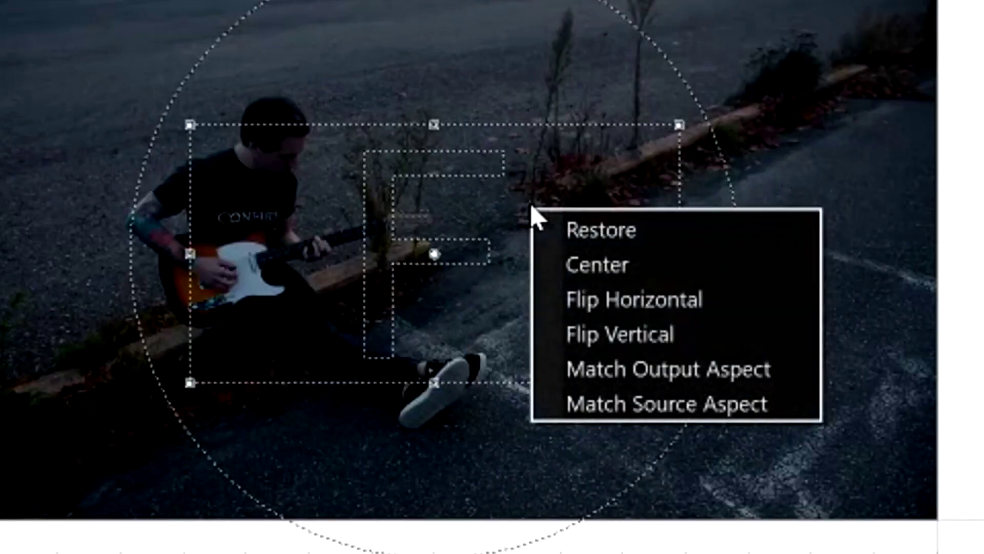
click(725, 336)
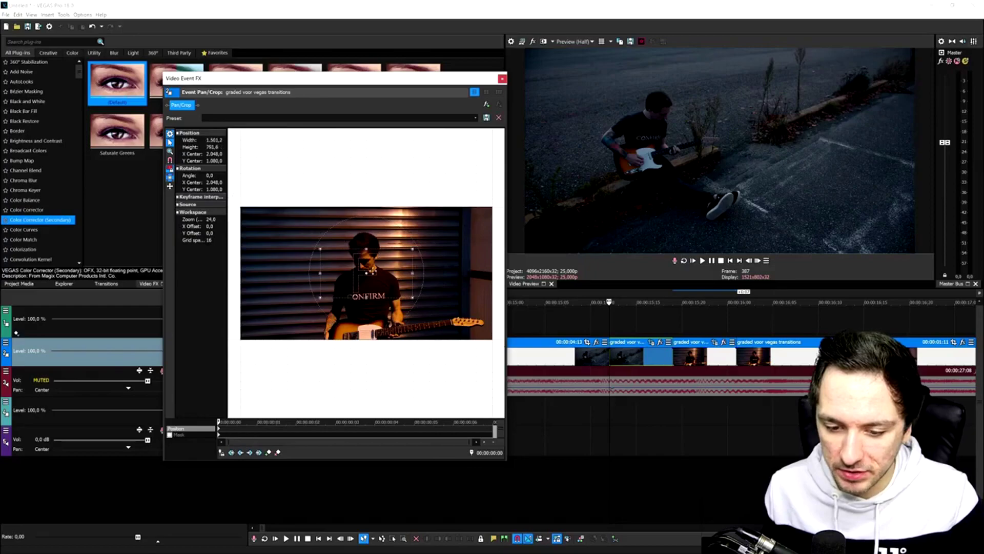
right_click(378, 272)
click(421, 304)
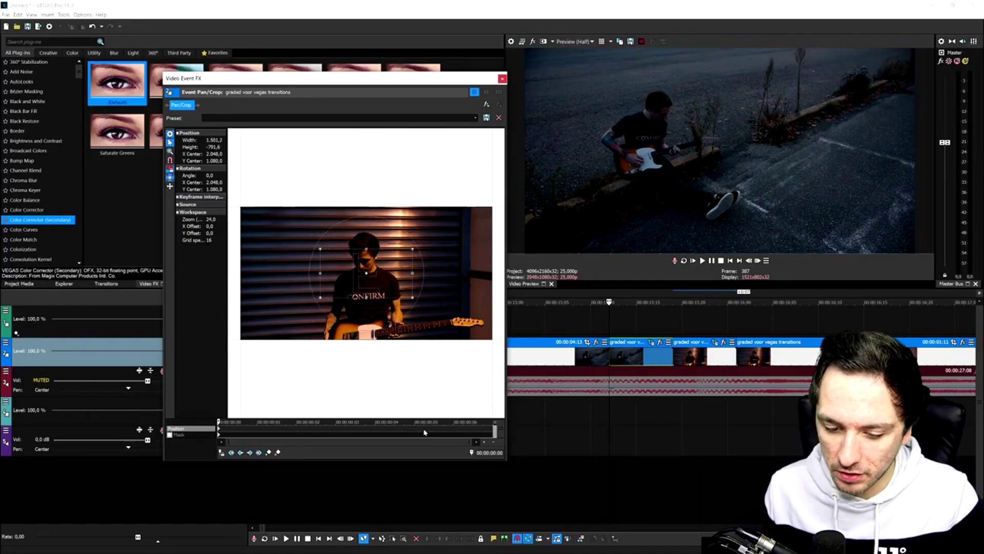
Restore the end keyframe's crop to its default framing.
drag(434, 429, 571, 434)
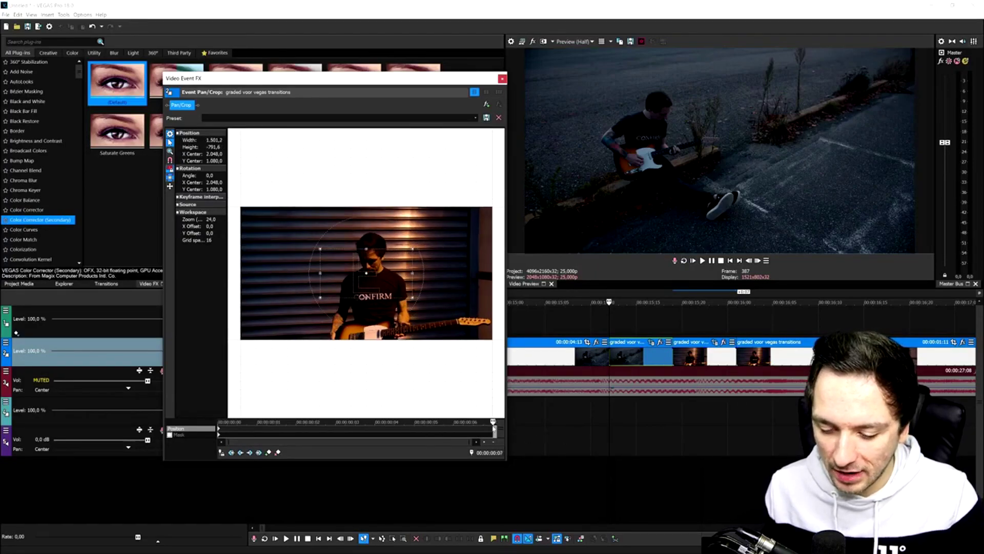
right_click(378, 226)
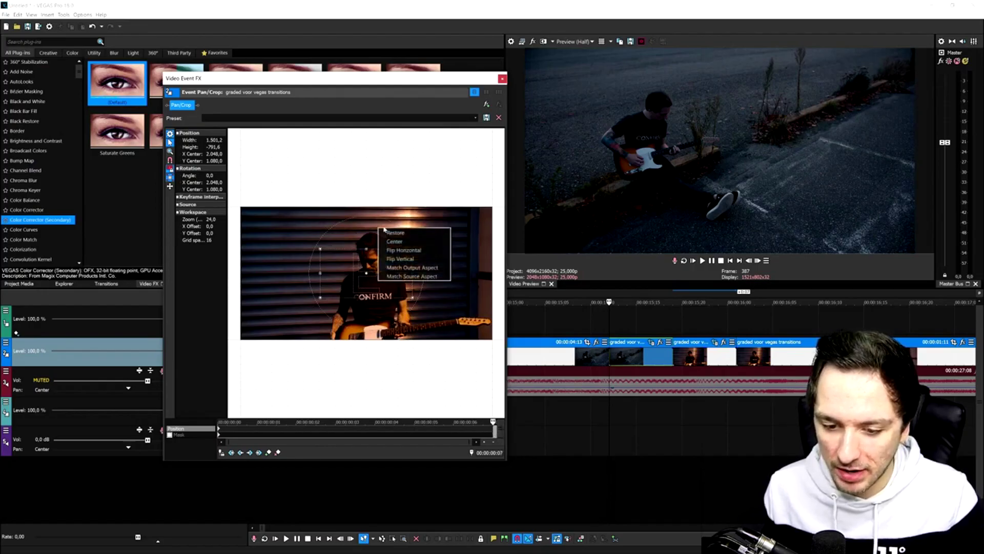
click(392, 232)
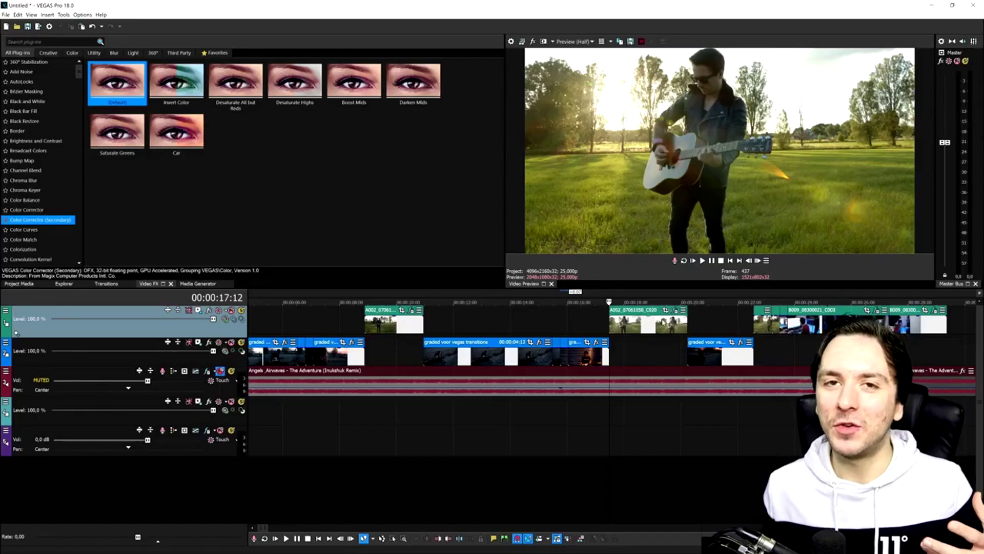
Add the slide down A preset as Event FX on clip A003_07061123_C007.
scroll(679, 334, down, 2)
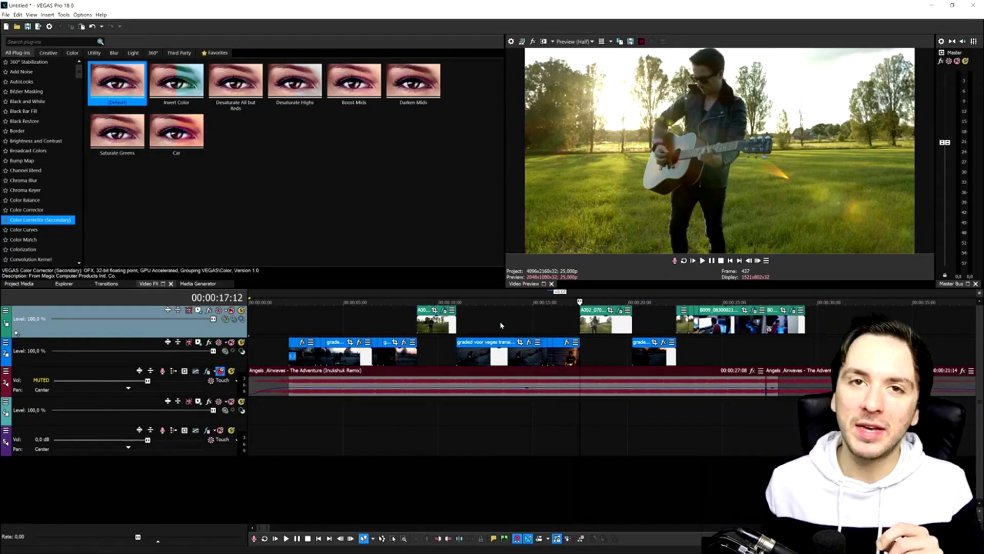
scroll(565, 328, up, 2)
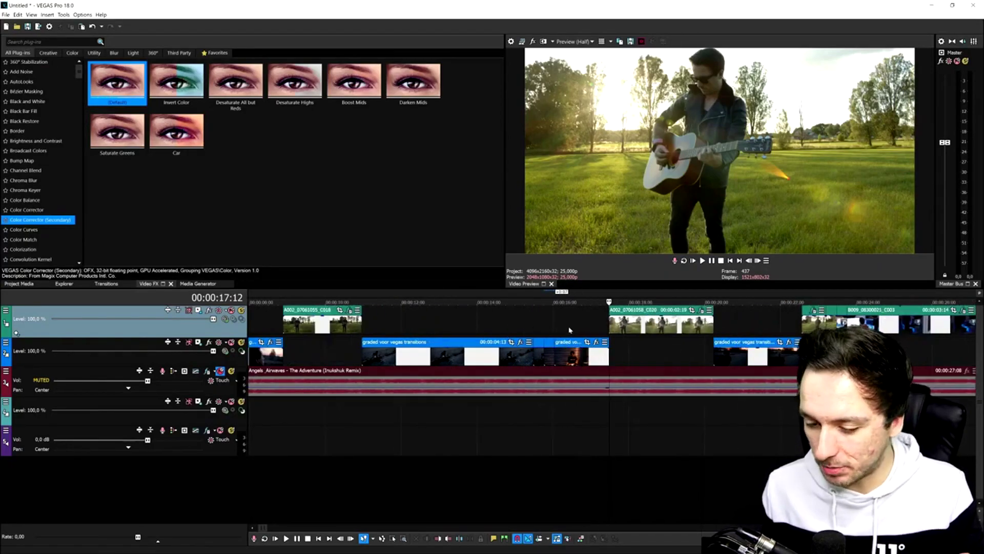
scroll(569, 329, down, 2)
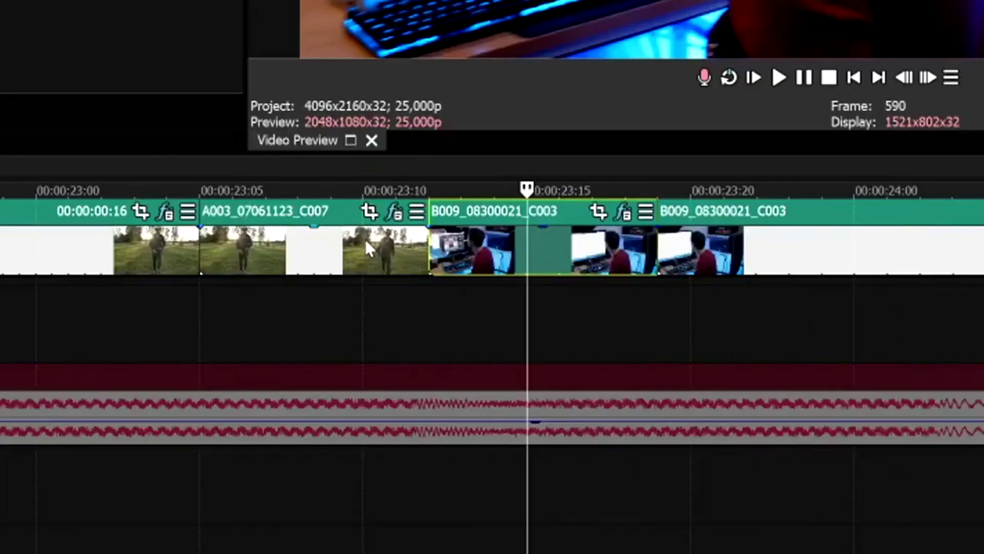
click(524, 321)
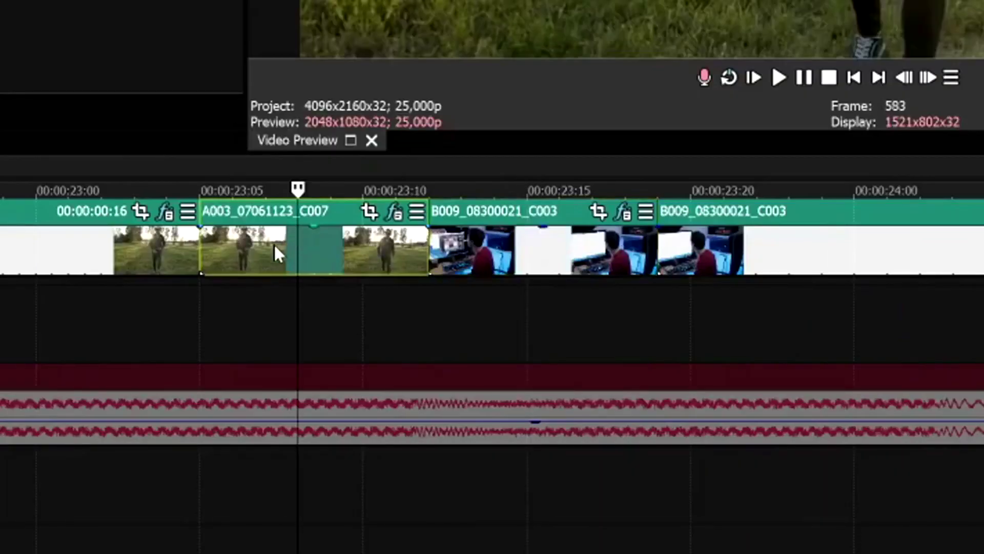
click(447, 244)
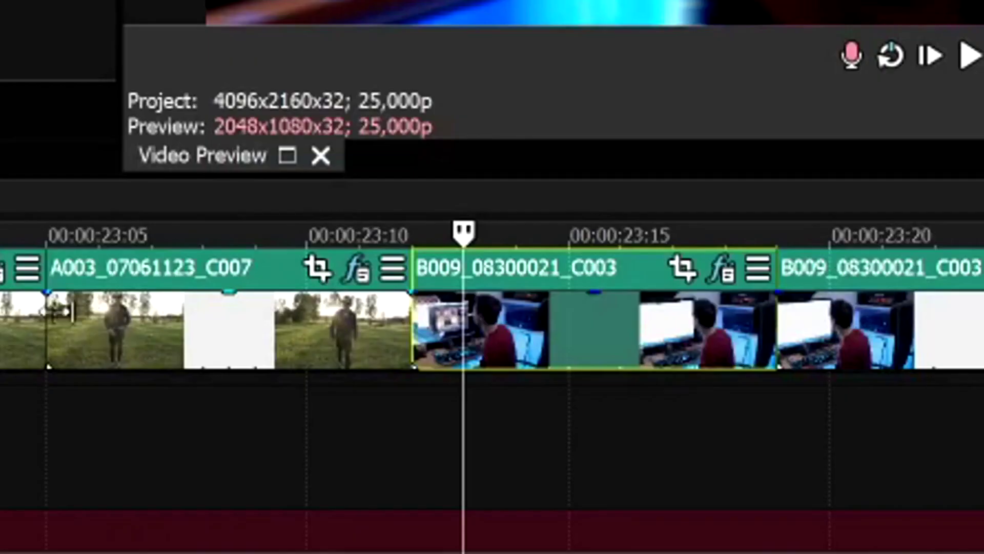
click(381, 220)
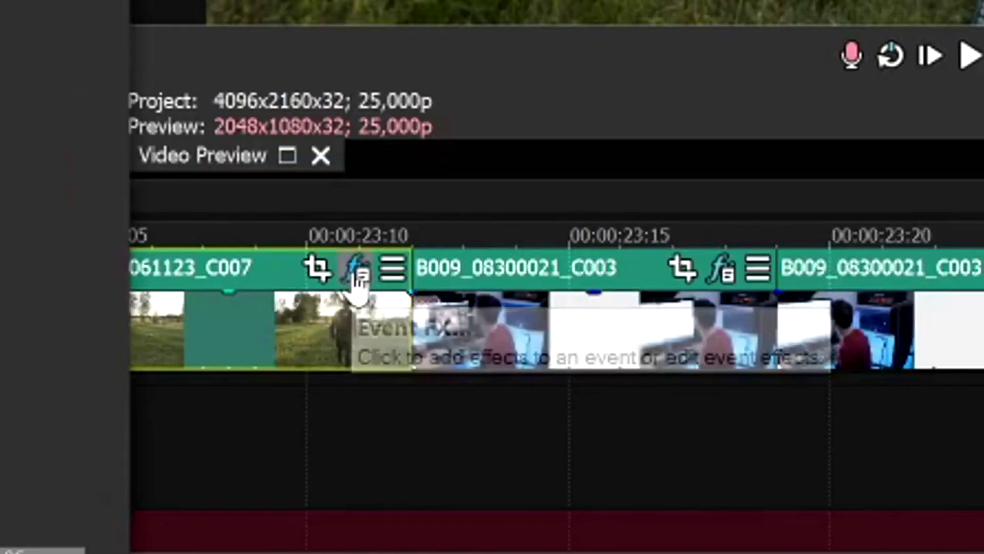
click(358, 281)
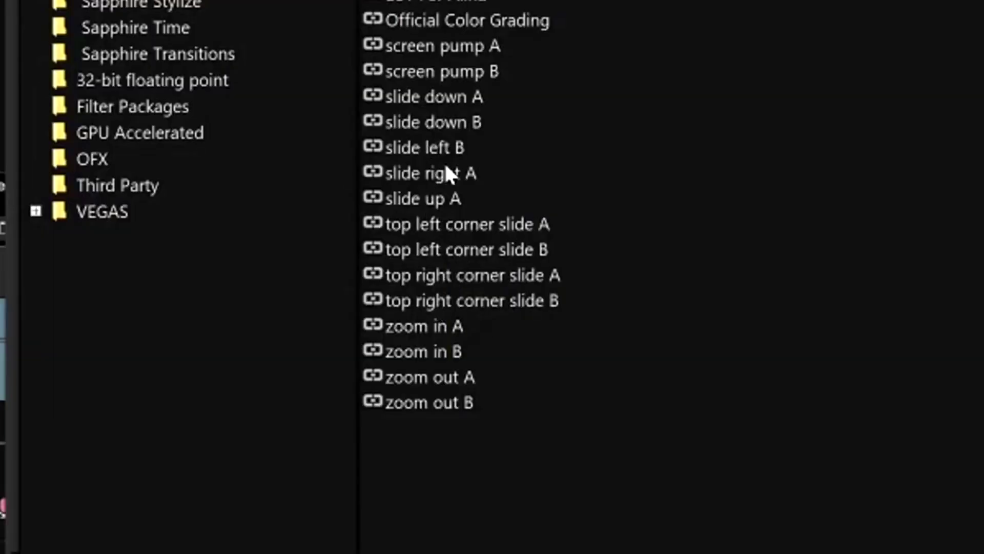
click(455, 100)
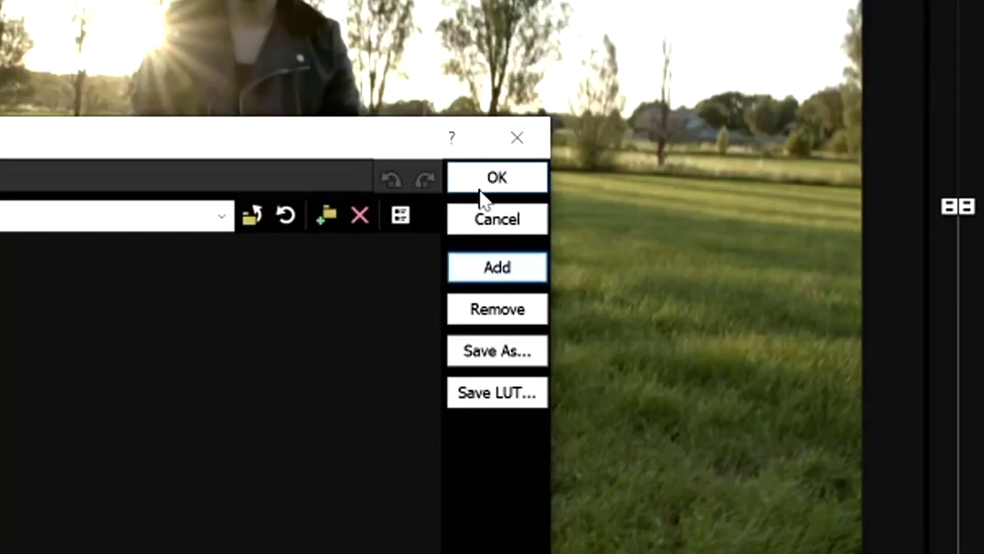
click(482, 194)
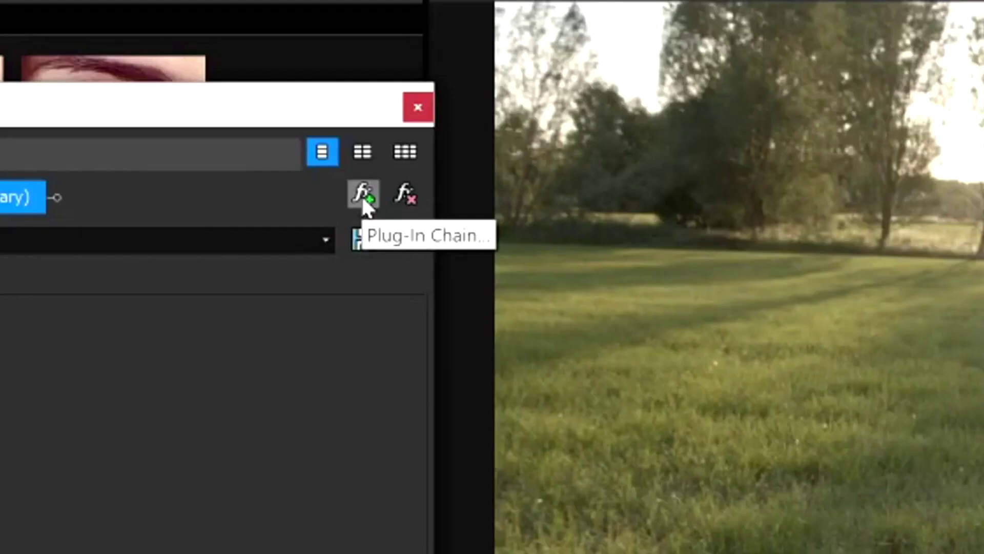
Drag the Brightness and Contrast 'Contrast' preset onto A003_07061123_C007.
click(363, 201)
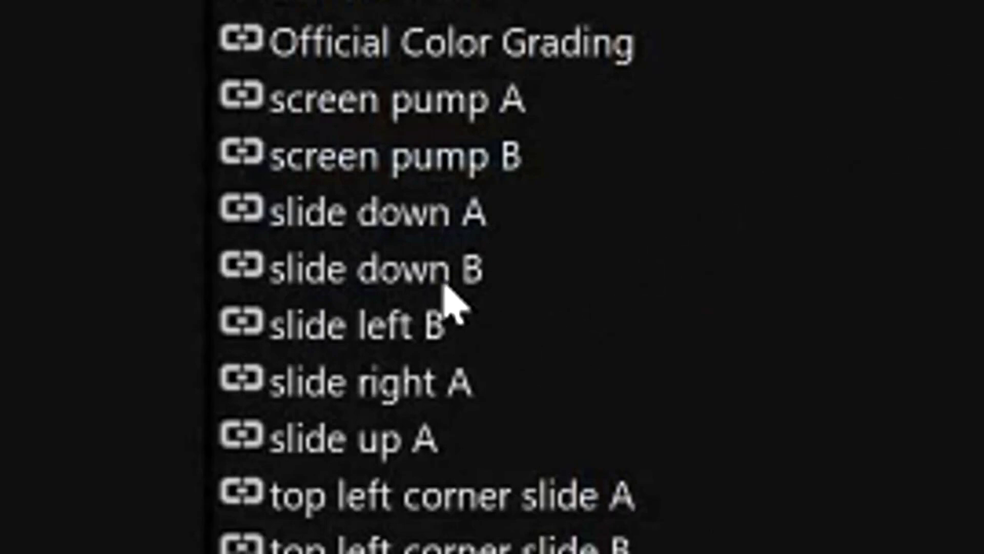
click(567, 154)
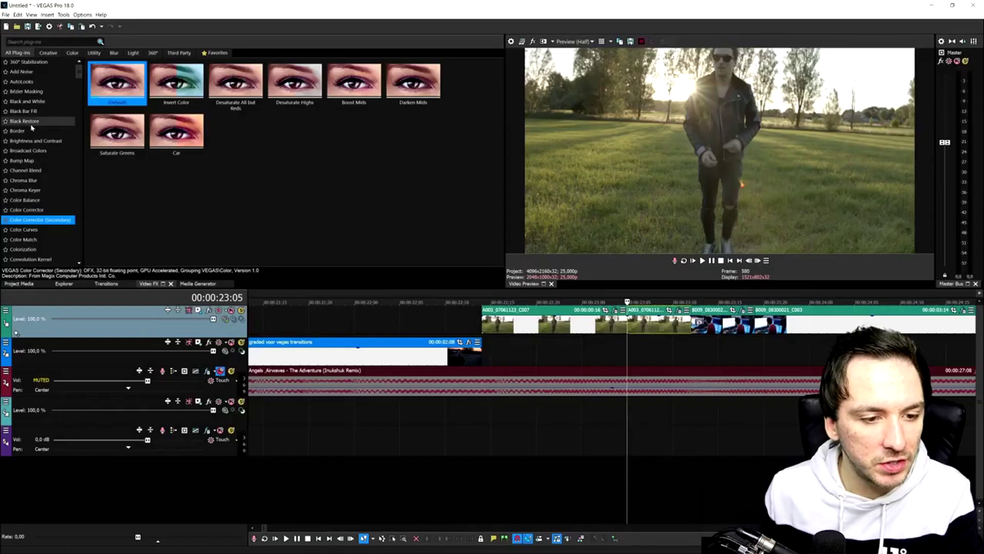
click(46, 142)
drag(354, 132, 662, 323)
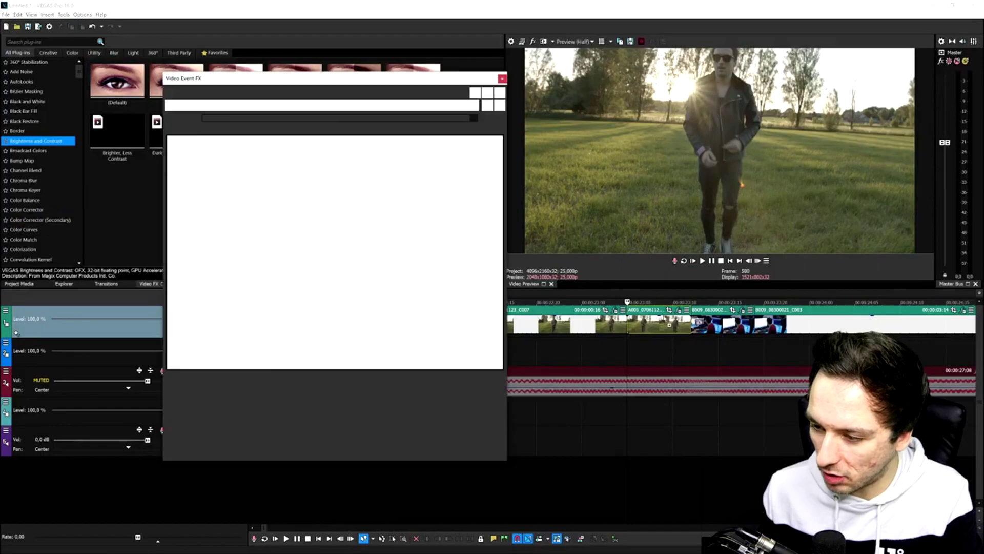
click(502, 79)
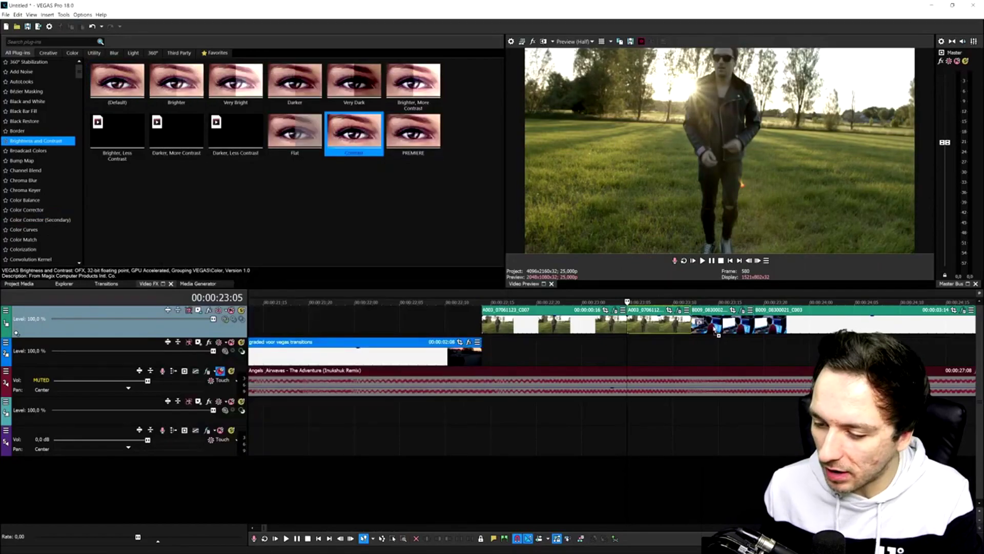
click(501, 79)
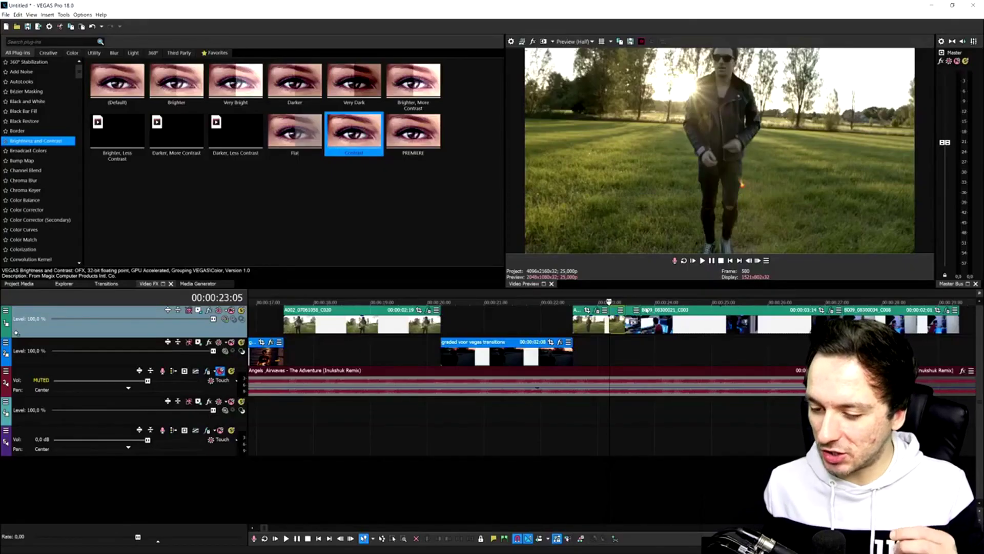
scroll(643, 328, down, 3)
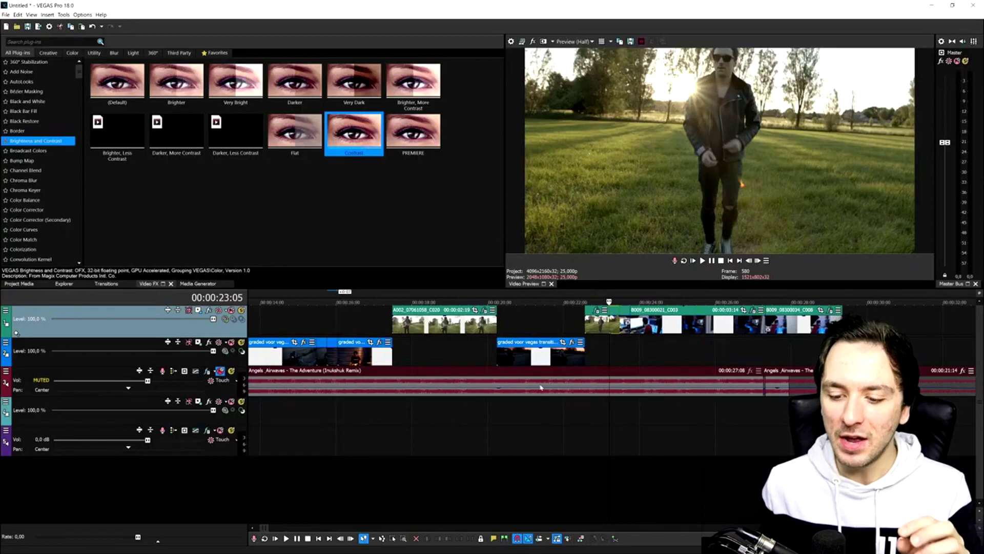
scroll(542, 390, down, 3)
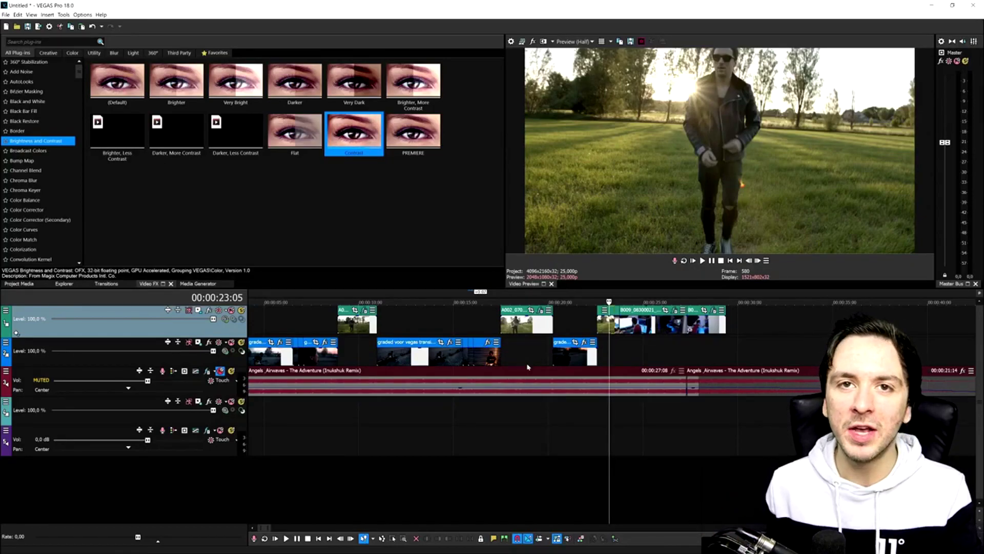
scroll(635, 336, up, 8)
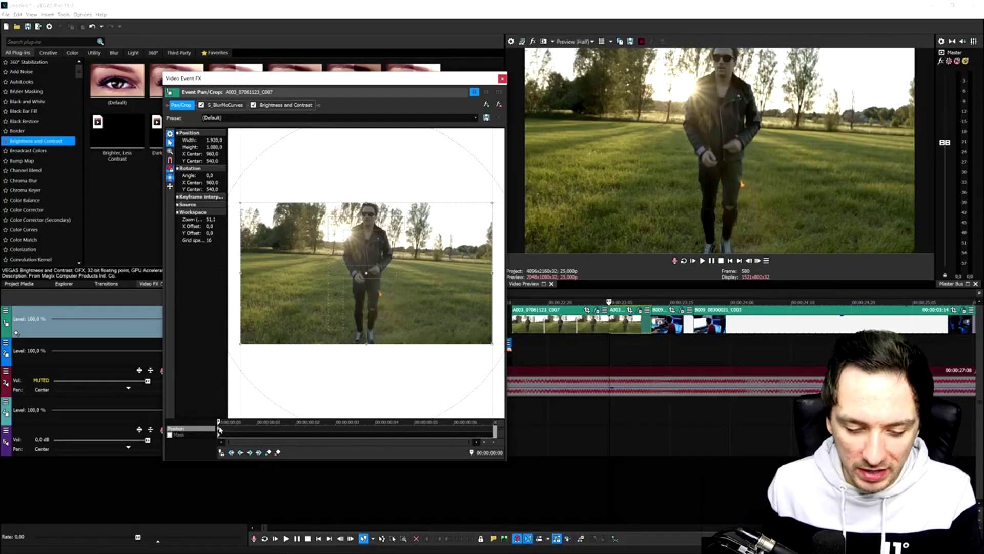
Check the Position keyframe's interpolation options, close Video Event FX, and zoom the timeline out.
right_click(220, 430)
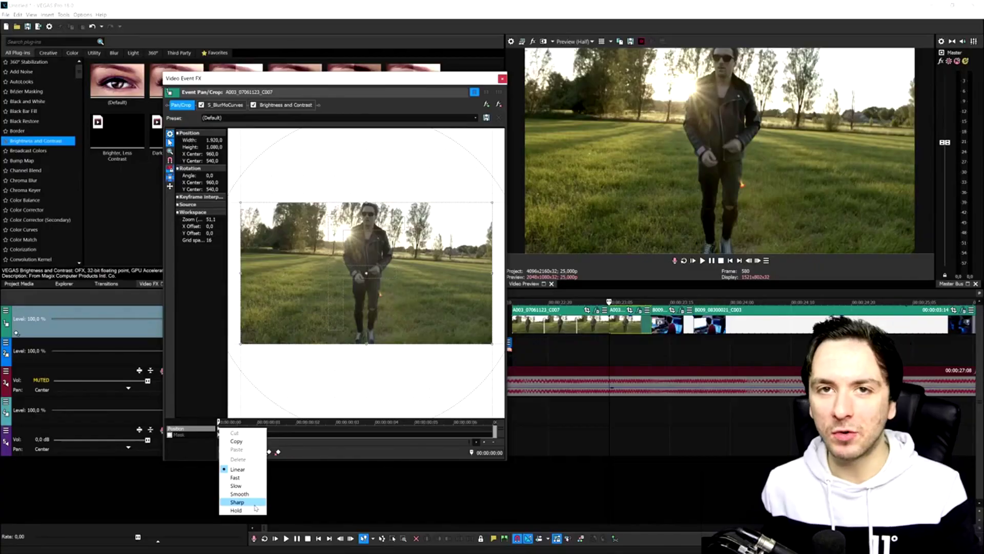
click(502, 78)
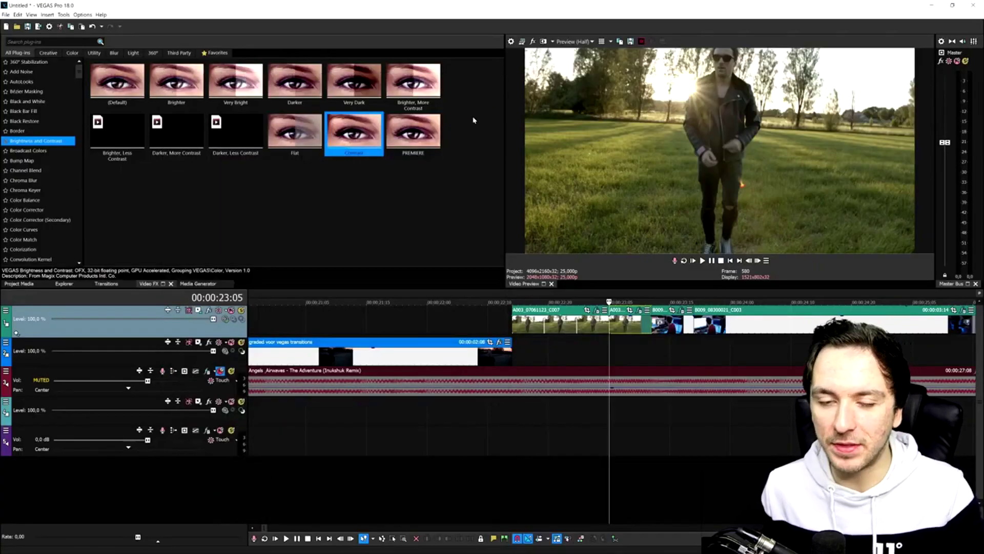
scroll(414, 366, down, 5)
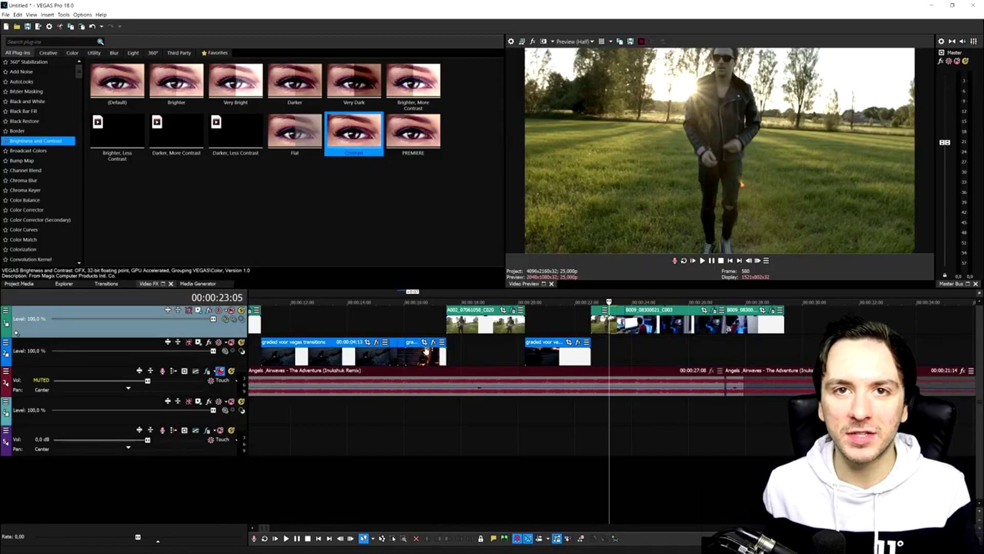
scroll(507, 347, down, 5)
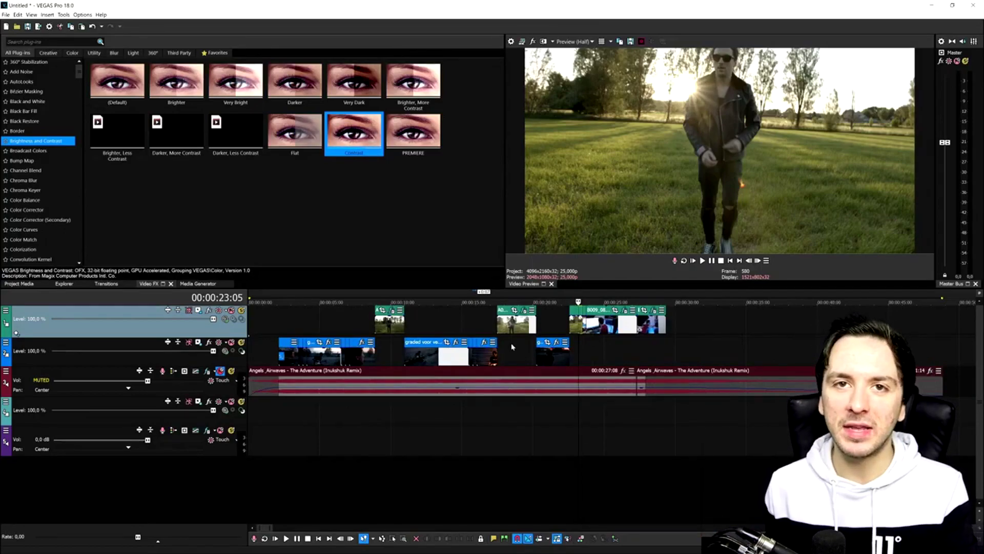
scroll(675, 346, up, 2)
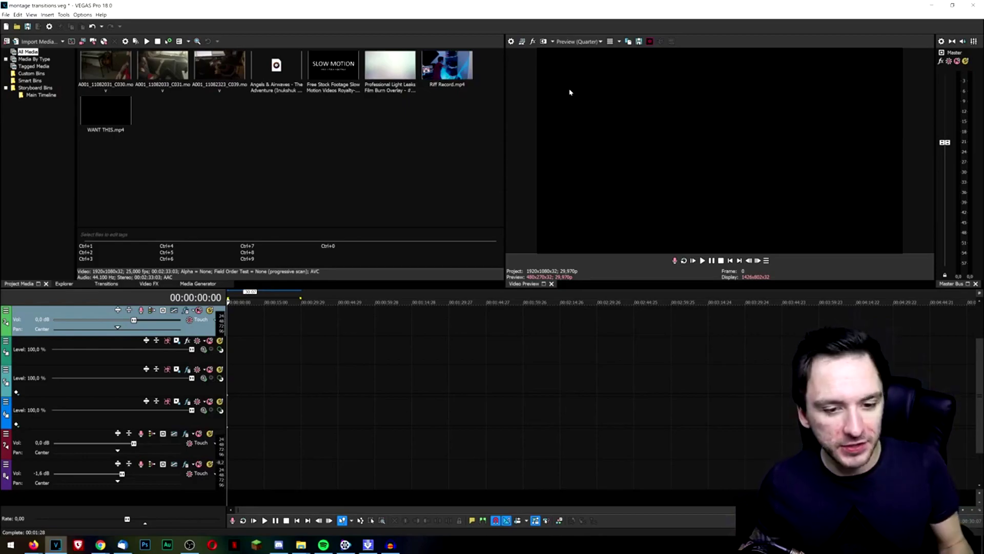
Select video track 2 and the A001_11082323_C039 media, then bring up Preset Manager 2.0.
scroll(334, 331, up, 2)
click(334, 331)
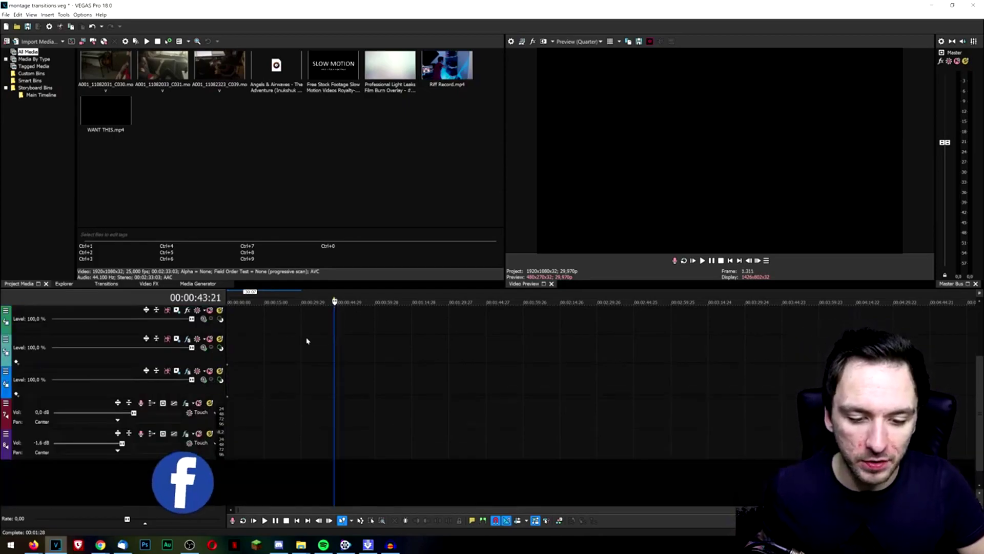
click(284, 338)
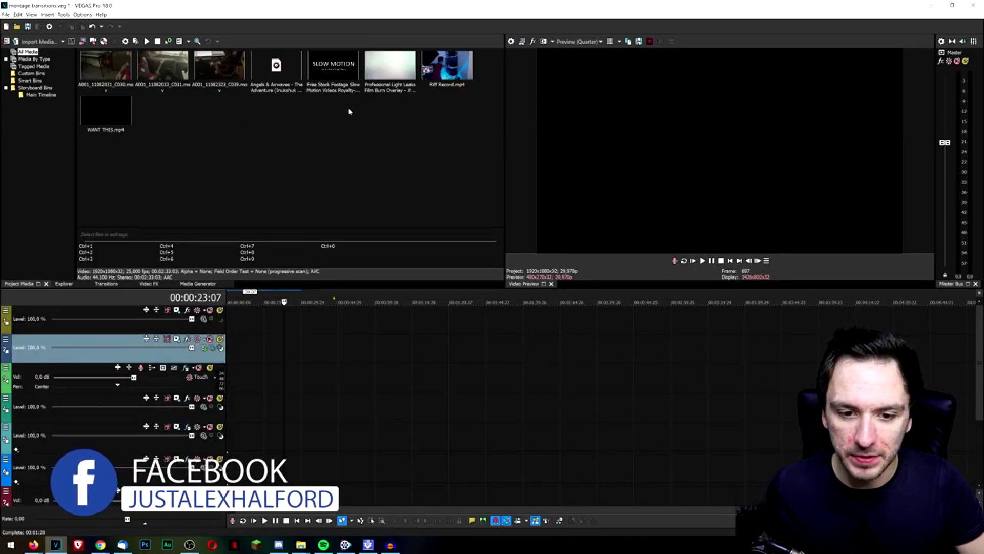
click(238, 91)
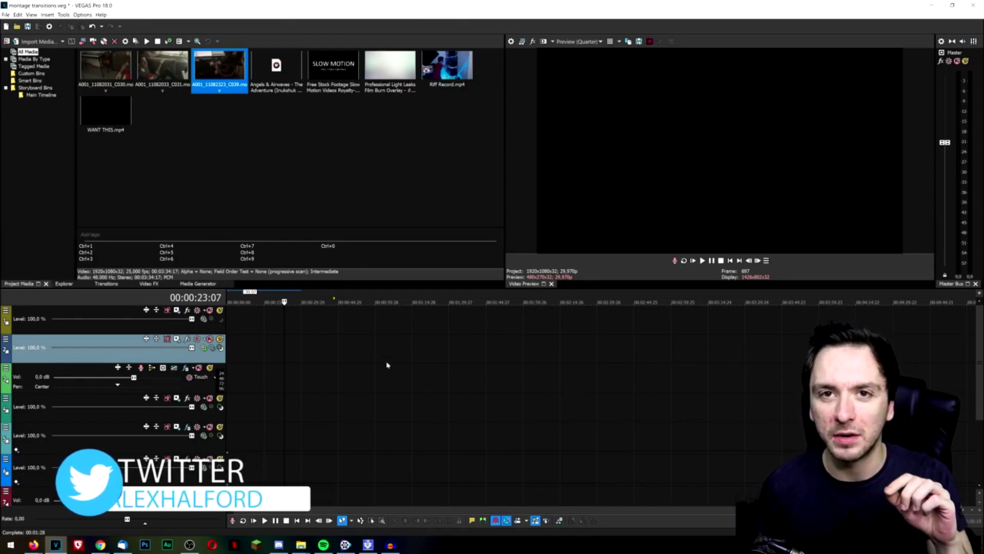
mouse_move(369, 547)
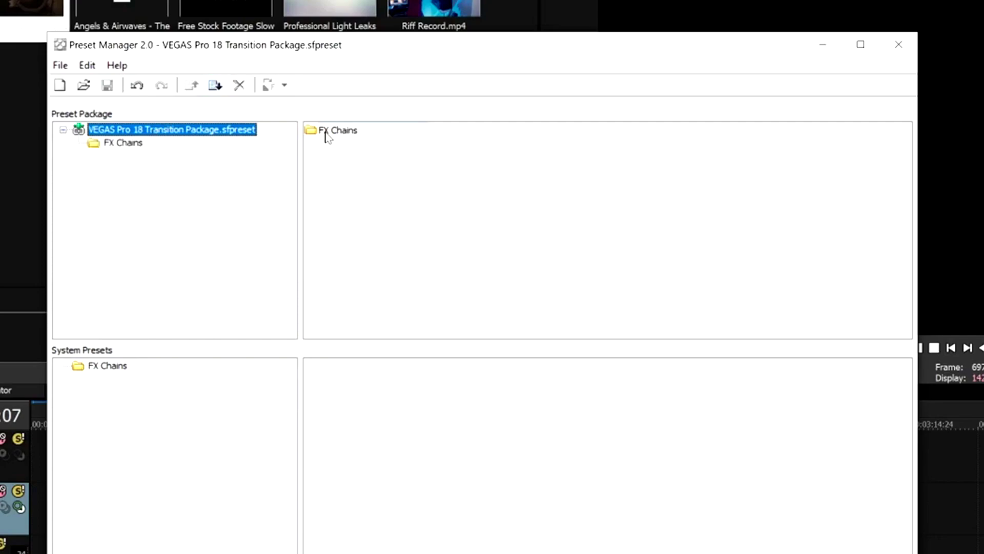
Install all FX Chains transition presets from the package with Yes to All, then close Preset Manager.
double_click(326, 134)
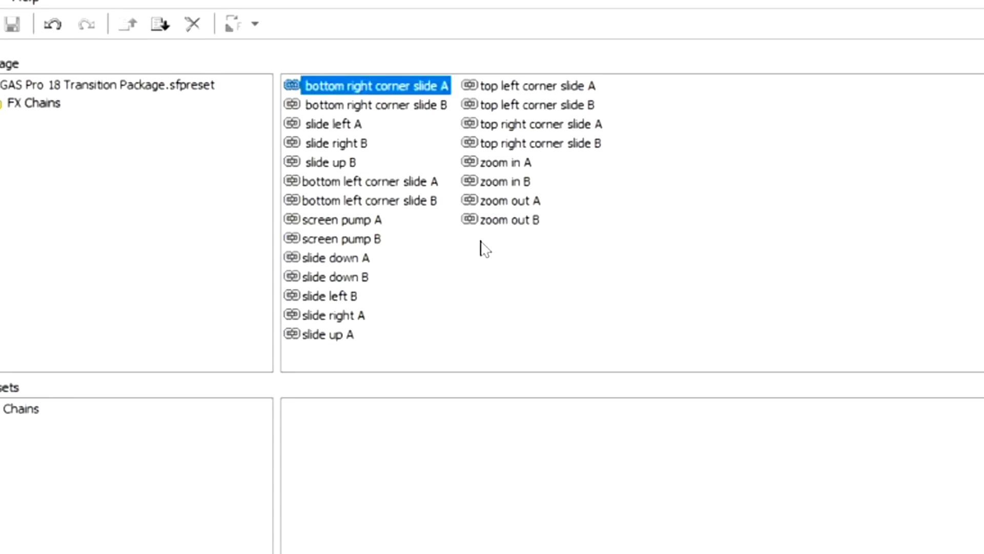
click(319, 201)
click(316, 278)
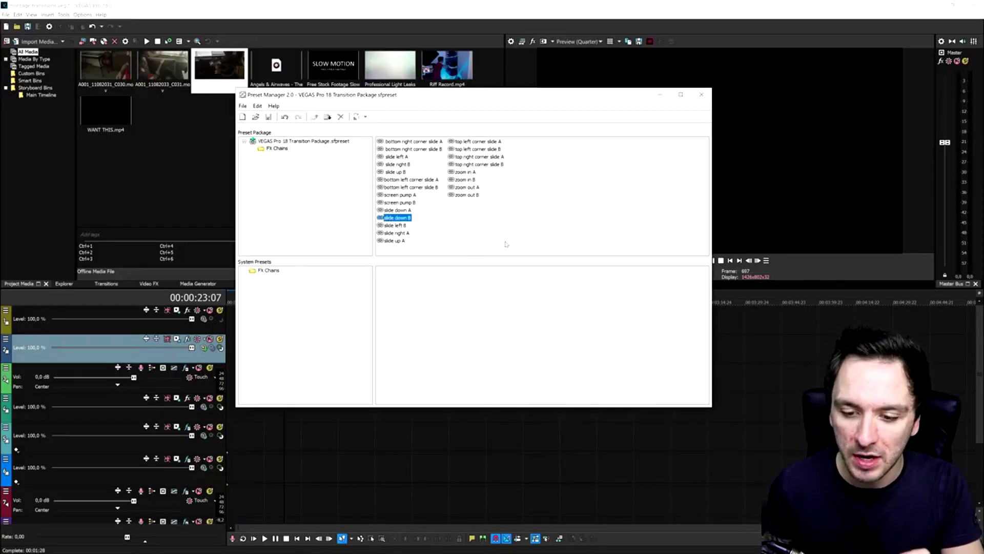
drag(556, 247, 395, 145)
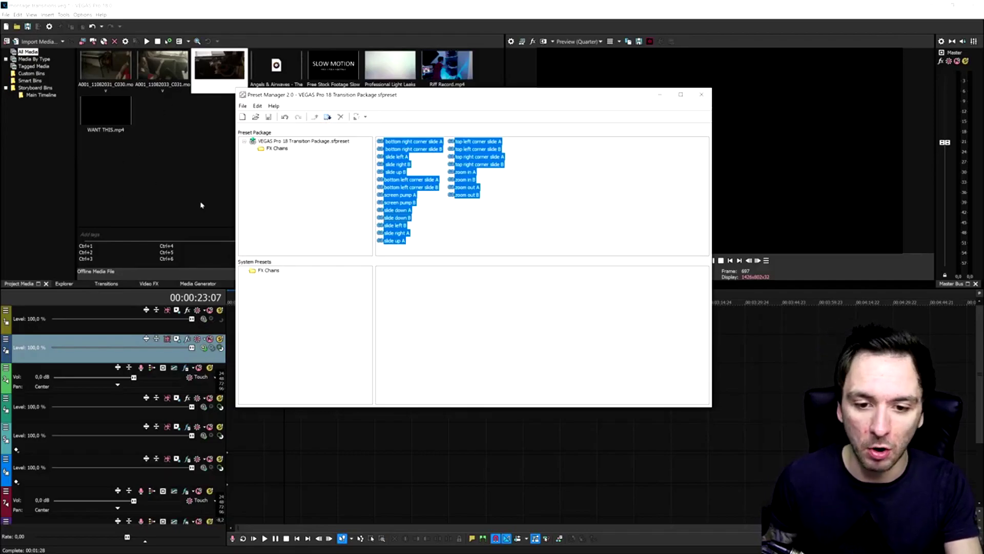
click(327, 117)
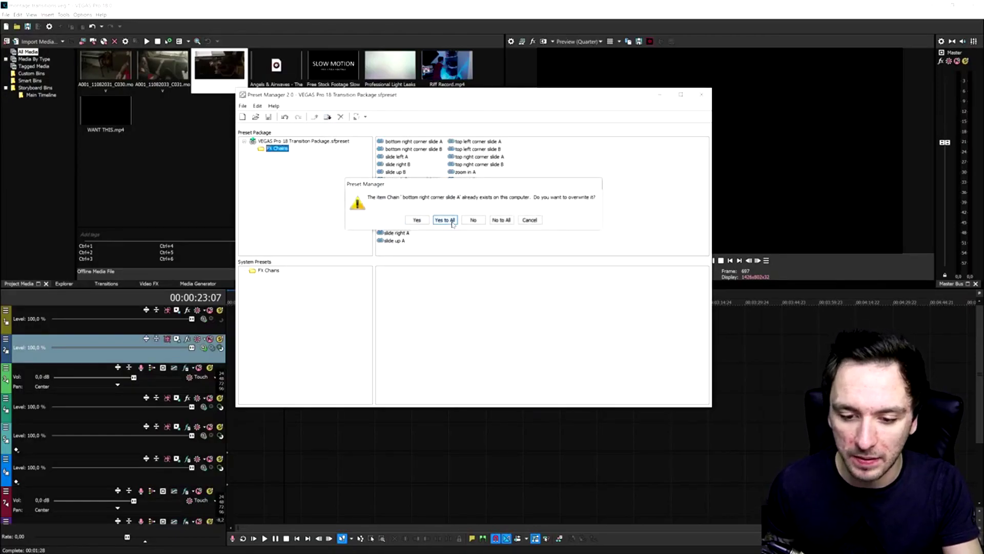
click(445, 220)
click(420, 19)
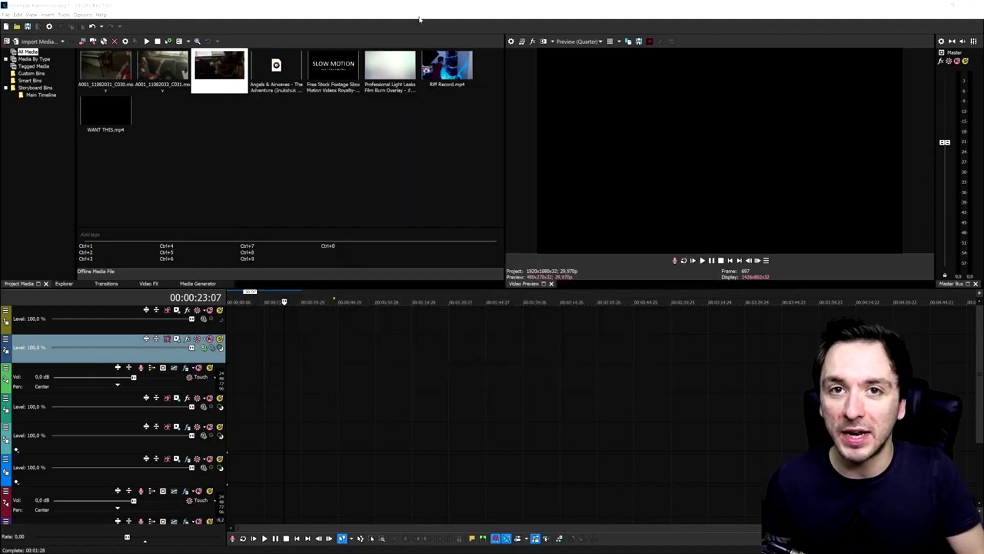
Add A001_11082323_C039 without audio, trim both ends, and move it to the timeline start.
drag(216, 86, 243, 368)
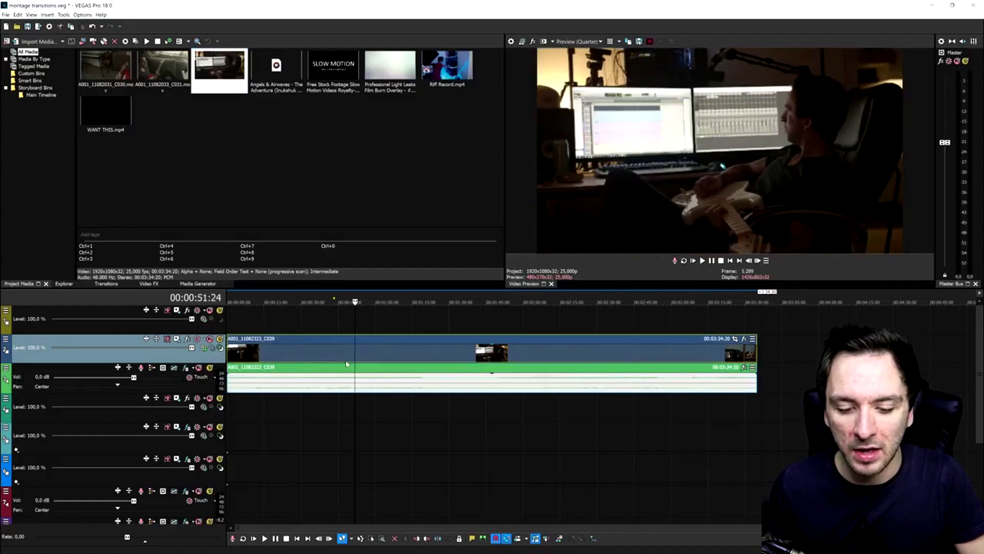
click(300, 379)
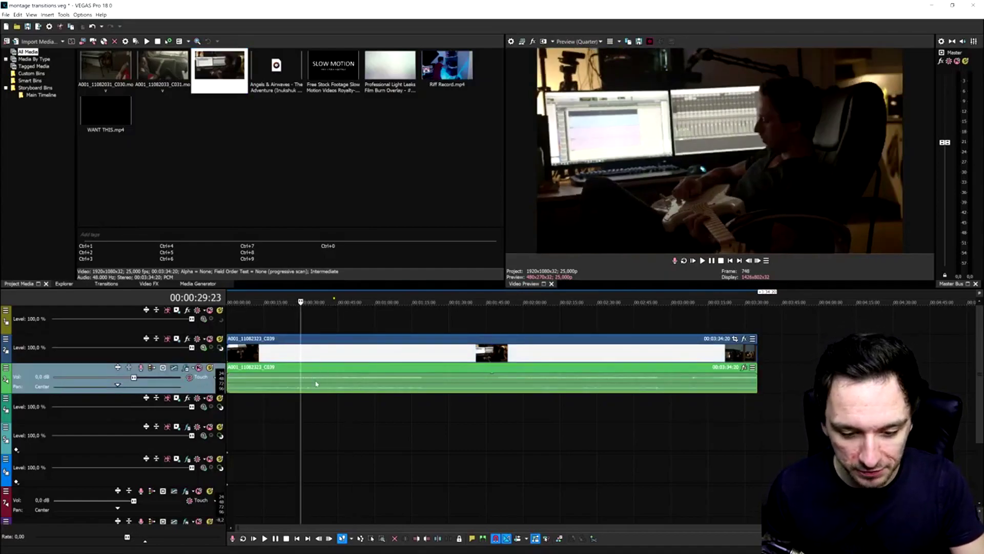
click(316, 383)
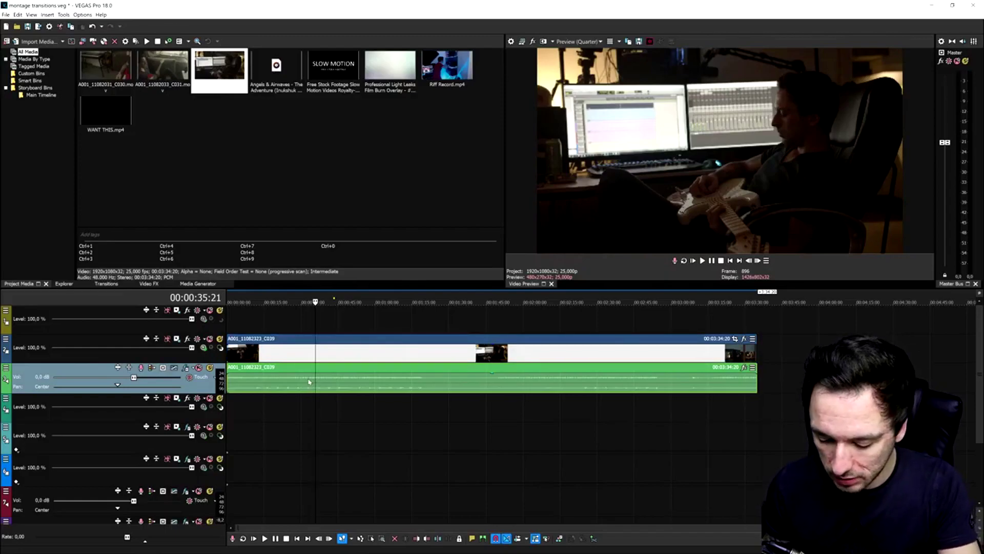
key(Delete)
click(373, 354)
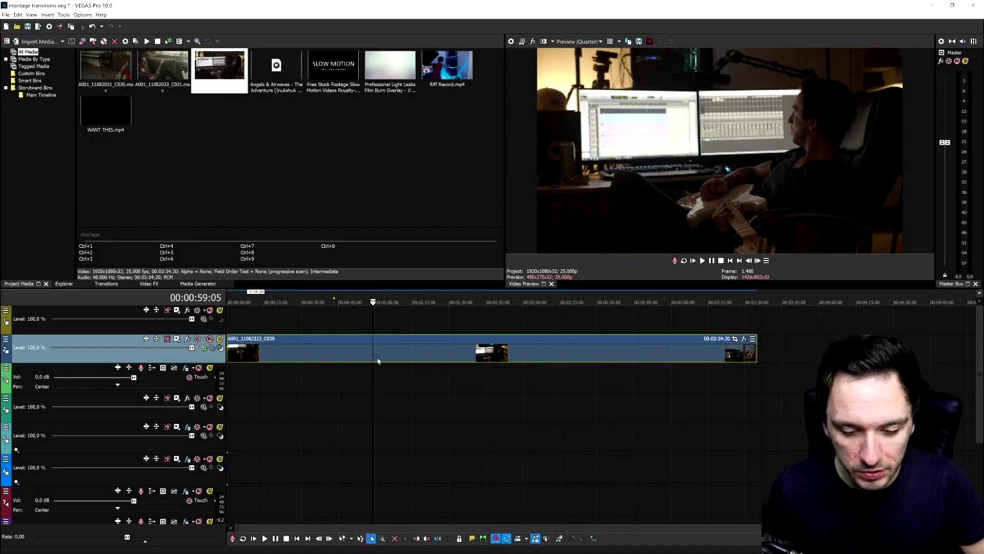
key(alt+bracketleft)
click(420, 354)
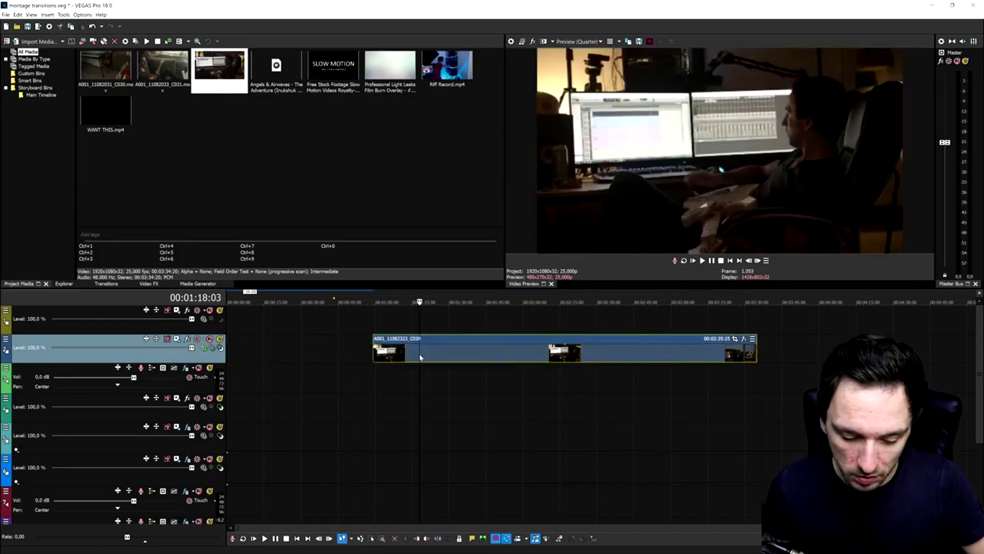
key(alt+bracketright)
drag(418, 354, 272, 353)
Add A001_11082033_C031 to the timeline and delete its audio event.
drag(163, 66, 298, 344)
click(359, 384)
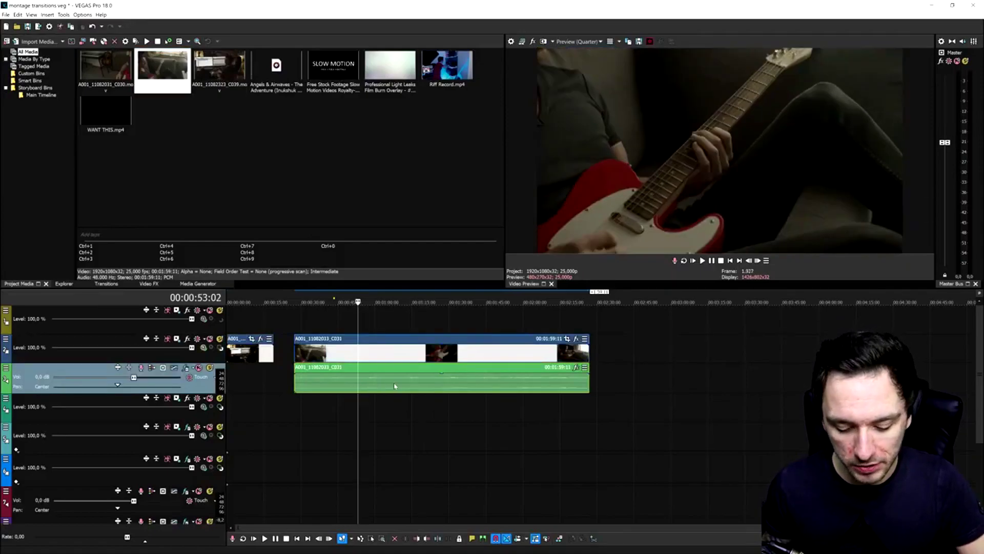
click(395, 380)
click(406, 381)
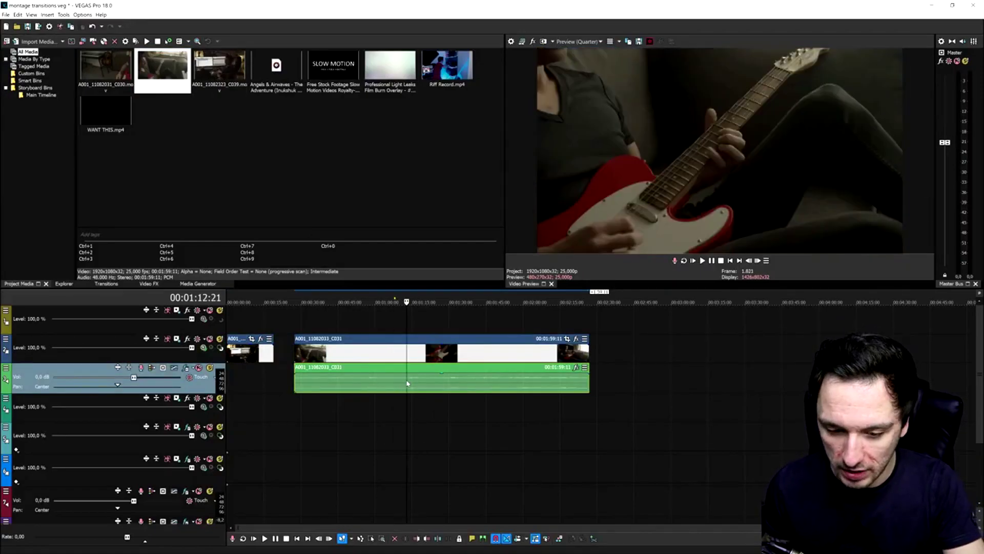
key(Delete)
Cut C031 down to one short piece and butt it against the end of C039.
click(401, 354)
key(s)
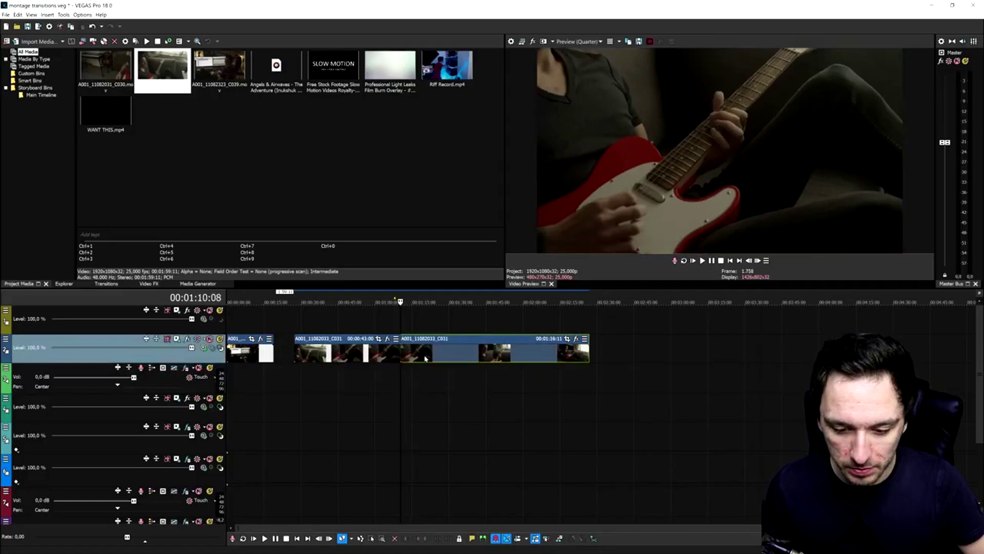
click(437, 355)
key(s)
key(Delete)
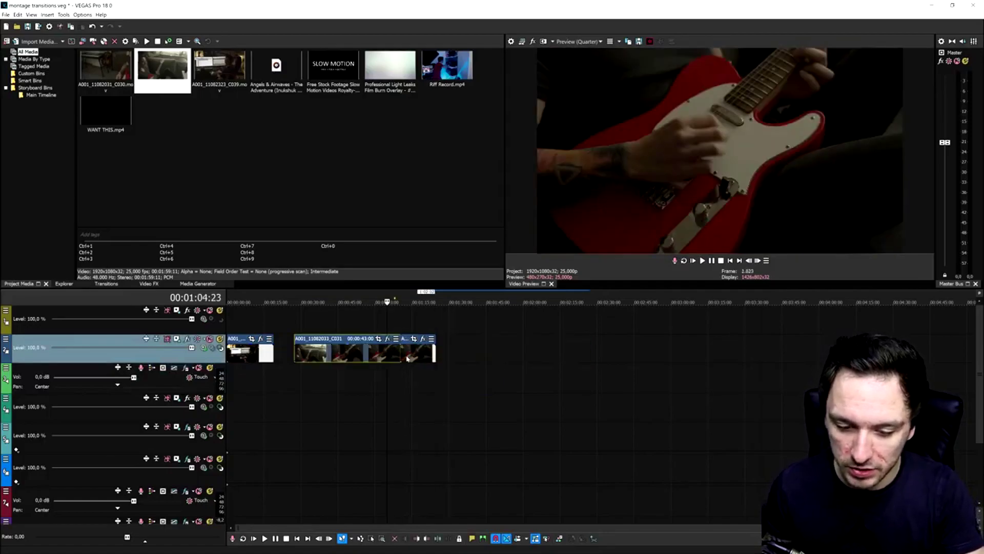
click(387, 353)
key(Delete)
drag(290, 368, 283, 367)
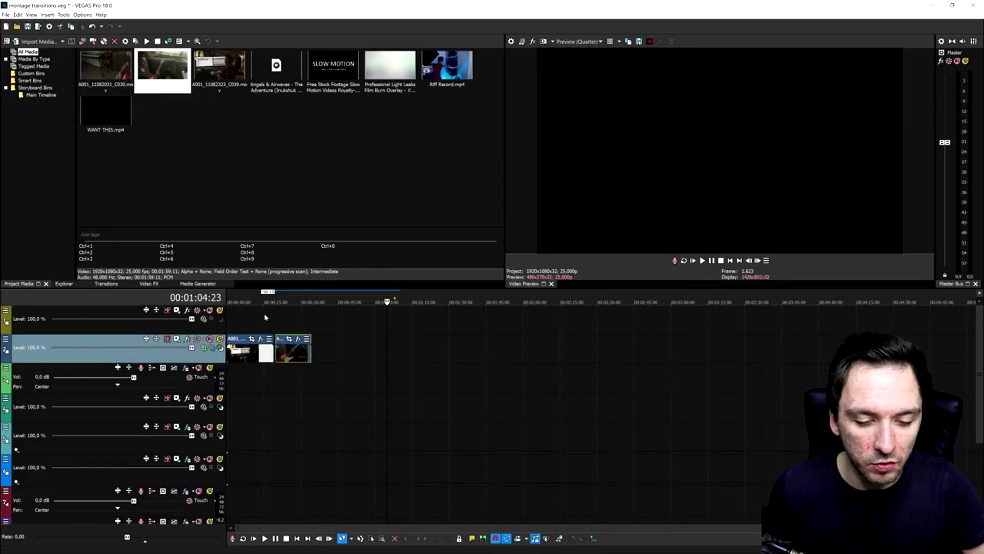
click(265, 319)
scroll(265, 319, up, 7)
drag(801, 359, 767, 359)
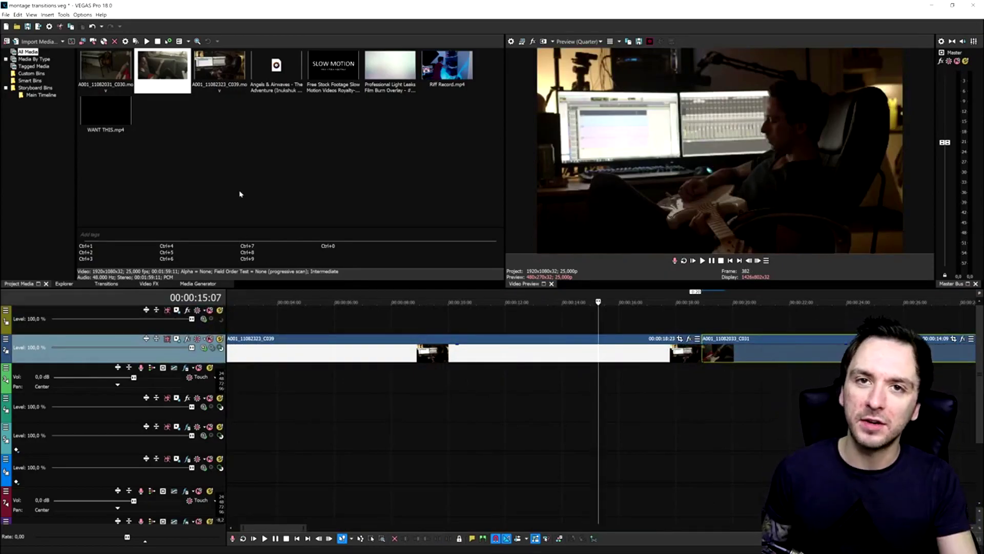
Place the playhead at the first clip's end near the C039–C031 join.
scroll(590, 318, down, 4)
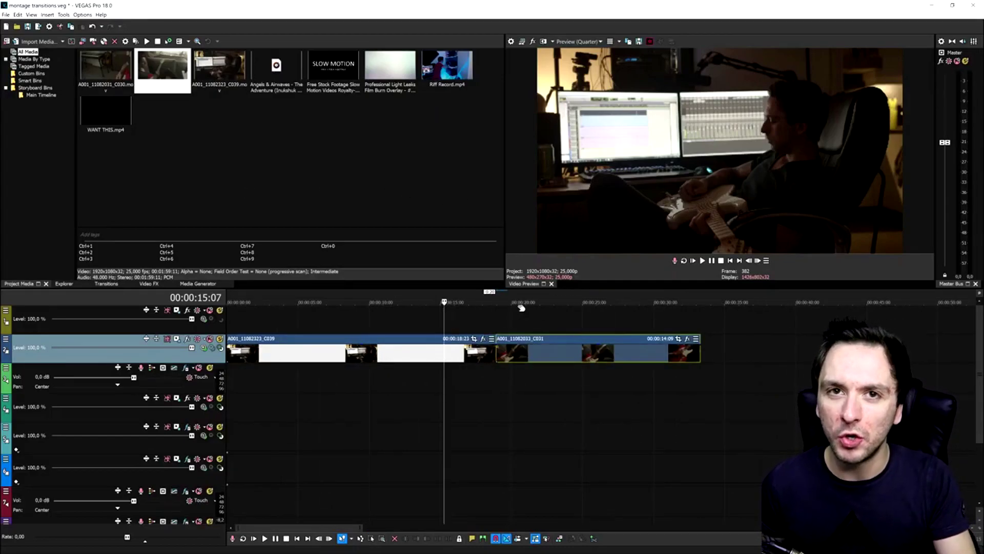
scroll(522, 307, up, 2)
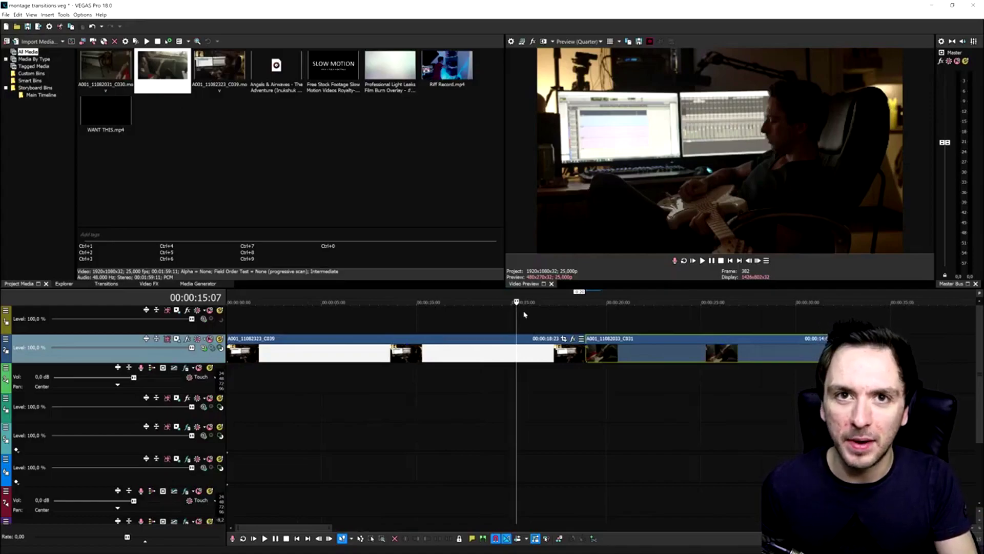
click(572, 355)
scroll(566, 350, up, 4)
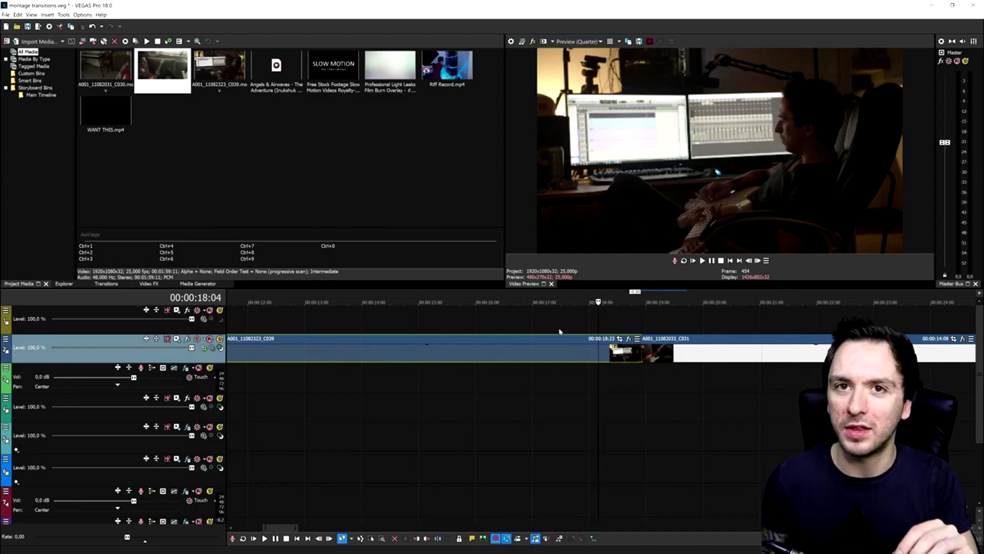
scroll(555, 349, down, 3)
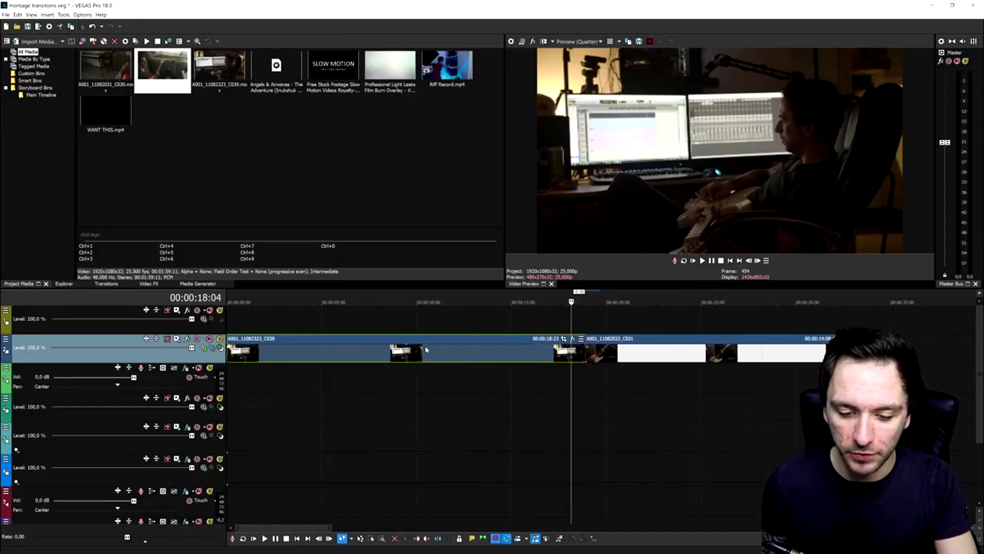
scroll(620, 365, up, 4)
click(620, 362)
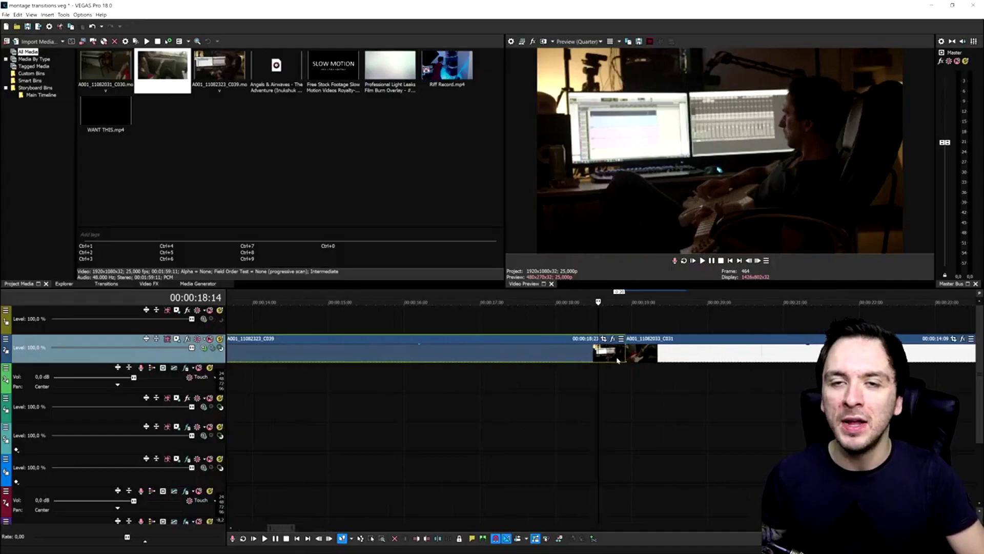
click(625, 373)
Split the events at 00:00:18:18 and 00:00:19:03 on either side of the join.
key(Left)
scroll(636, 353, up, 5)
key(Right)
scroll(643, 350, down, 5)
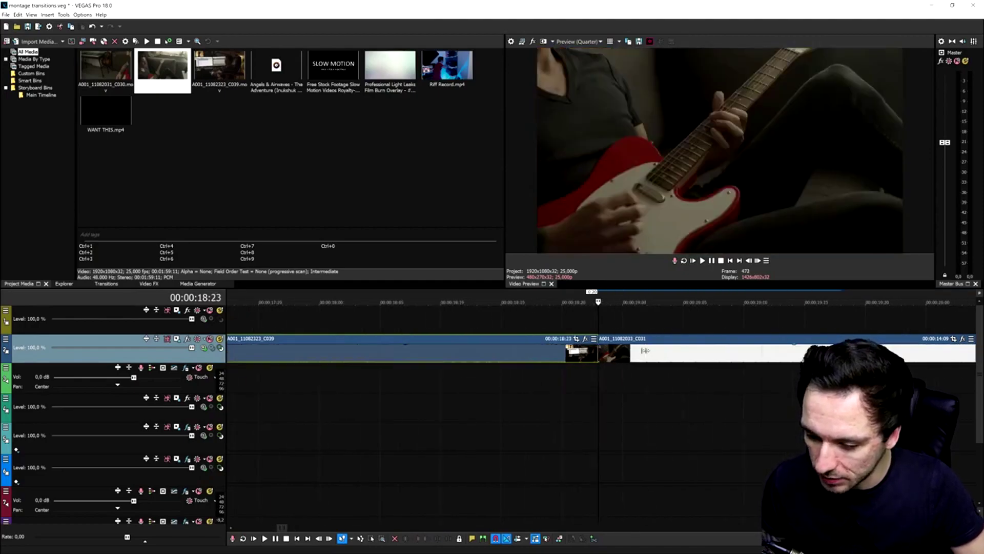
key(Left)
key(Left)
key(Left)
key(Left)
key(Left)
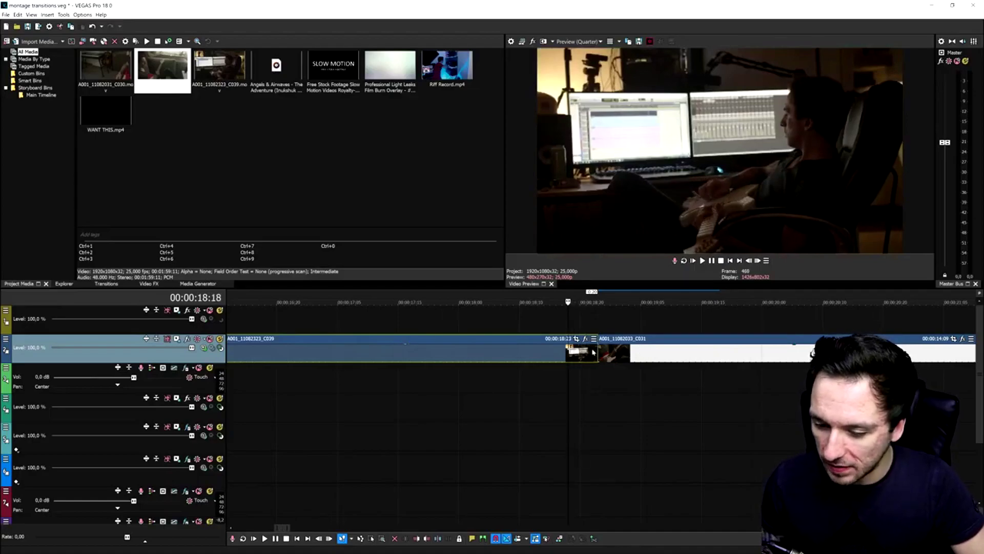
key(s)
key(Right)
key(Right)
key(Right)
key(Right)
key(Right)
key(Right)
key(Right)
key(Right)
key(Right)
key(Right)
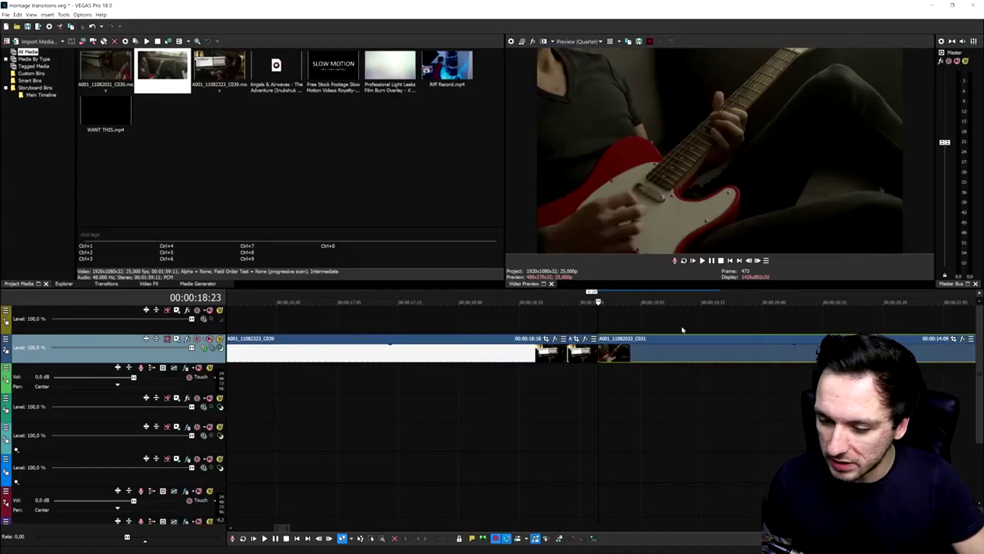
key(s)
scroll(657, 338, up, 2)
click(516, 350)
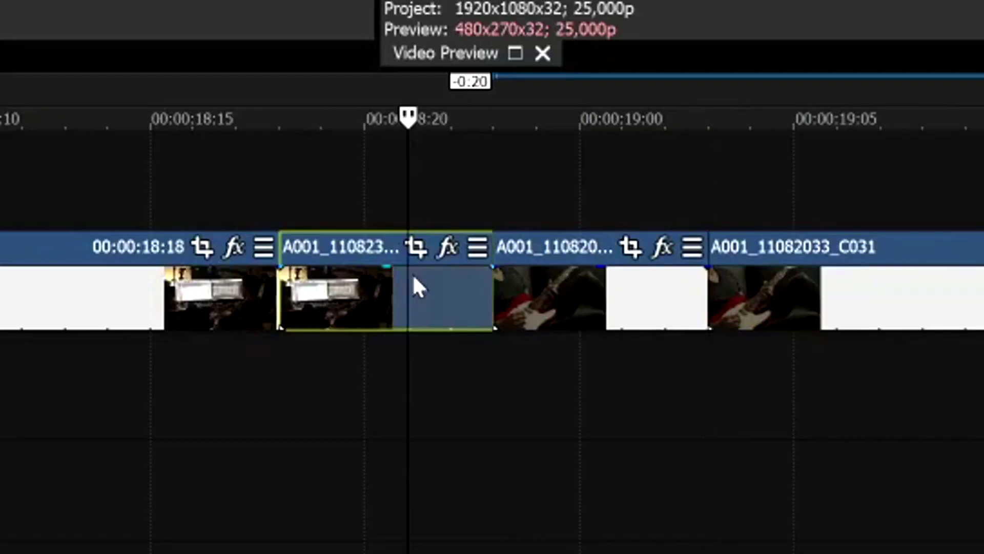
click(551, 306)
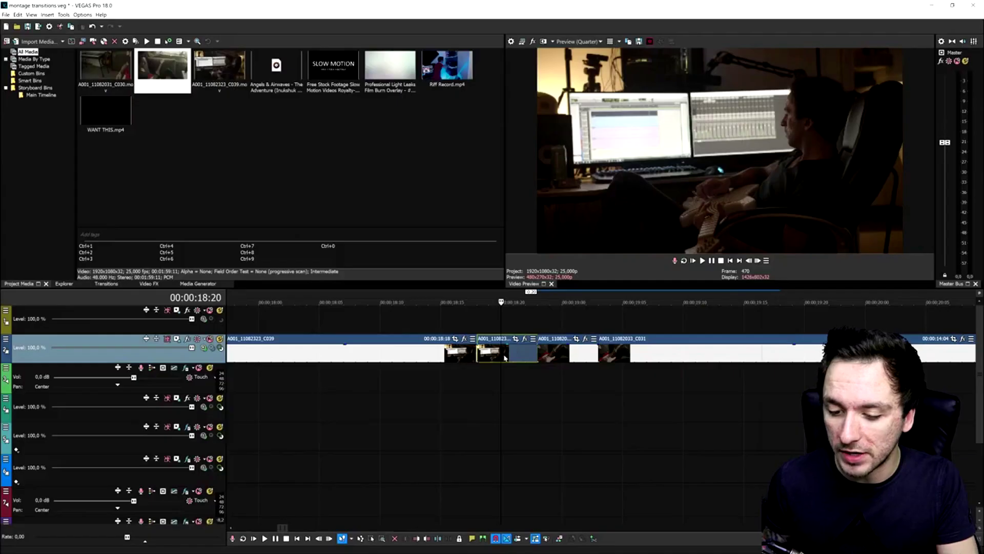
scroll(635, 357, down, 3)
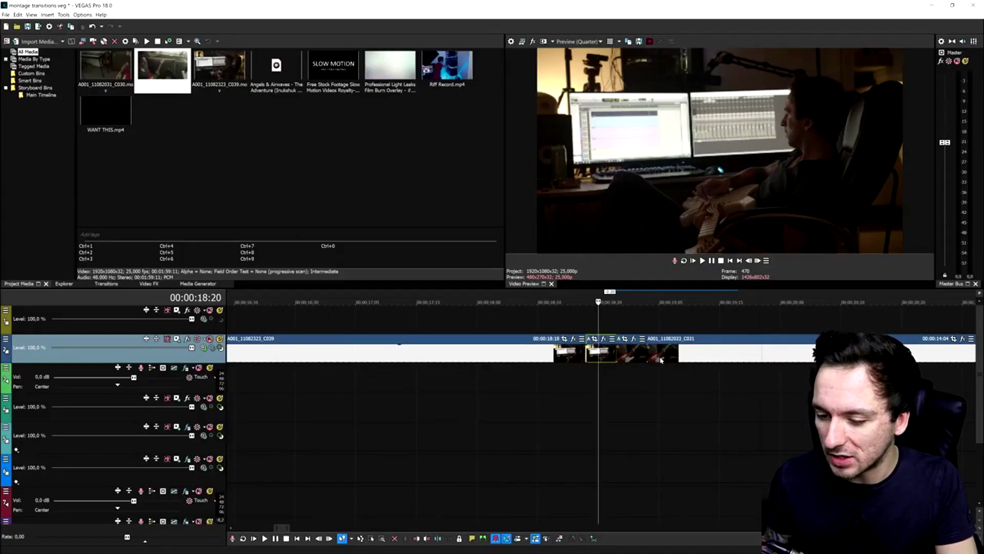
scroll(605, 358, up, 2)
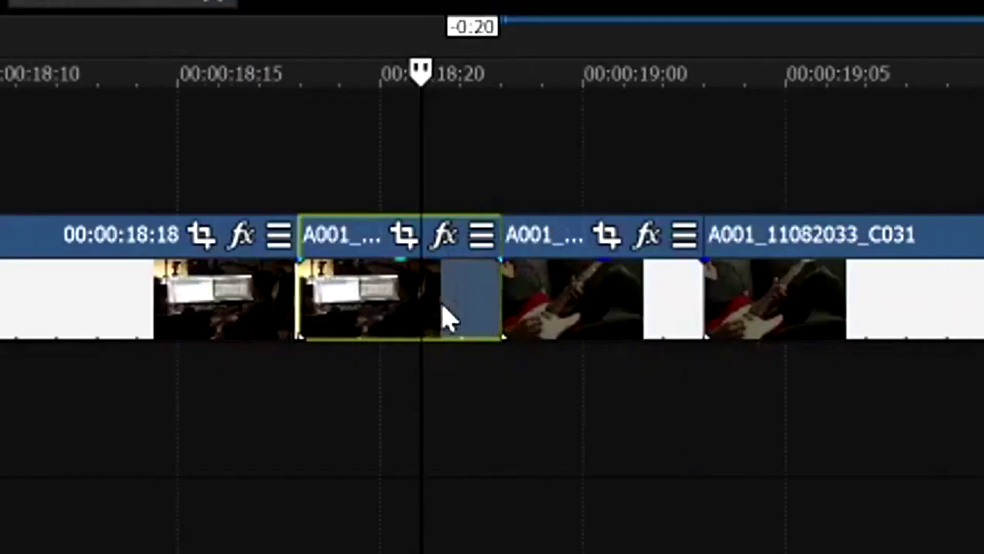
scroll(446, 318, up, 3)
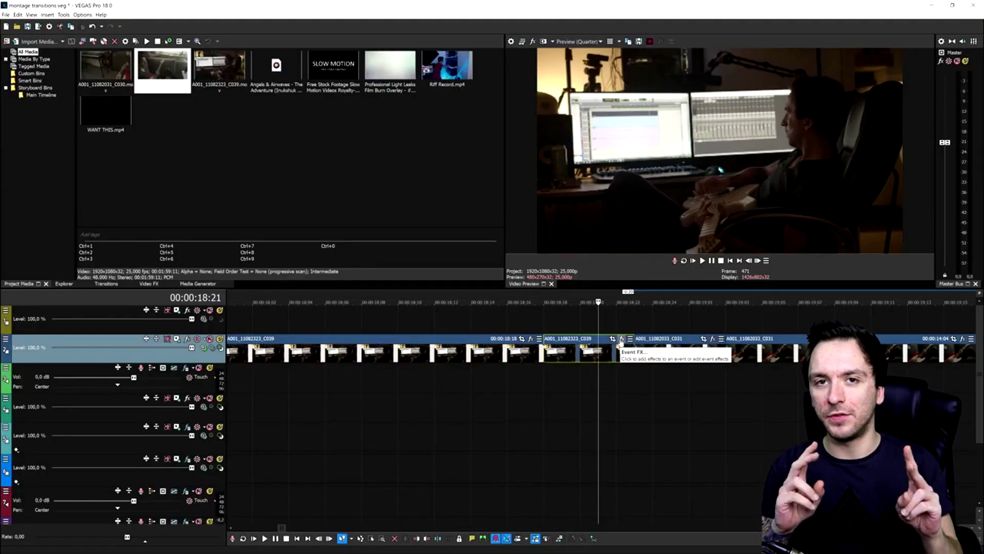
Give the C039 end piece the slide left A preset and the C031 opening piece slide left B.
click(621, 339)
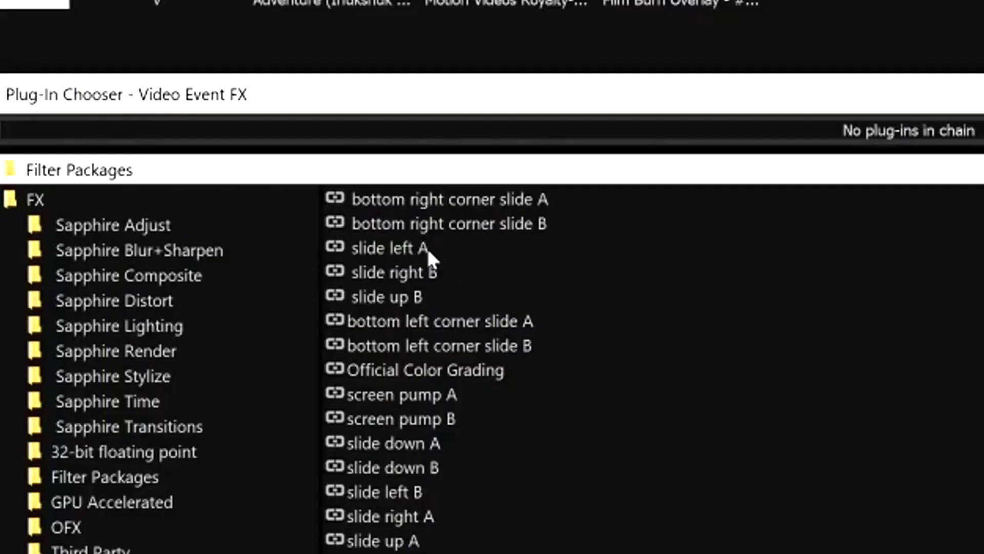
click(419, 247)
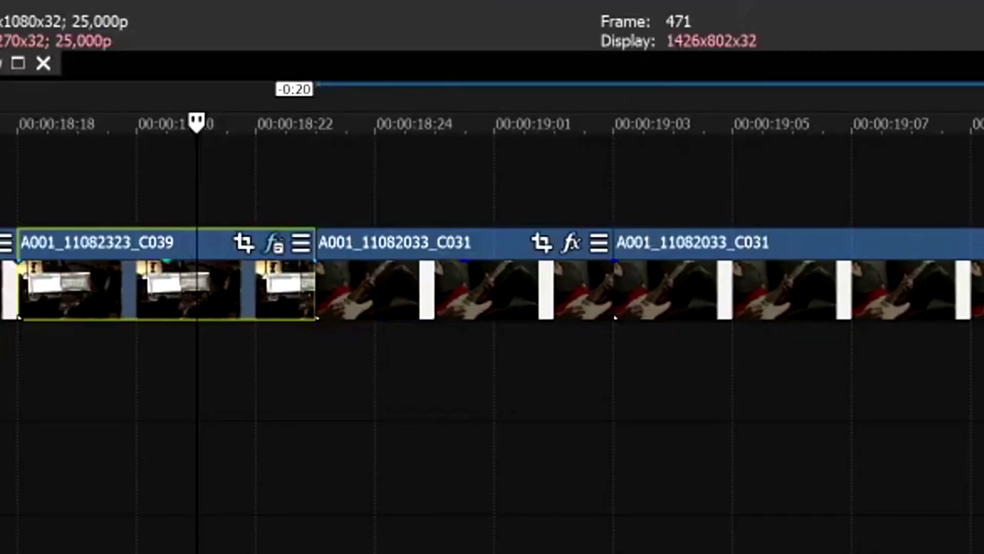
click(487, 287)
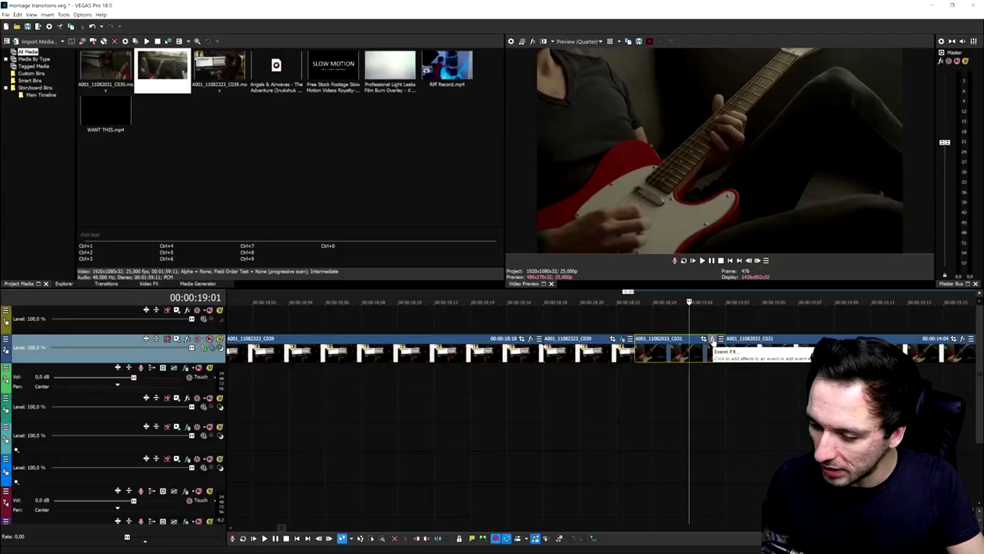
click(713, 338)
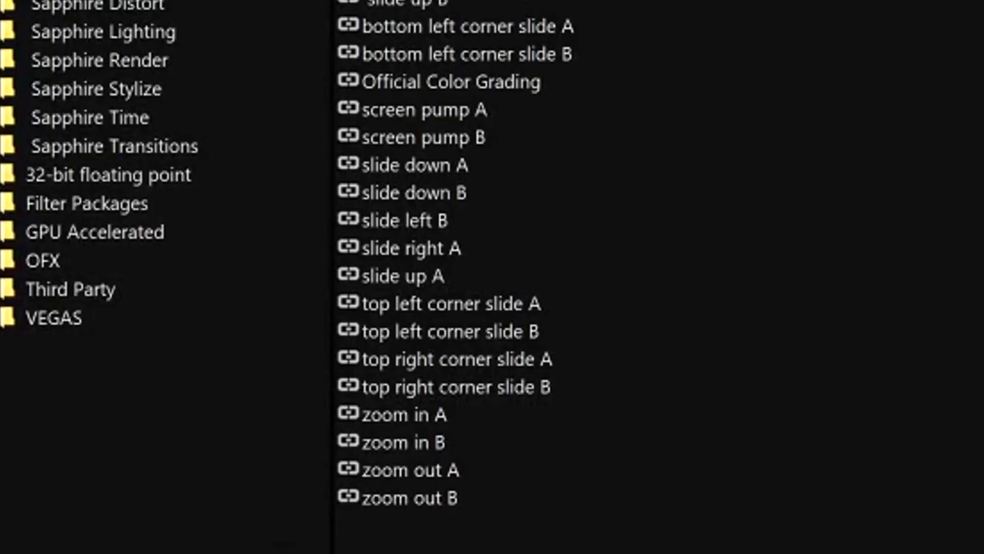
click(442, 228)
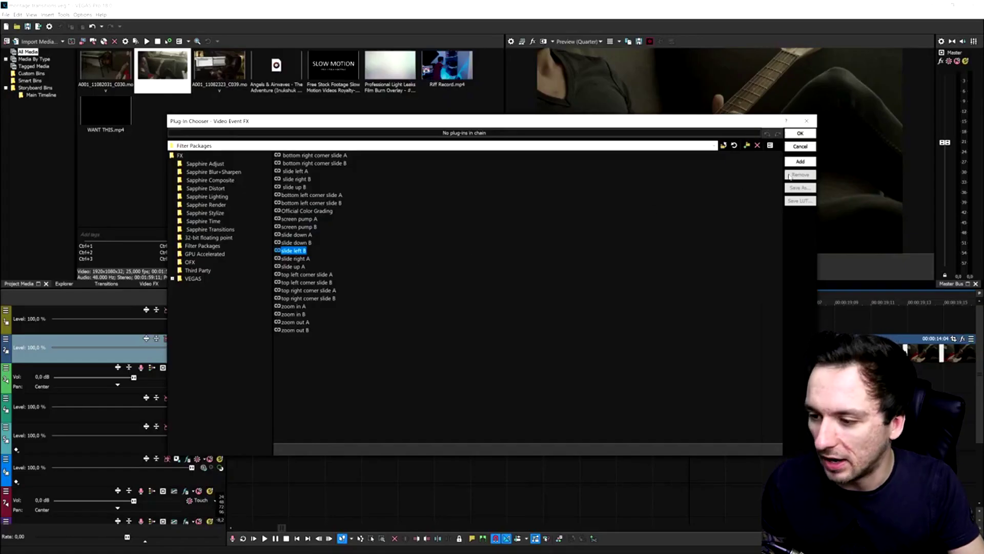
click(794, 162)
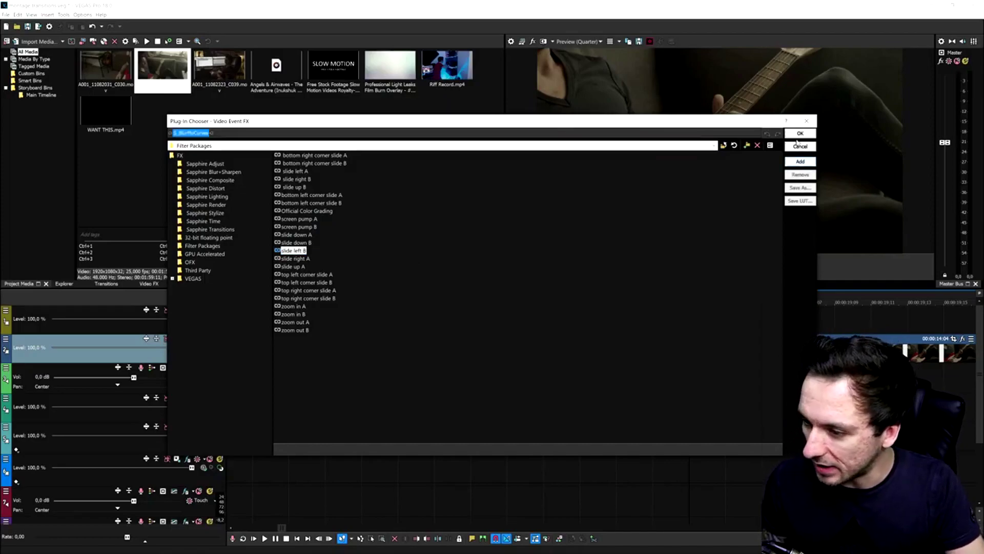
click(800, 134)
click(764, 179)
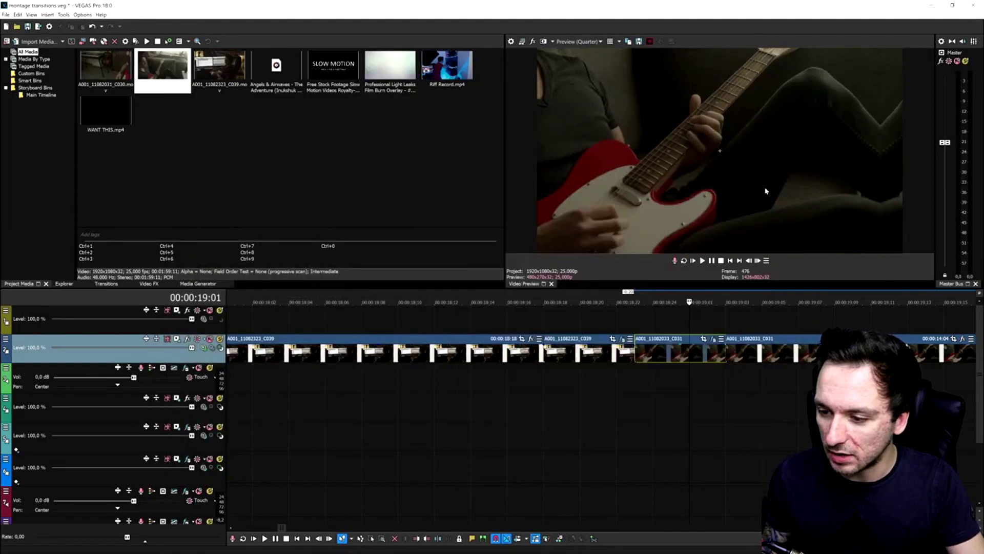
Play back the slide transition from just before the cut.
scroll(598, 303, down, 5)
click(597, 321)
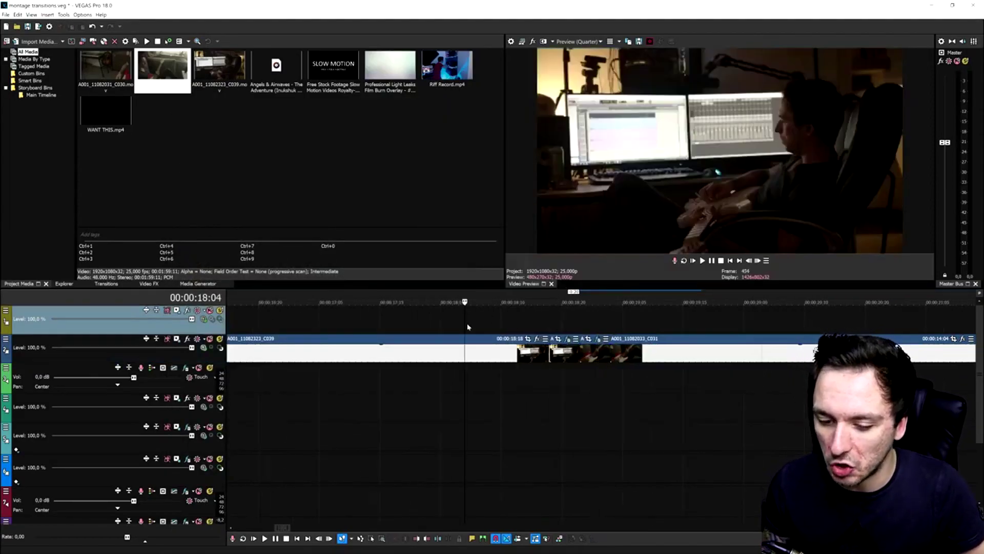
click(537, 322)
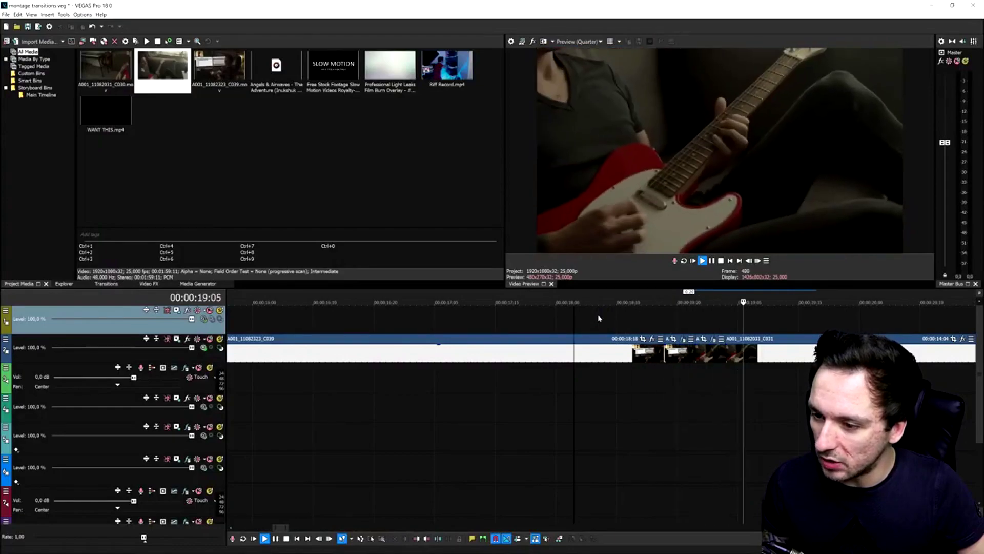
key(space)
click(652, 323)
key(space)
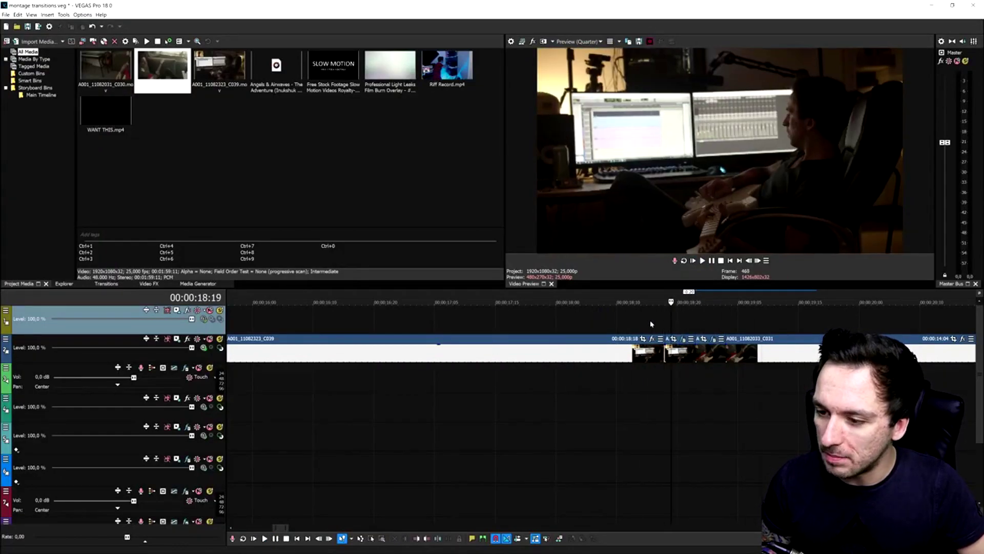
key(Left)
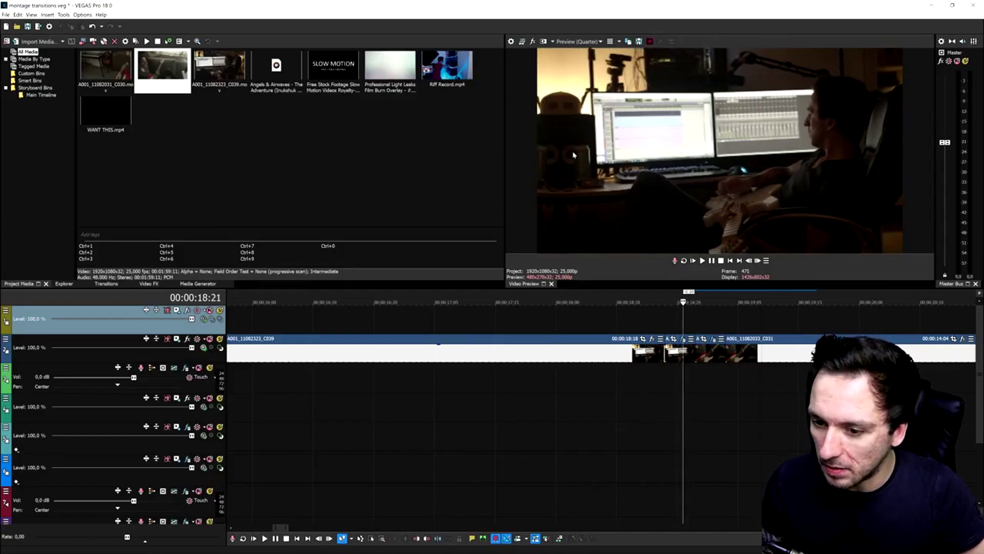
key(alt+shift+4)
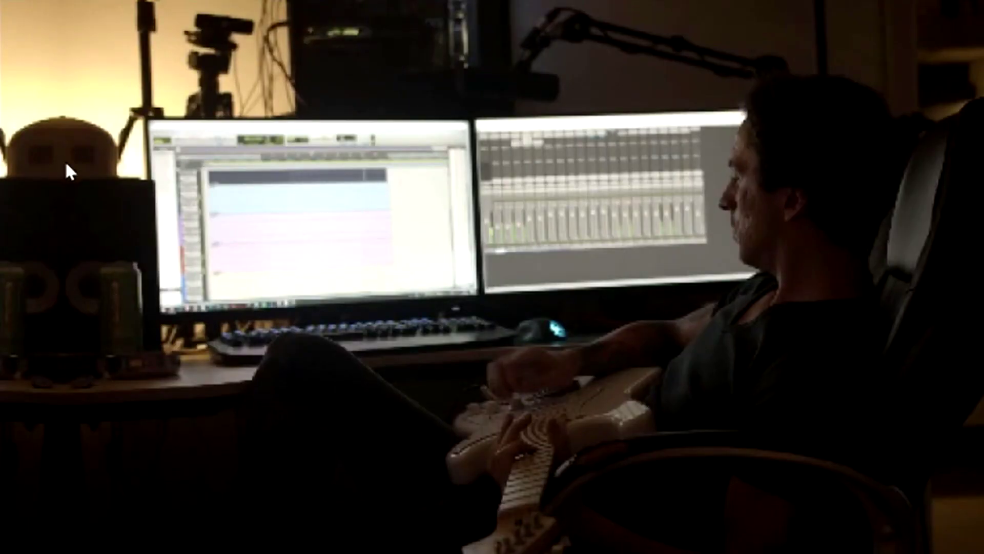
key(Escape)
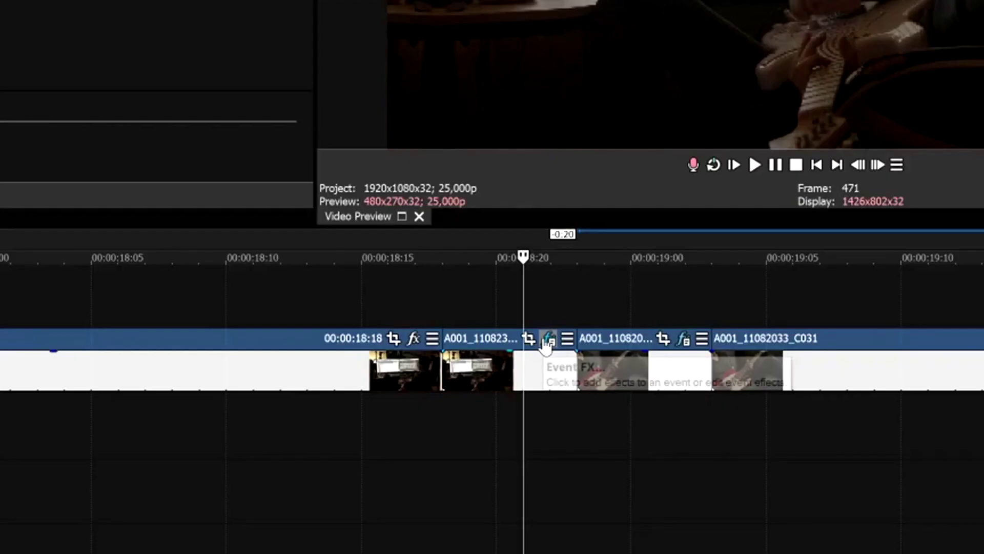
click(609, 341)
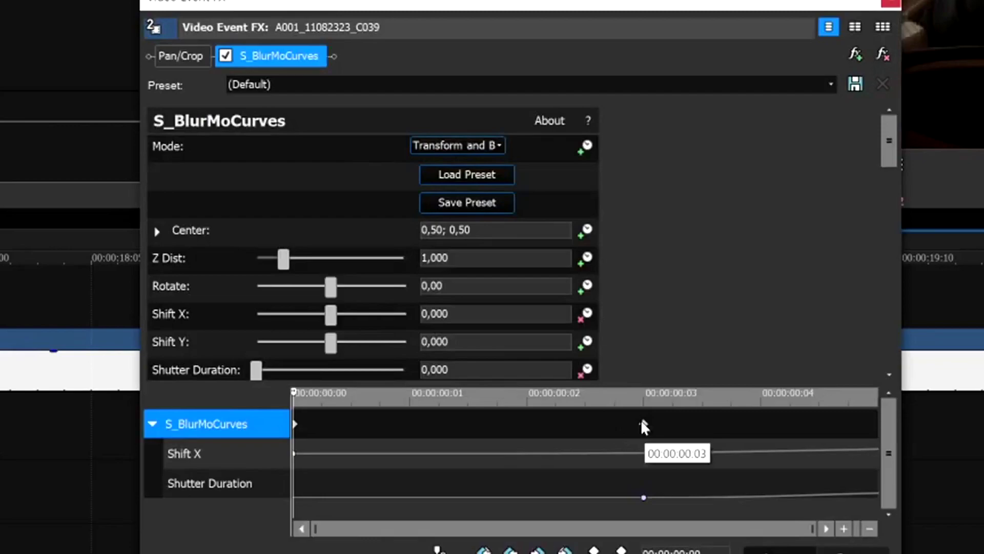
drag(644, 424, 841, 442)
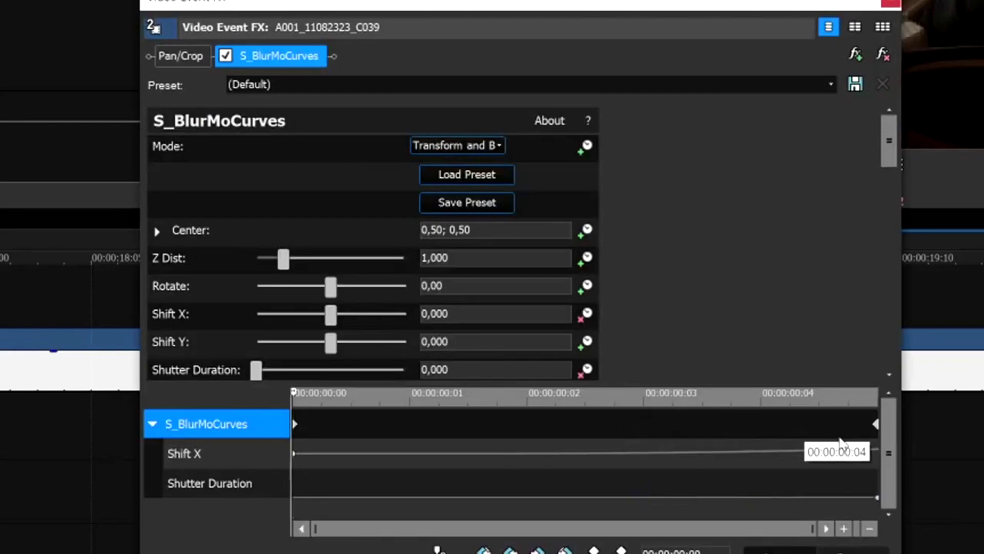
click(893, 5)
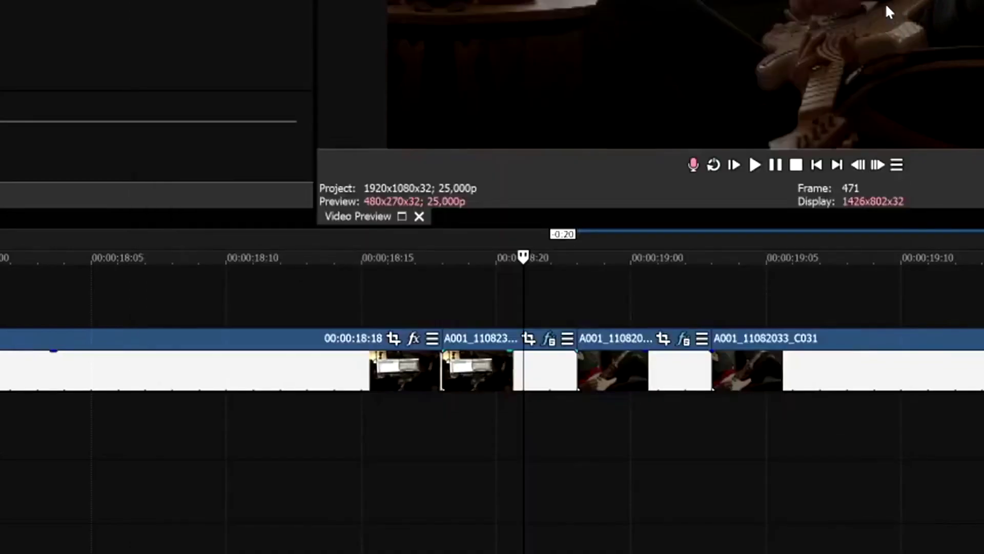
click(610, 341)
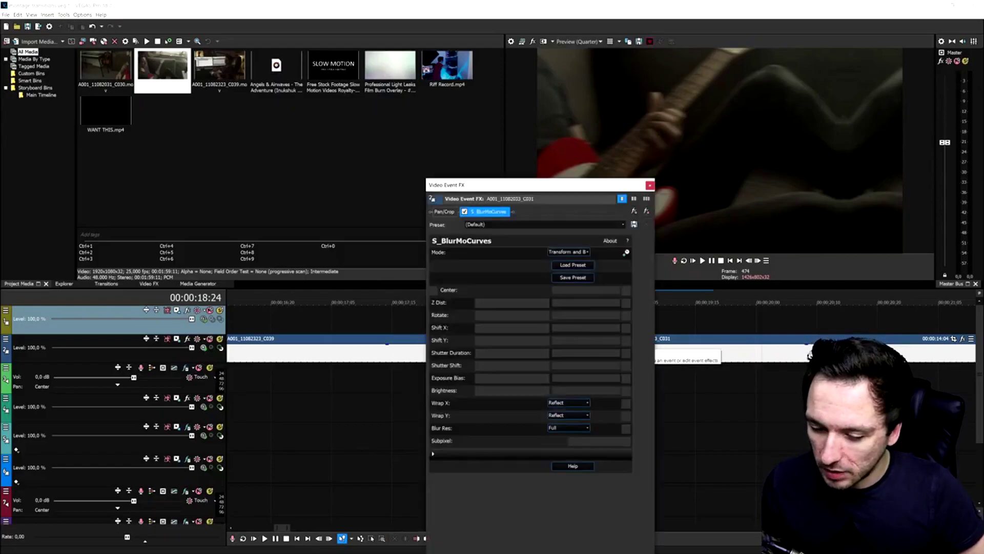
drag(626, 504, 666, 505)
click(650, 184)
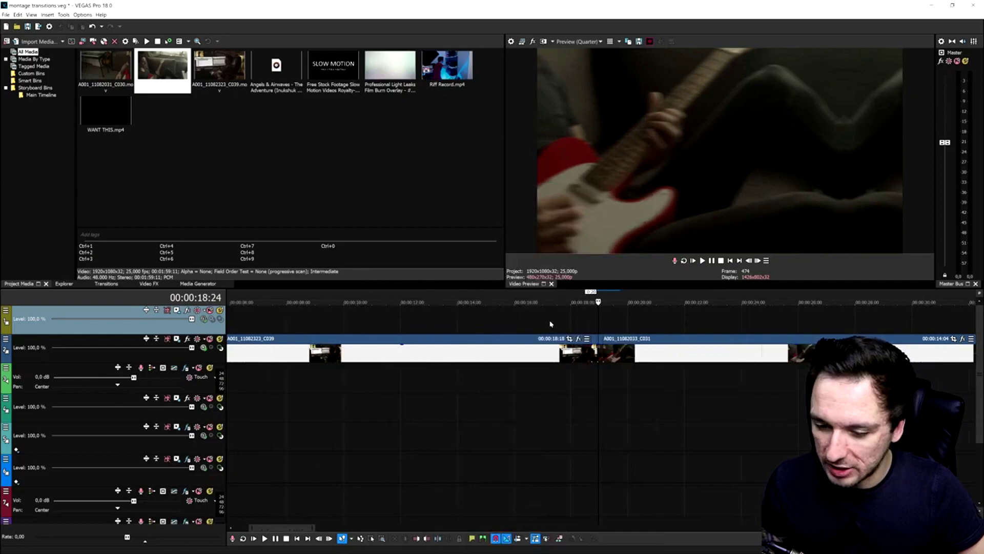
key(space)
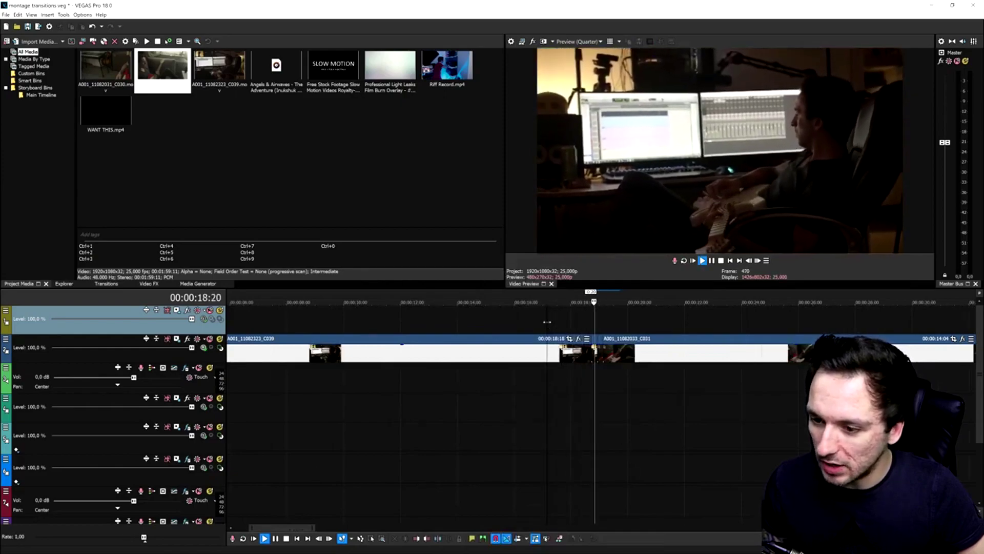
scroll(547, 359, down, 3)
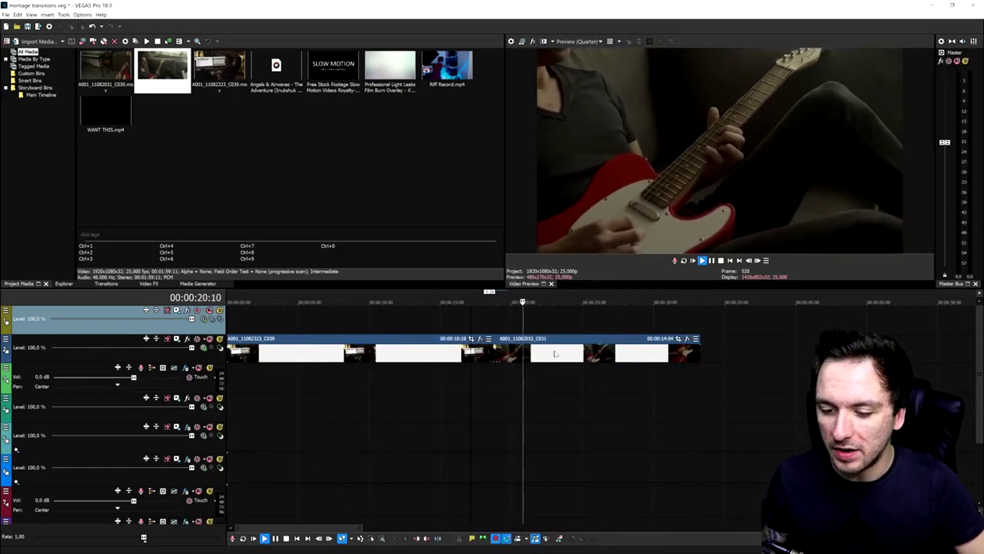
scroll(548, 359, up, 4)
key(space)
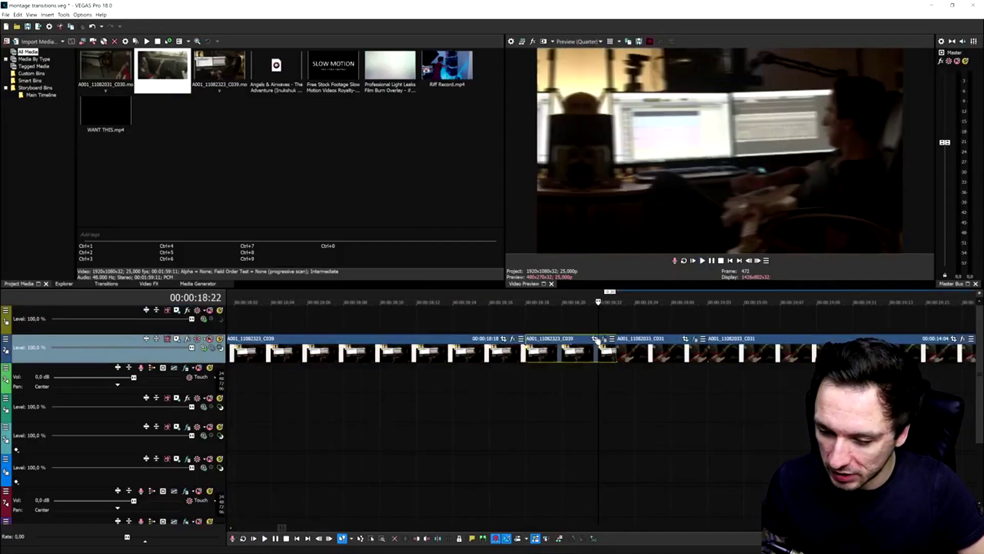
click(598, 339)
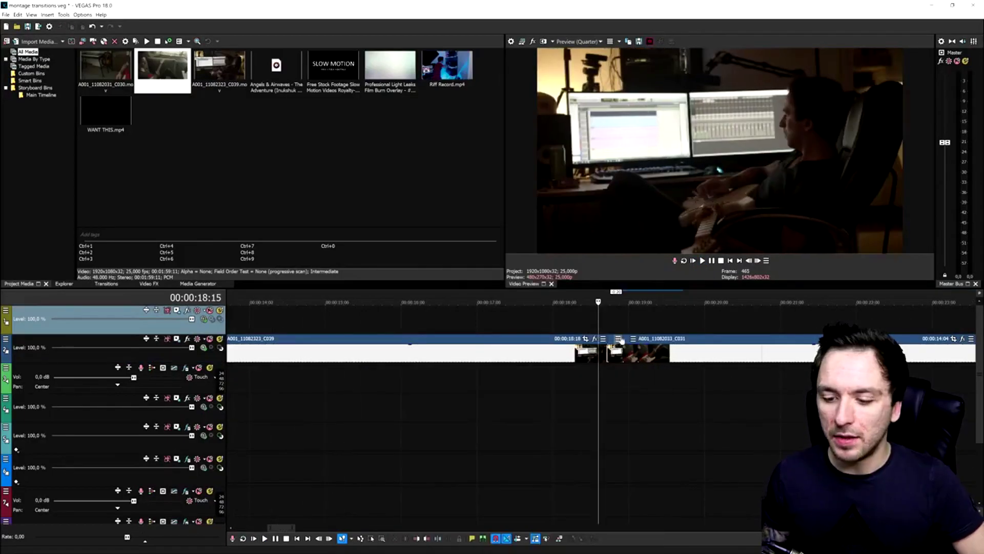
key(space)
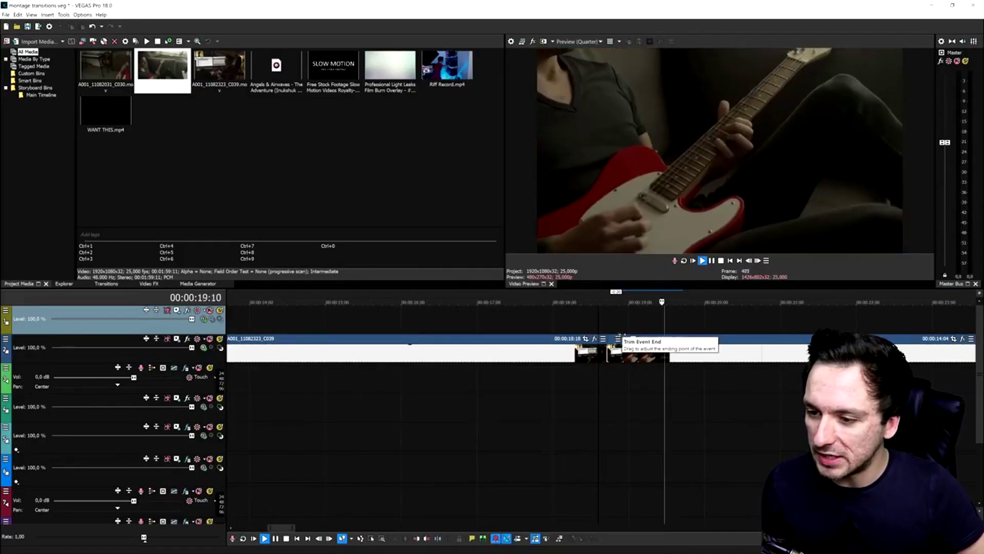
key(space)
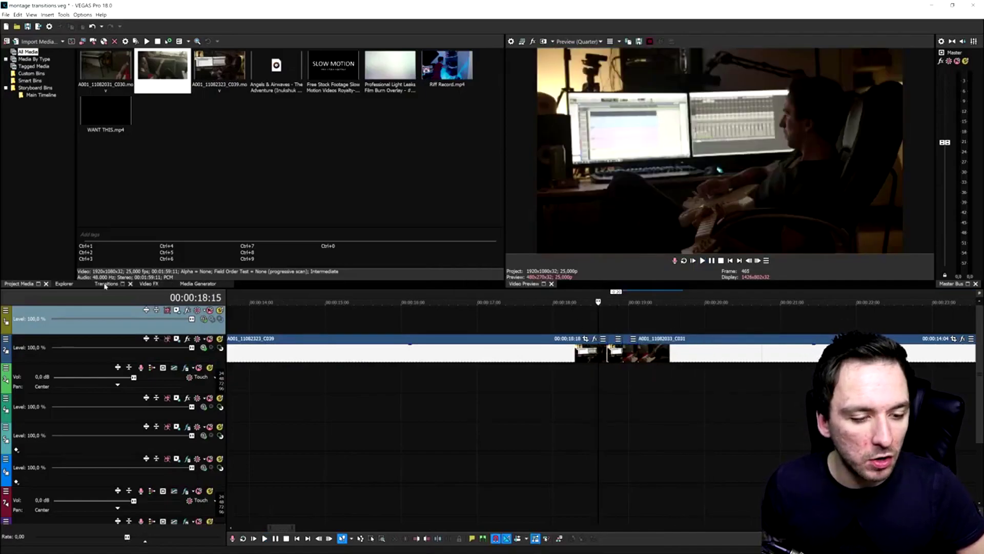
Add the zoom in B preset as an Event FX on clip A001_11082033_C031.
scroll(727, 362, up, 3)
click(683, 338)
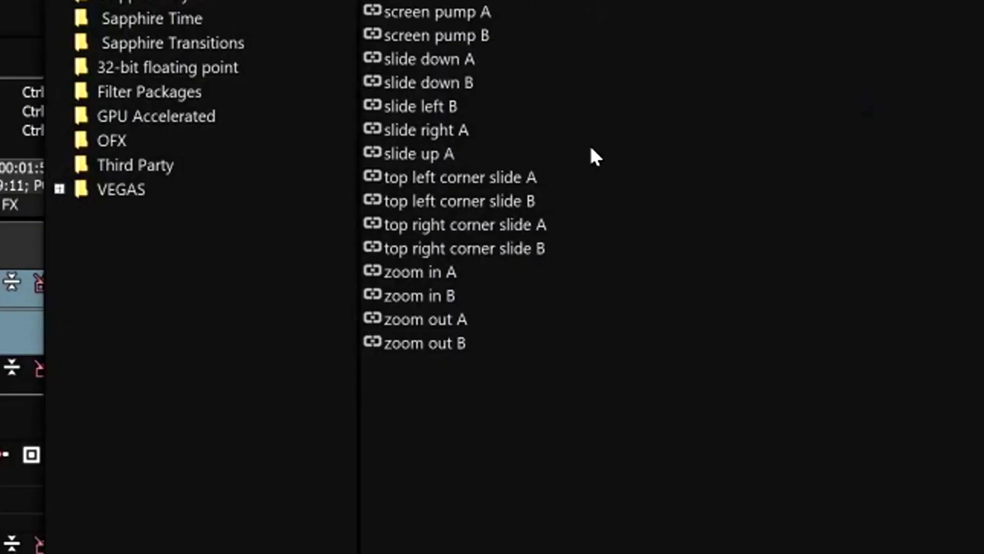
click(454, 275)
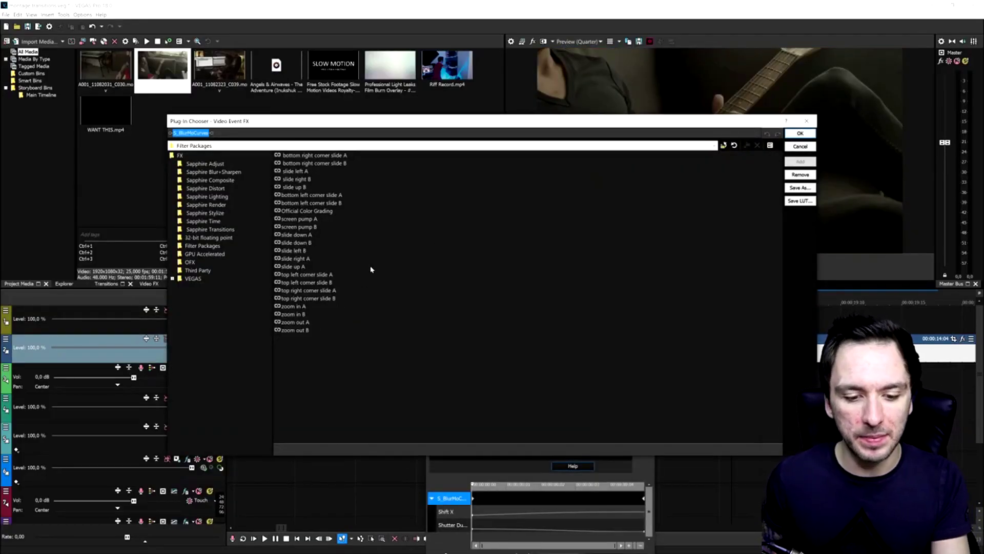
click(290, 314)
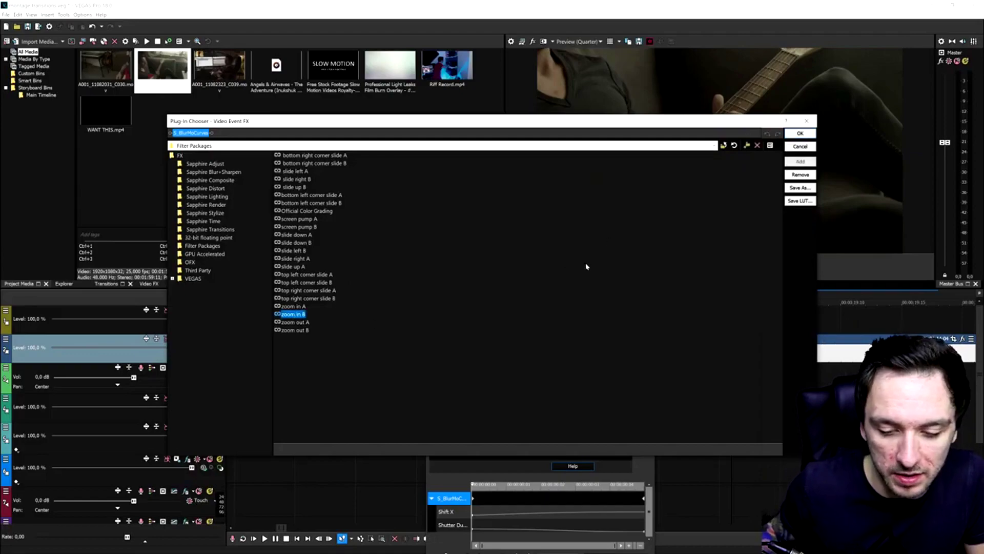
click(800, 133)
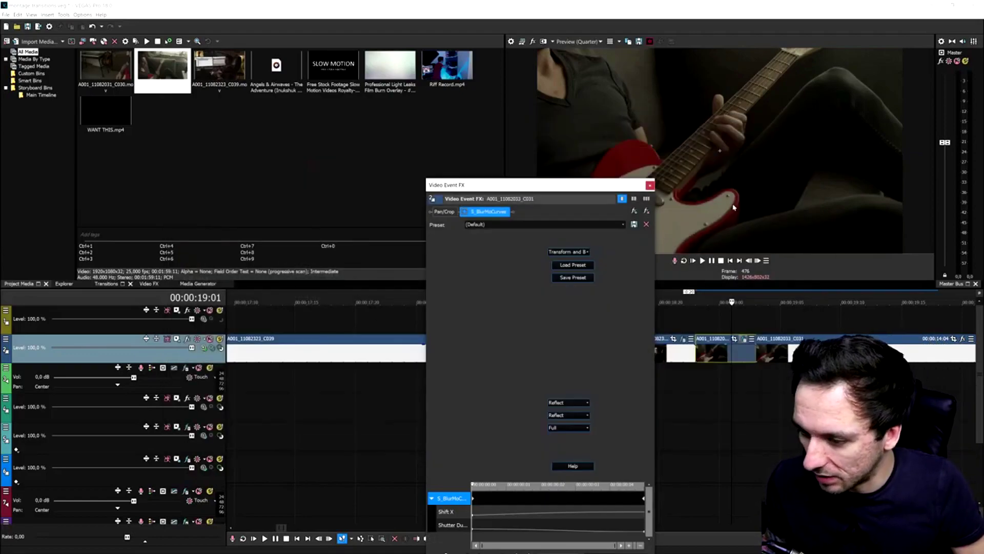
click(658, 181)
Preview the zoom in B transition around 00:00:18:23.
click(500, 318)
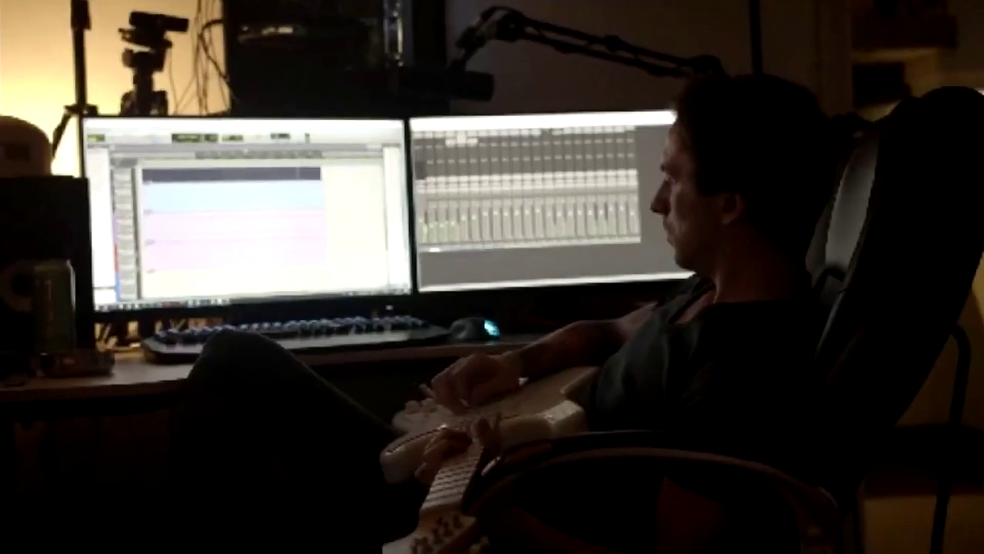
key(space)
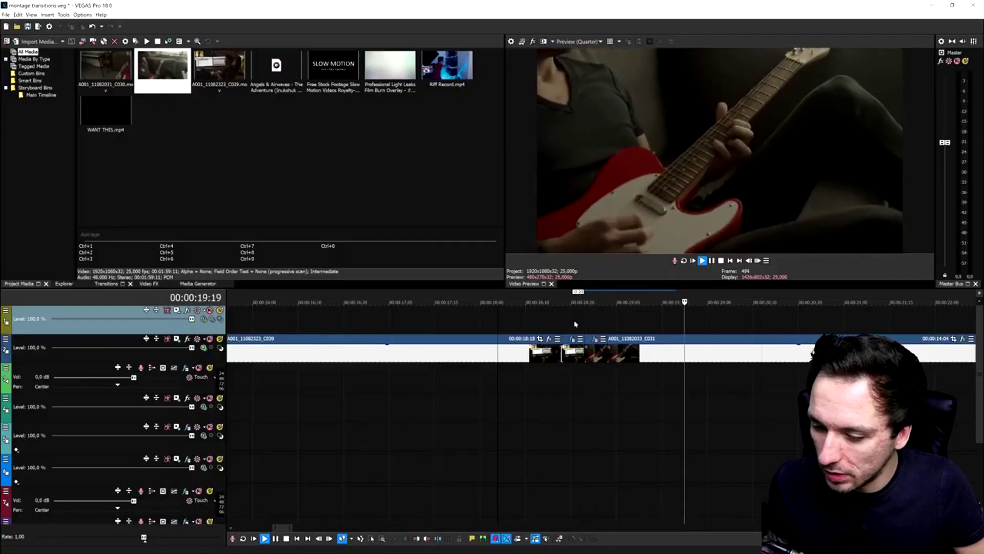
scroll(632, 325, up, 5)
key(space)
scroll(630, 331, down, 4)
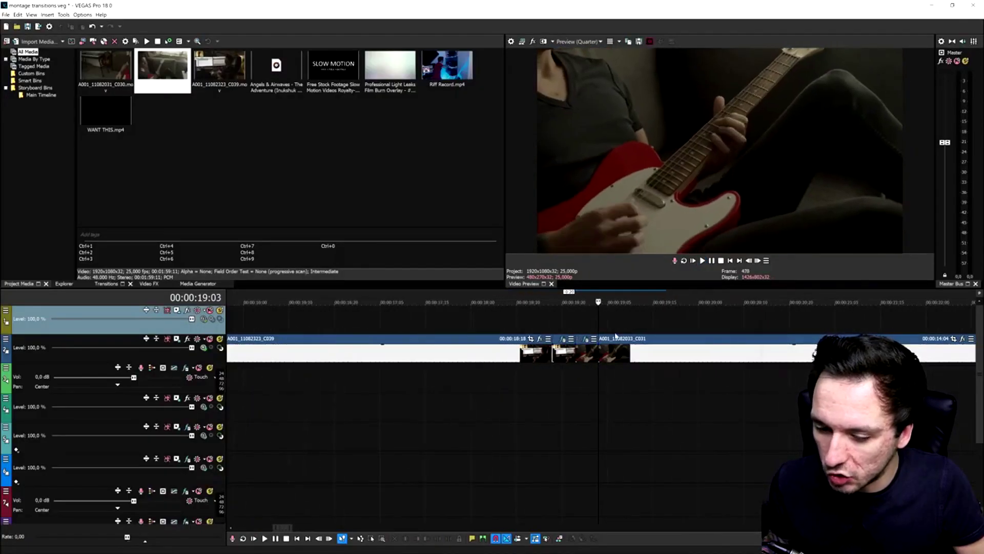
click(580, 322)
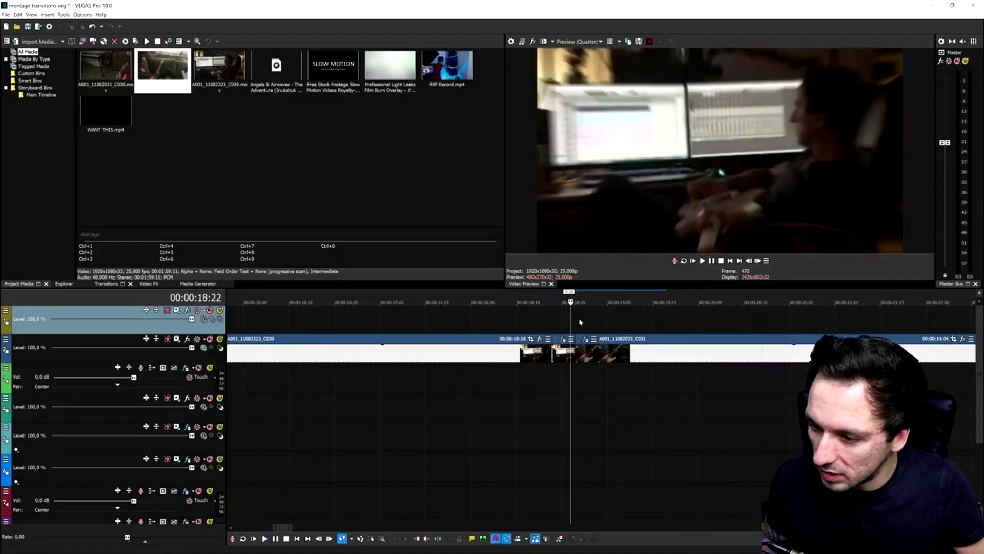
key(space)
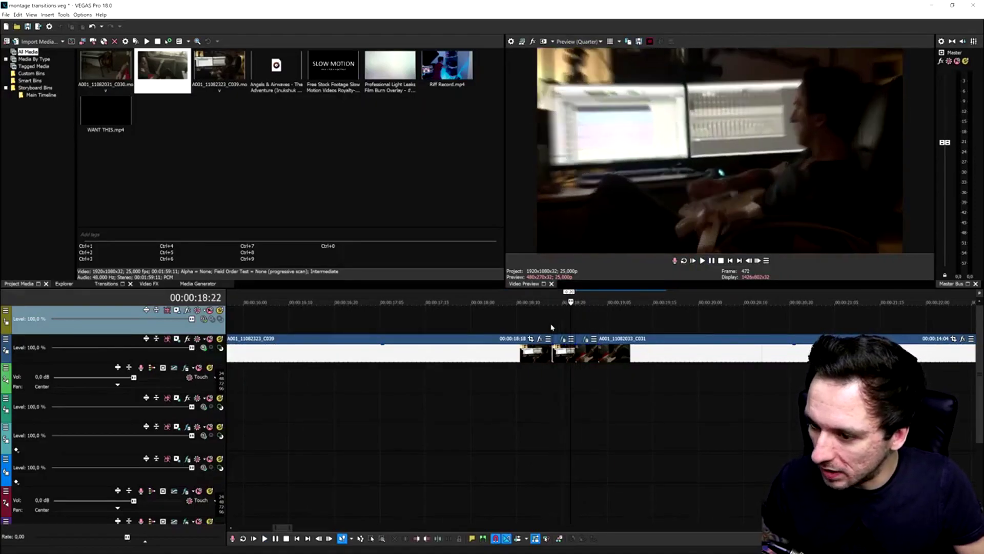
key(space)
scroll(583, 336, up, 5)
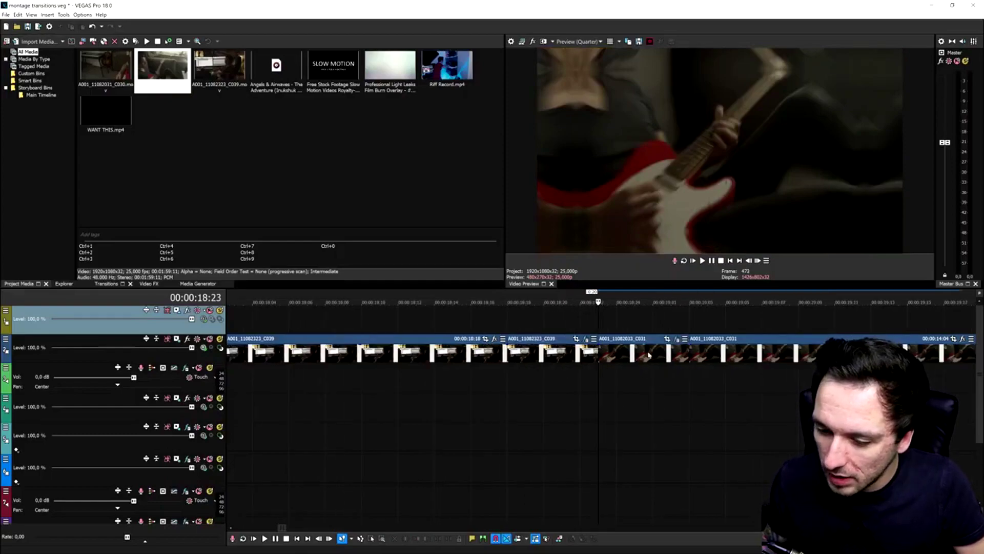
Add the zoom out B preset as an Event FX on clip A001_11082033_C031.
click(677, 340)
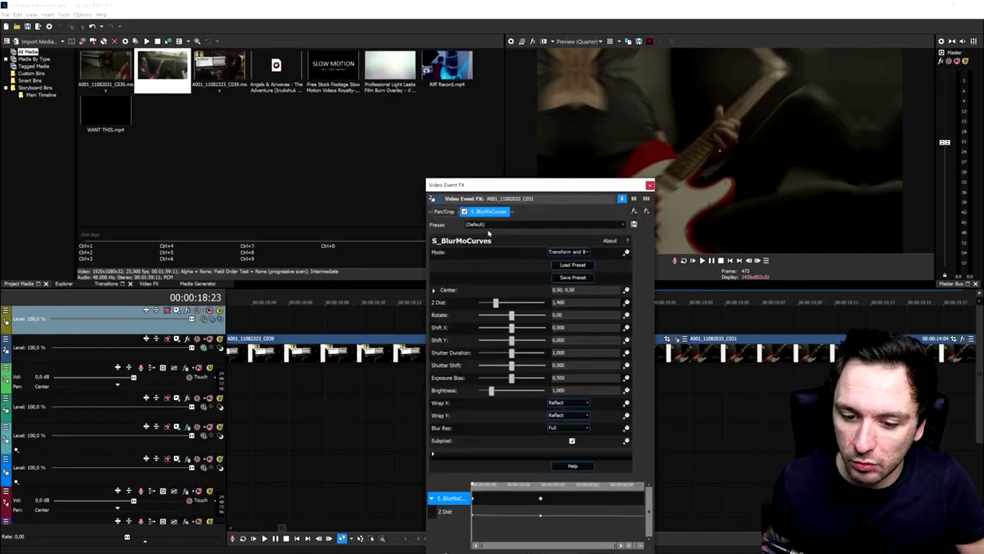
click(634, 211)
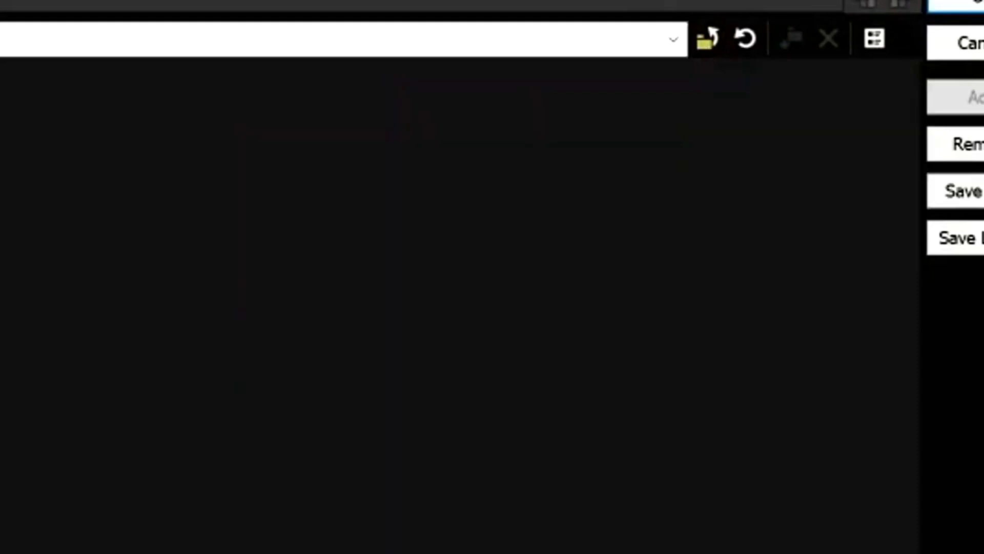
click(389, 349)
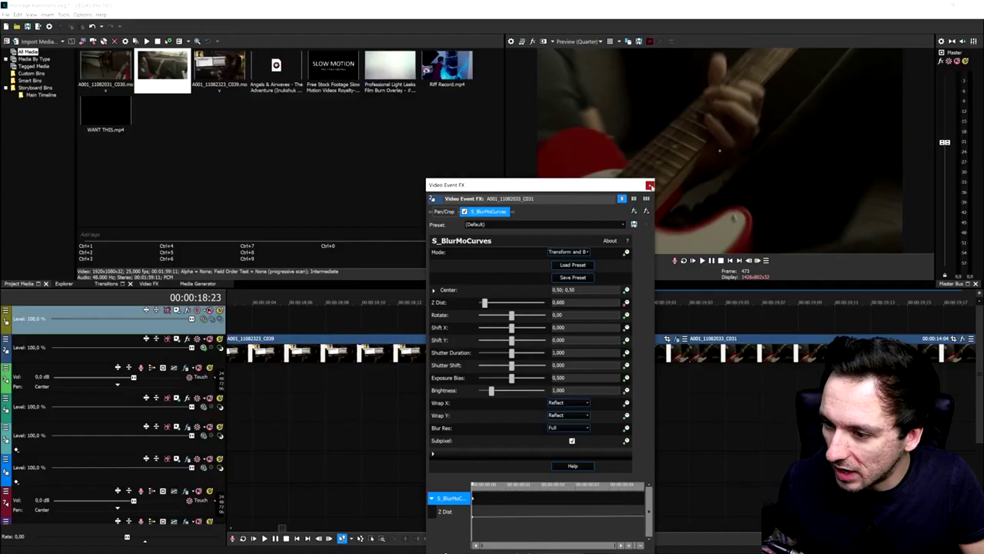
click(505, 321)
Play back the zoom out B transition from 00:00:18:20.
click(540, 320)
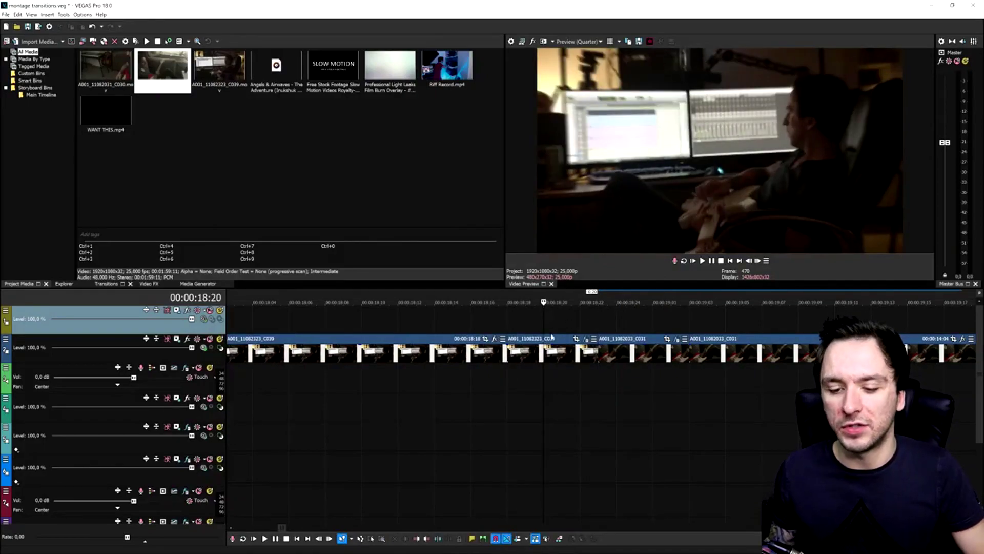
key(space)
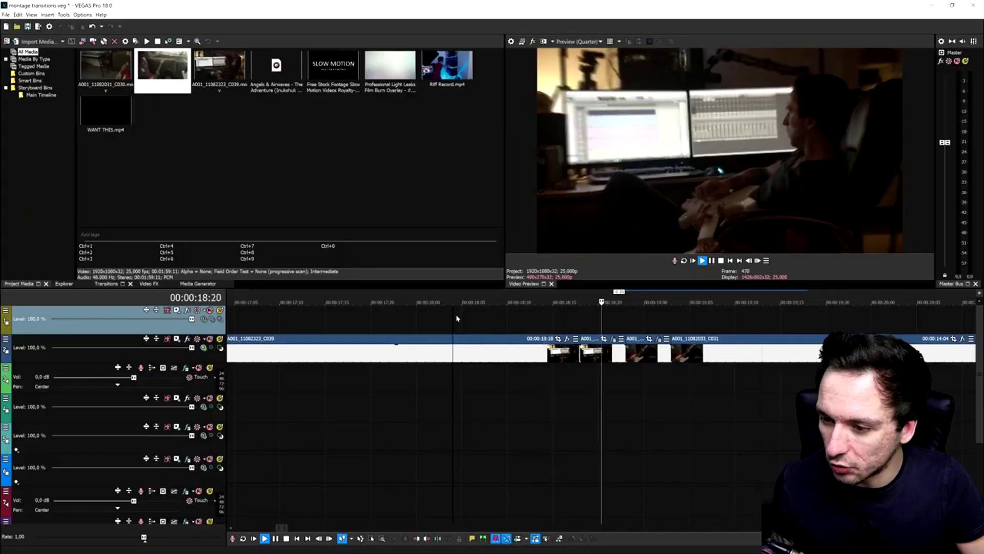
key(space)
scroll(462, 323, down, 3)
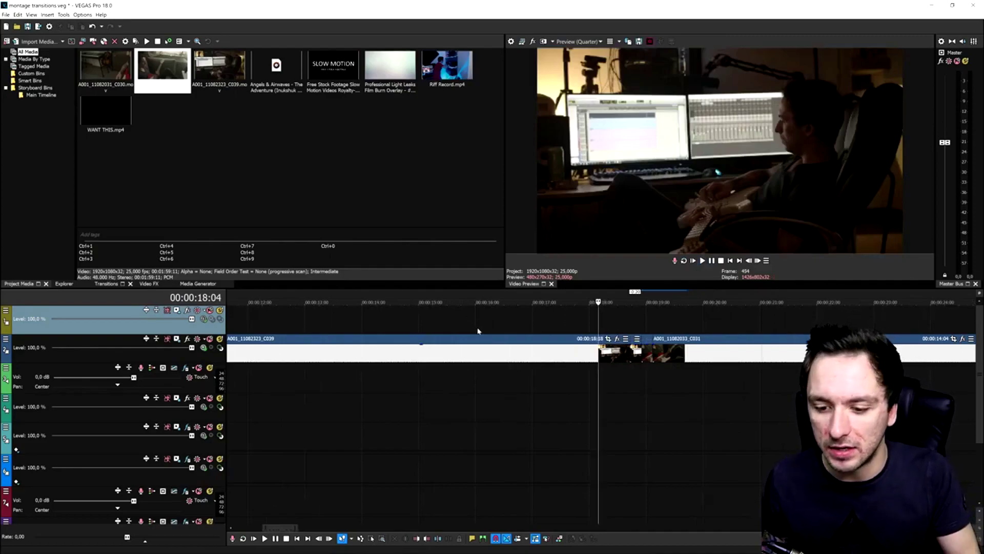
scroll(478, 331, down, 2)
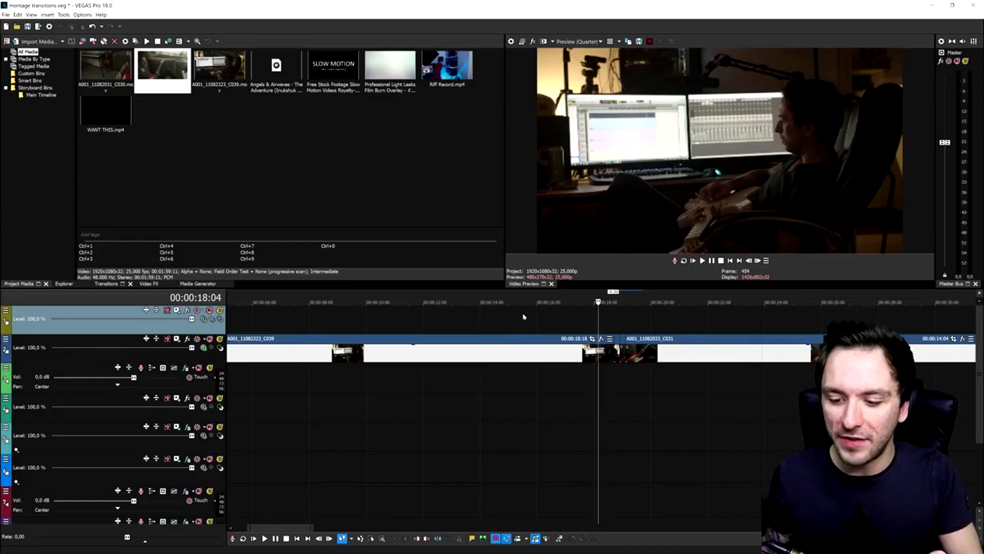
Move the playhead to just before the transition, starting from 00:00:16:21.
click(561, 318)
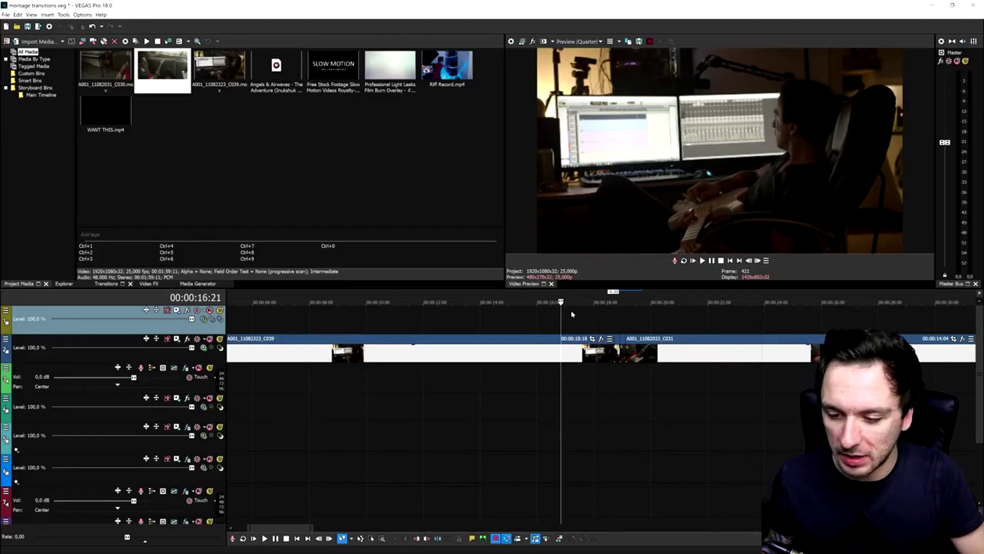
scroll(470, 316, down, 3)
click(576, 320)
click(600, 307)
click(632, 320)
click(571, 320)
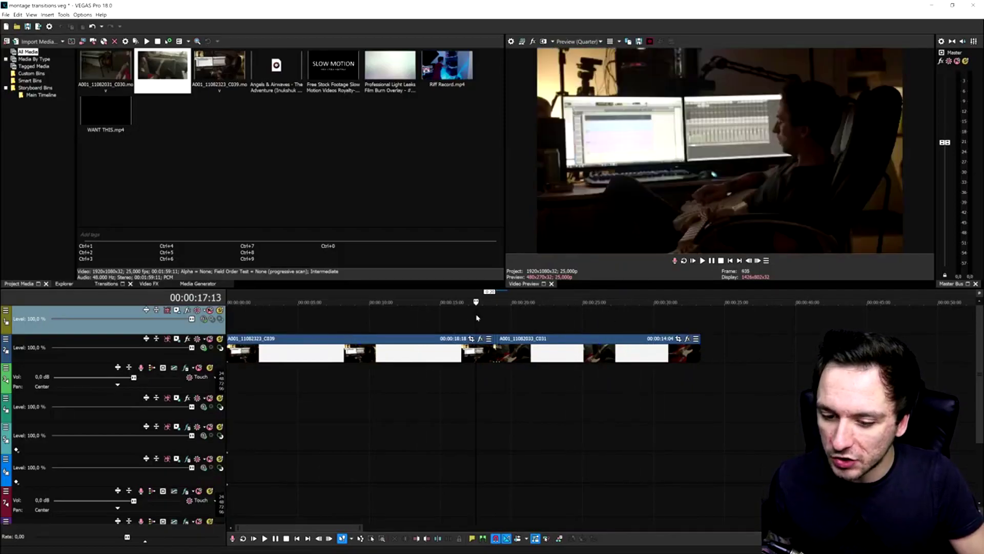
click(478, 320)
scroll(667, 333, up, 3)
key(space)
scroll(656, 331, down, 2)
key(space)
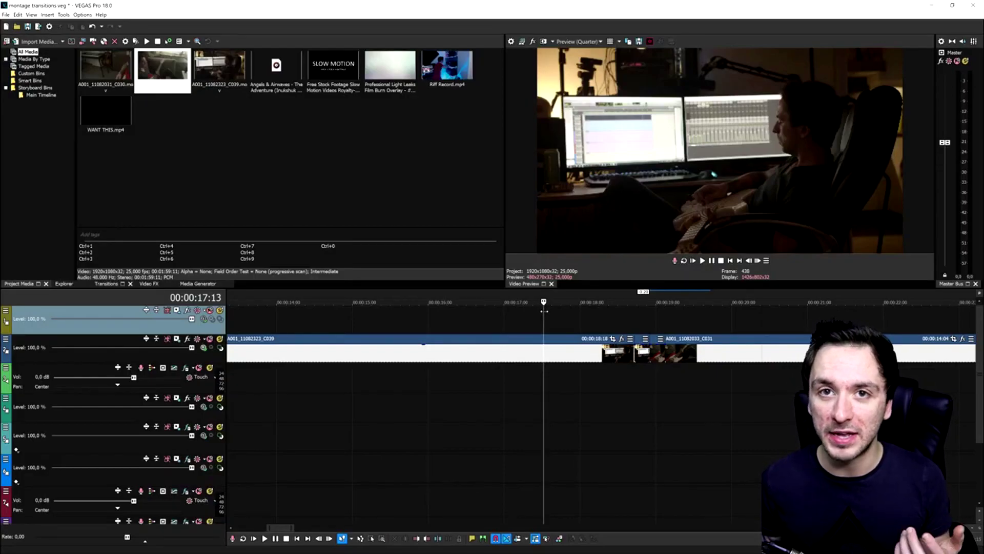
click(625, 326)
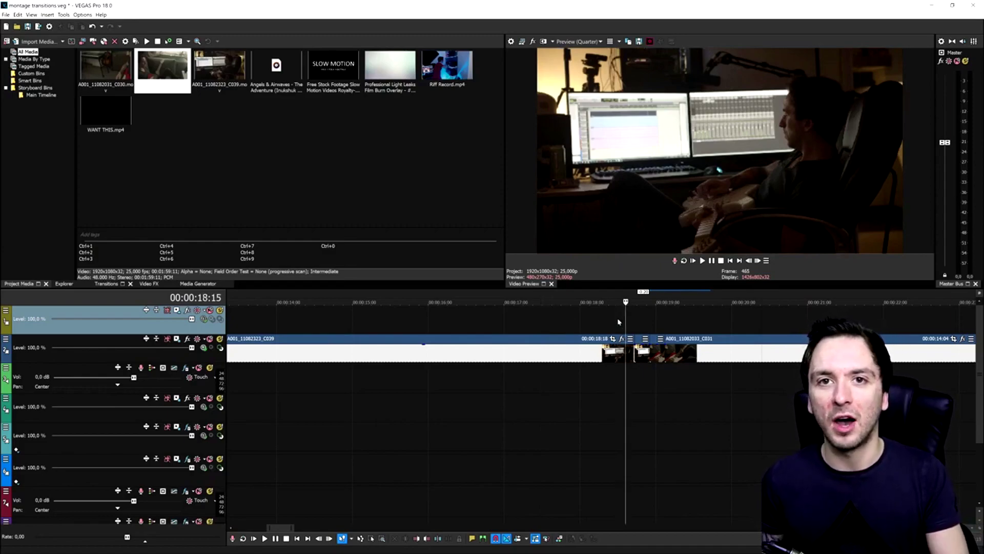
scroll(610, 323, down, 3)
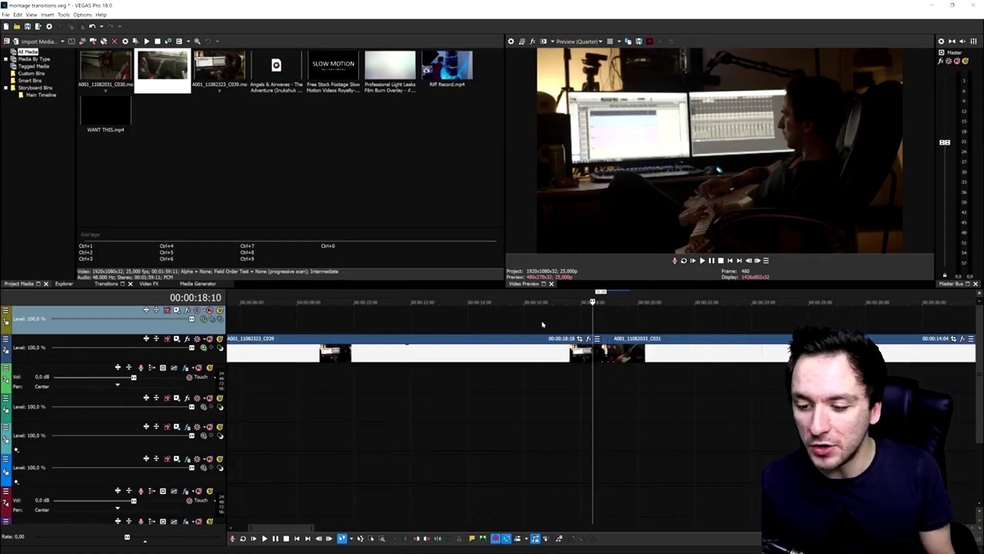
click(505, 323)
scroll(655, 323, down, 2)
click(713, 323)
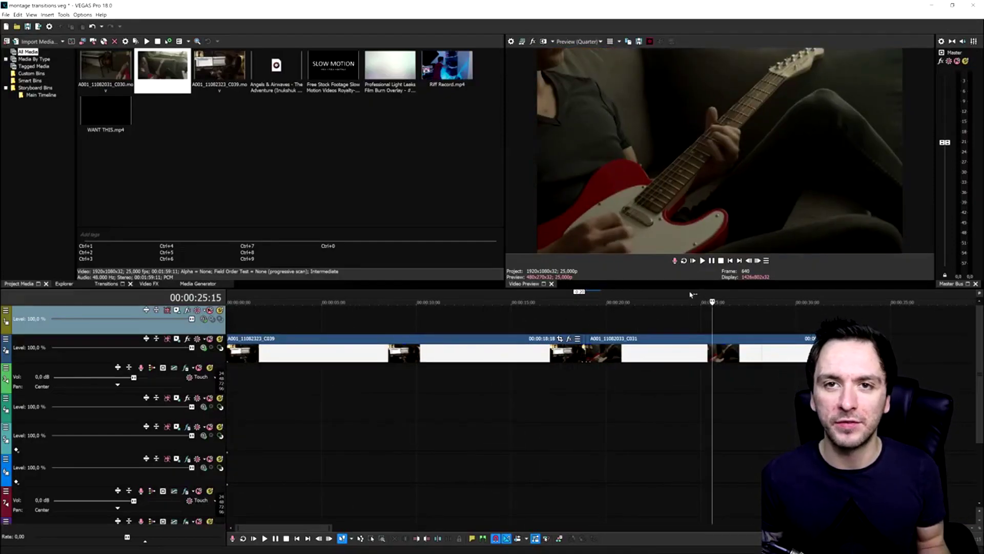
click(653, 301)
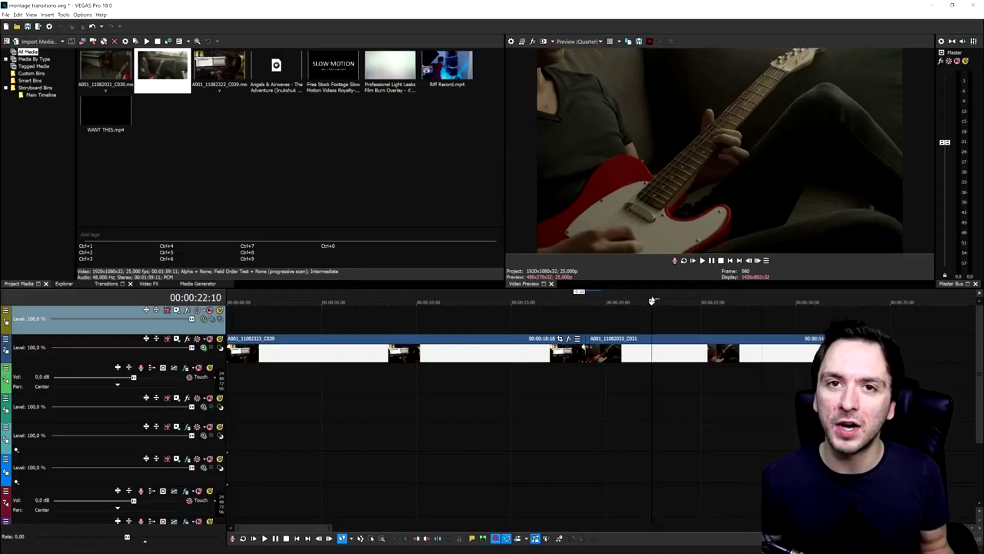